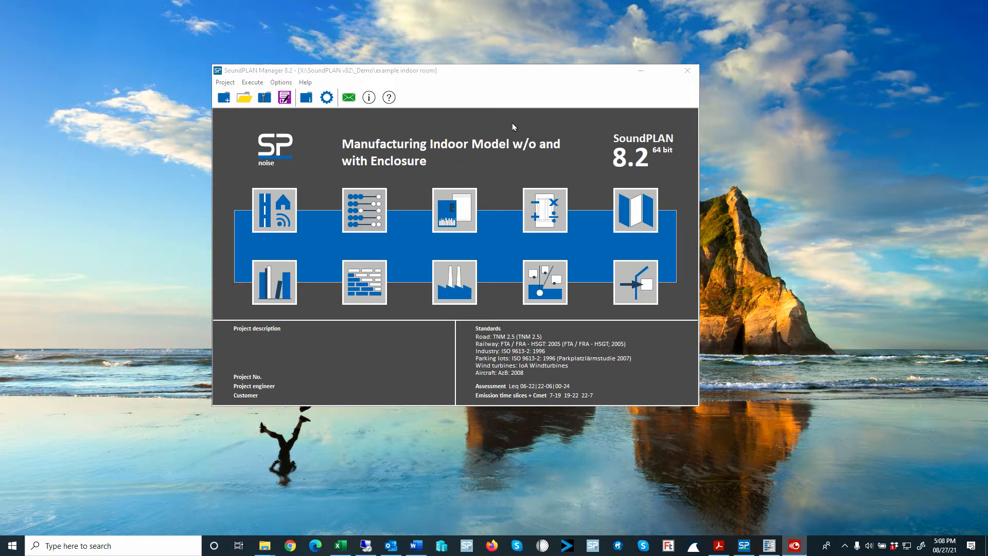
Step: Start the Geo-Database and open the 003 Indoor Model situation containing the geo-file 003 Indoor Model w Variant
drag(476, 75, 508, 73)
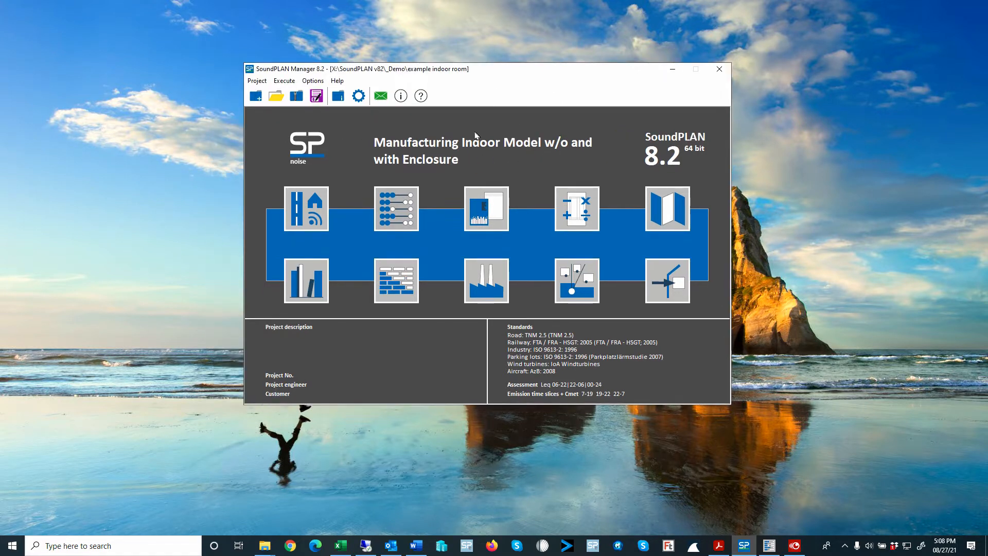
click(305, 208)
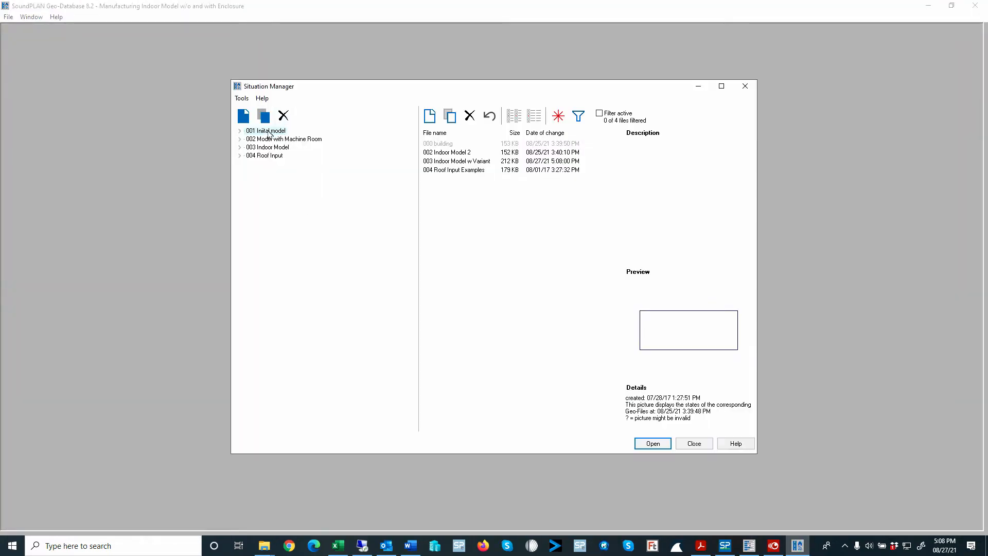
click(240, 148)
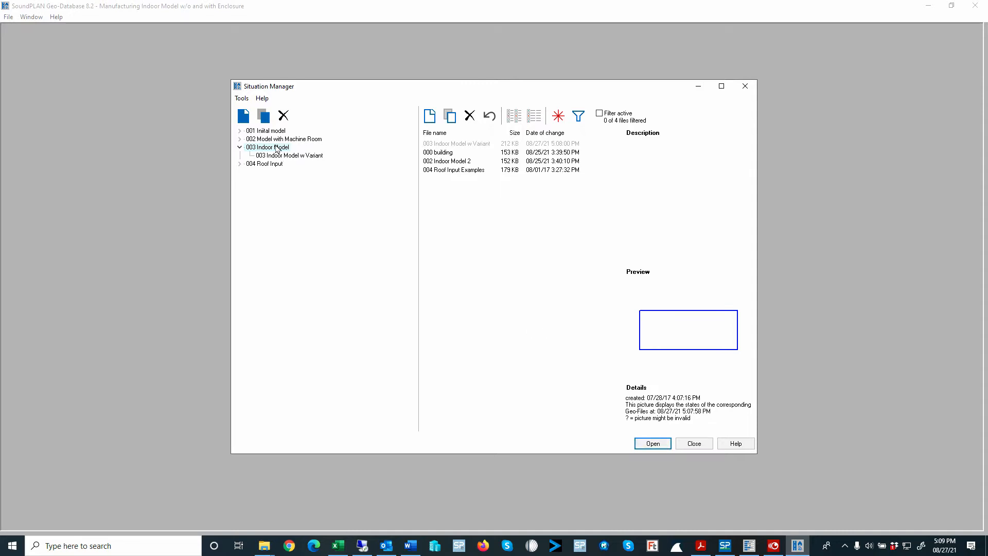
click(276, 148)
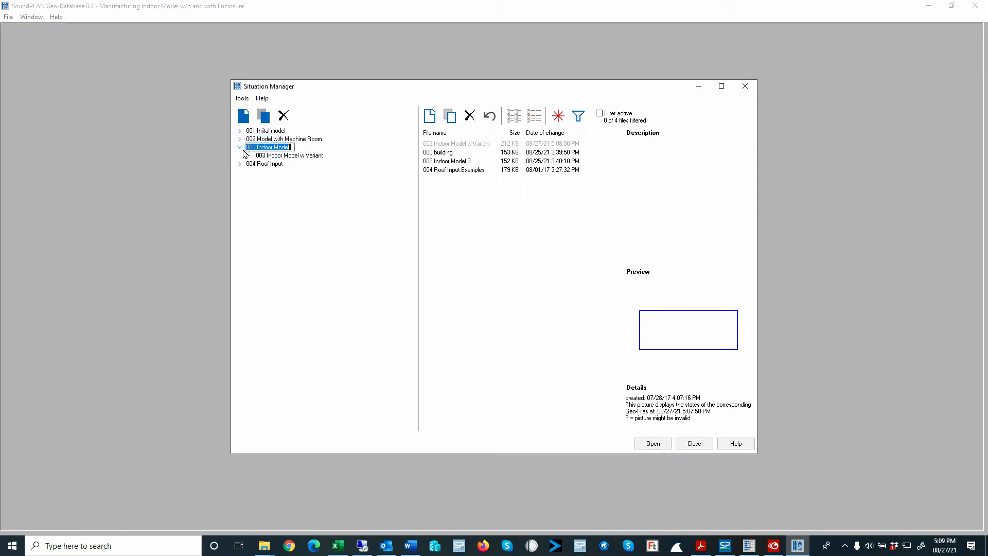
double_click(254, 147)
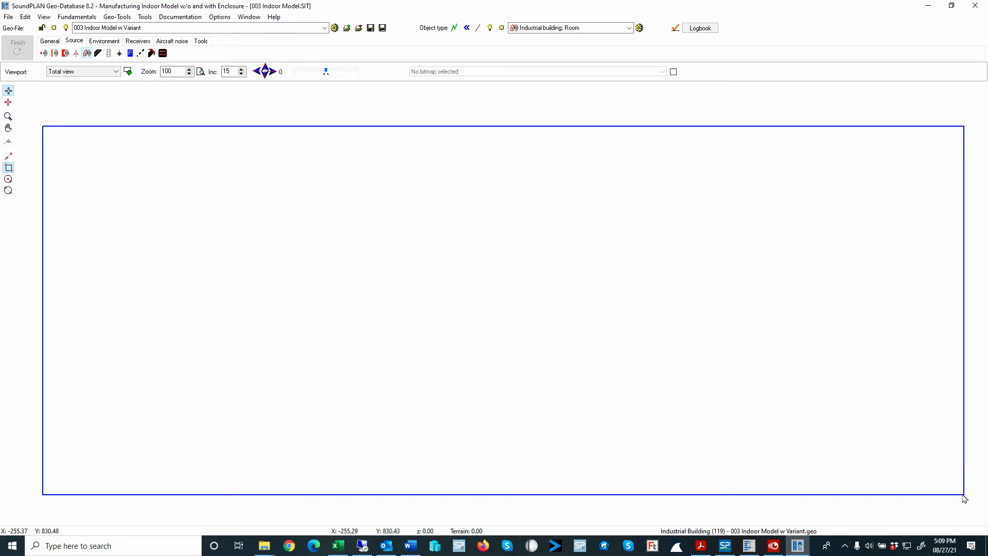
Step: Highlight the Industrial building; Room object type and display its object points
click(454, 28)
click(454, 28)
click(455, 28)
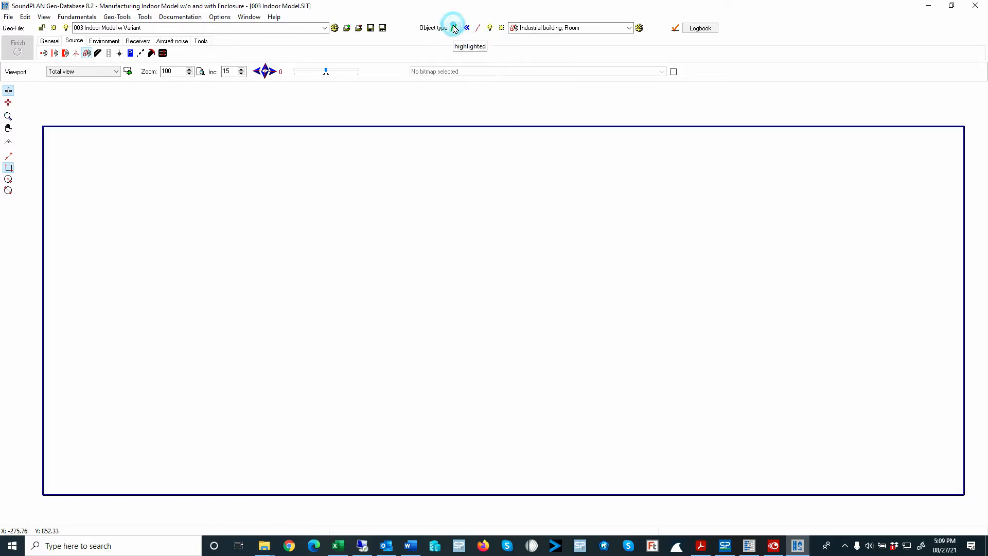
click(454, 28)
click(455, 28)
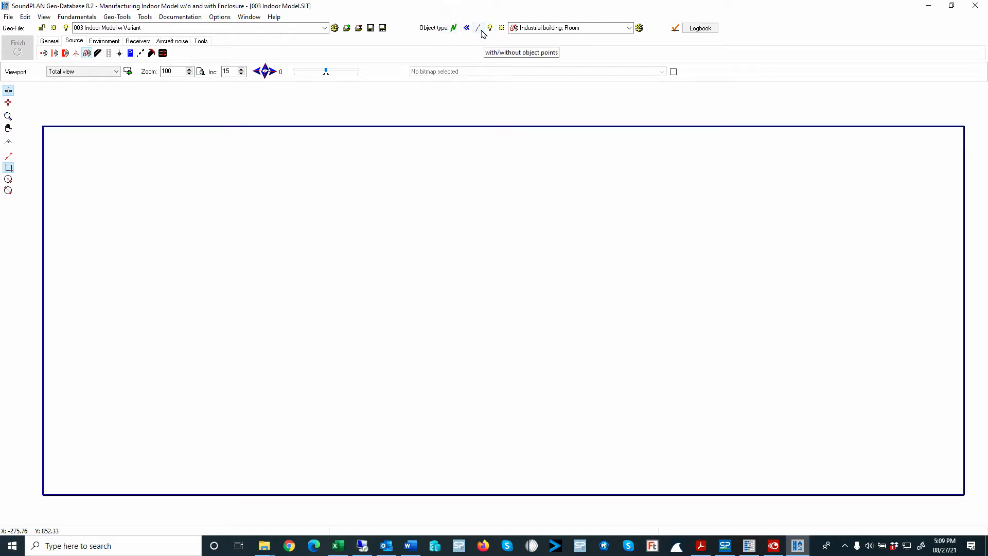
click(480, 29)
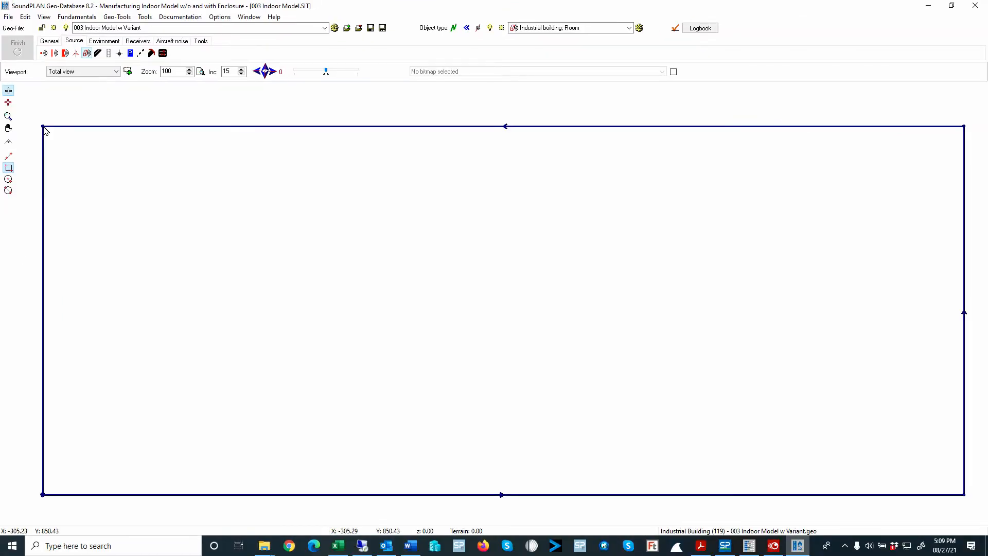
Step: Open the industrial building and examine its general properties, room height and 3D preview from several angles
click(44, 130)
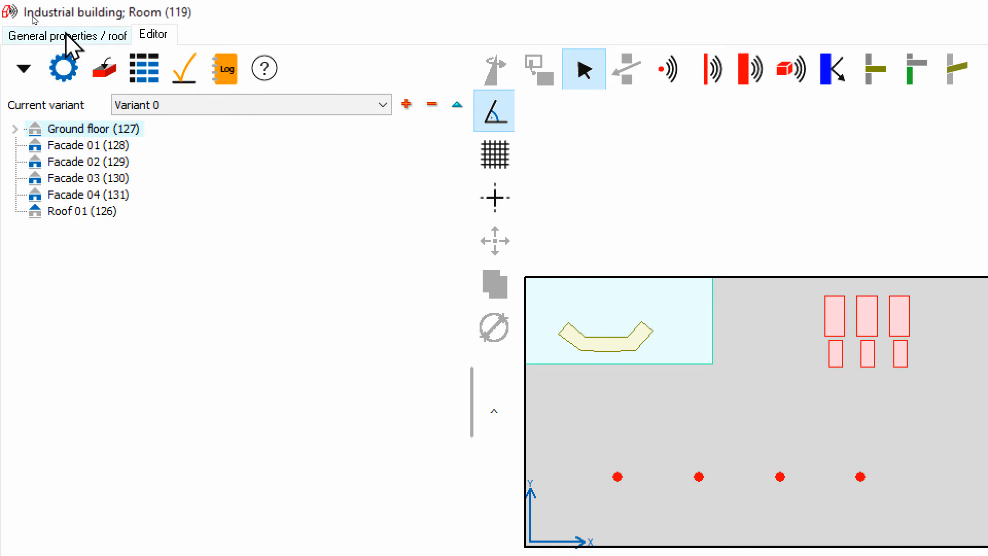
click(67, 35)
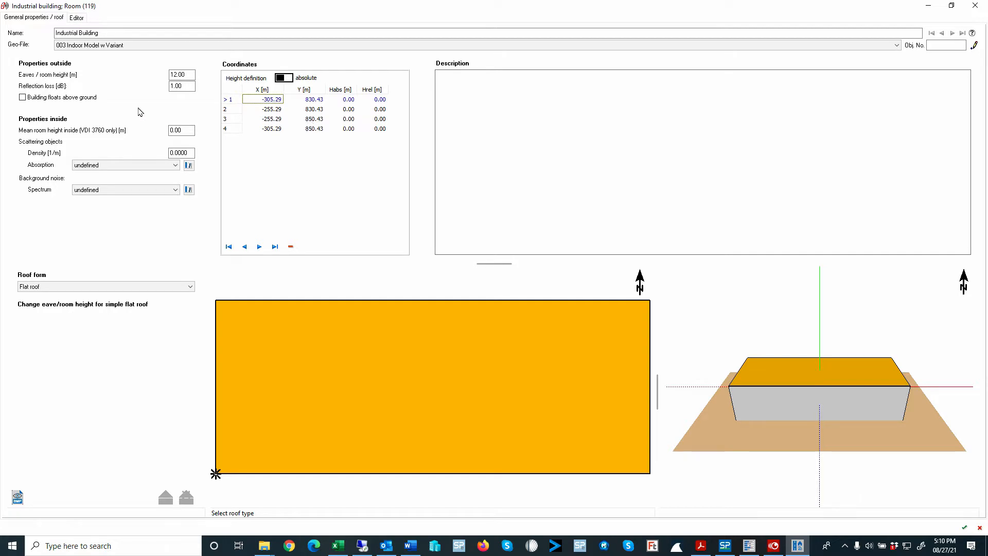
double_click(182, 74)
drag(657, 393, 633, 404)
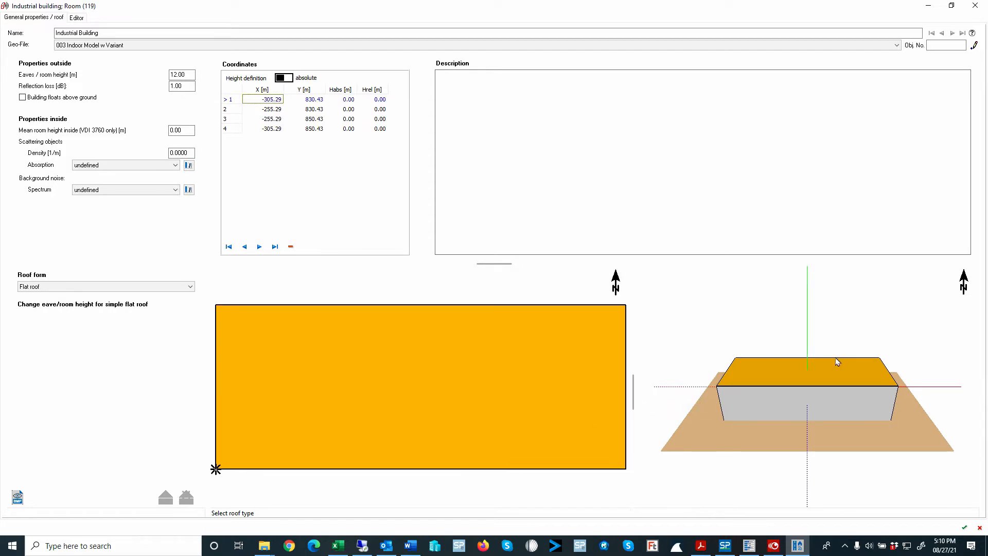
mouse_move(778, 408)
mouse_down()
mouse_move(814, 404)
mouse_move(780, 416)
mouse_move(782, 406)
mouse_move(796, 421)
mouse_move(783, 403)
mouse_move(790, 415)
mouse_move(778, 412)
mouse_up()
click(963, 284)
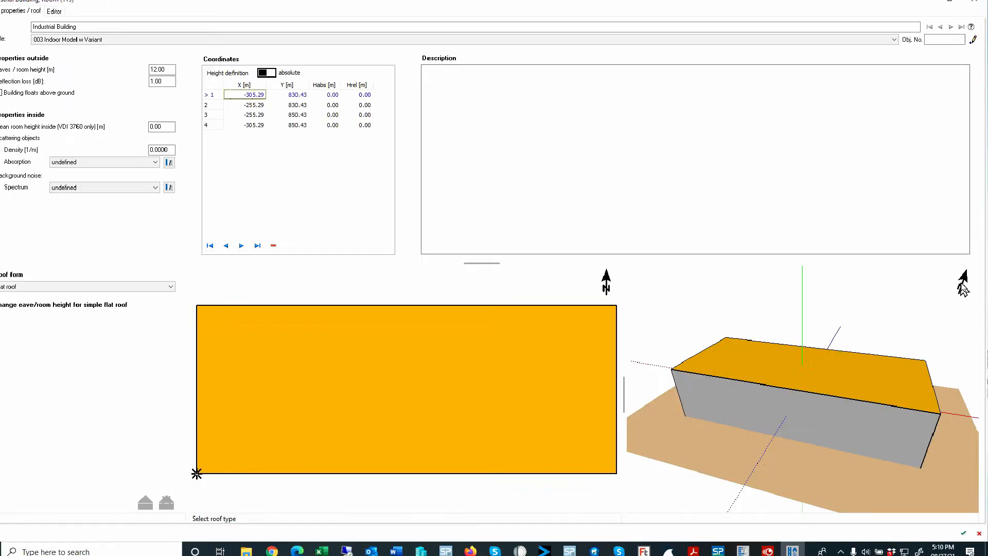
mouse_move(801, 368)
mouse_down()
mouse_move(813, 379)
mouse_move(819, 366)
mouse_up()
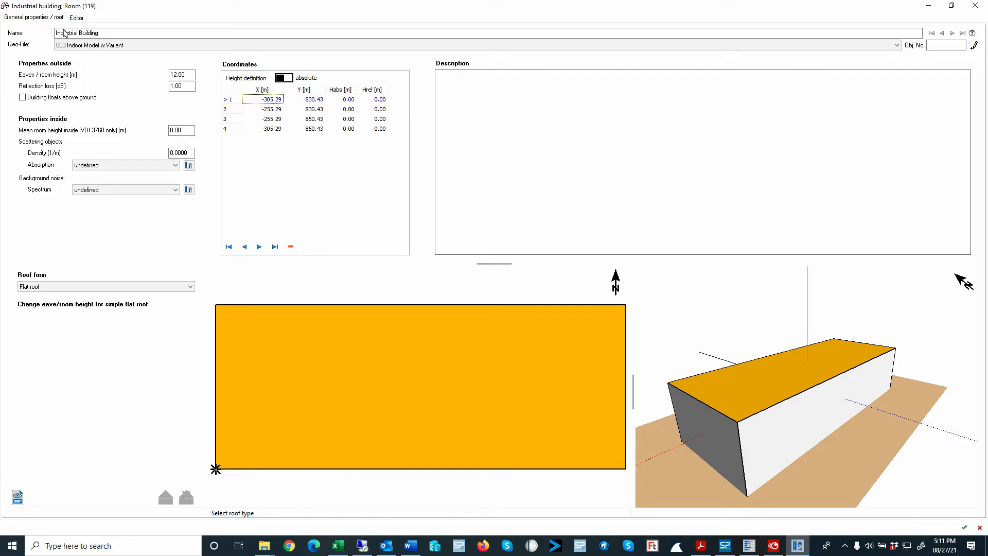
Step: Switch to the building editor, expand the ground floor's contents and adjust the widths of the tree and plan areas
click(77, 18)
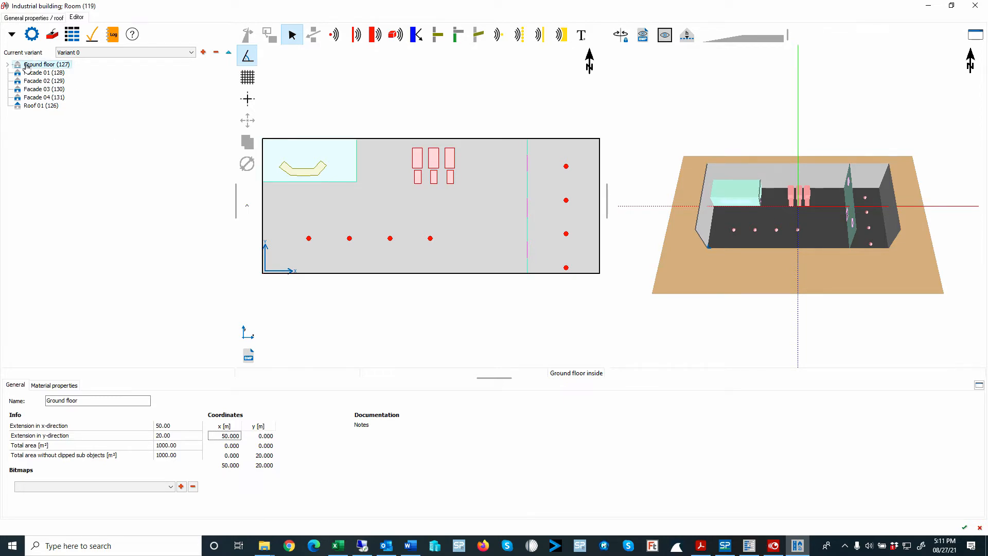
click(7, 64)
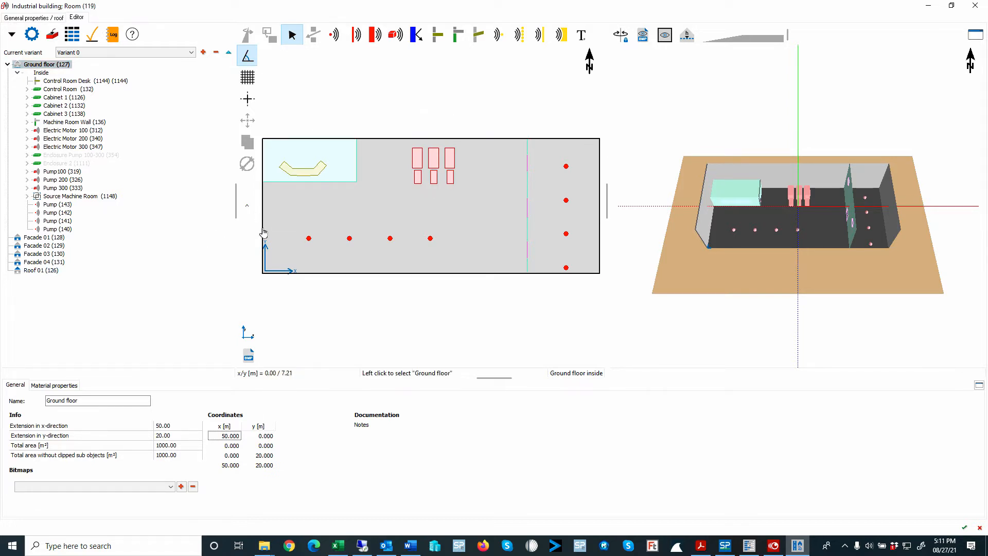
mouse_move(235, 196)
mouse_down()
mouse_move(167, 193)
mouse_move(233, 191)
mouse_up()
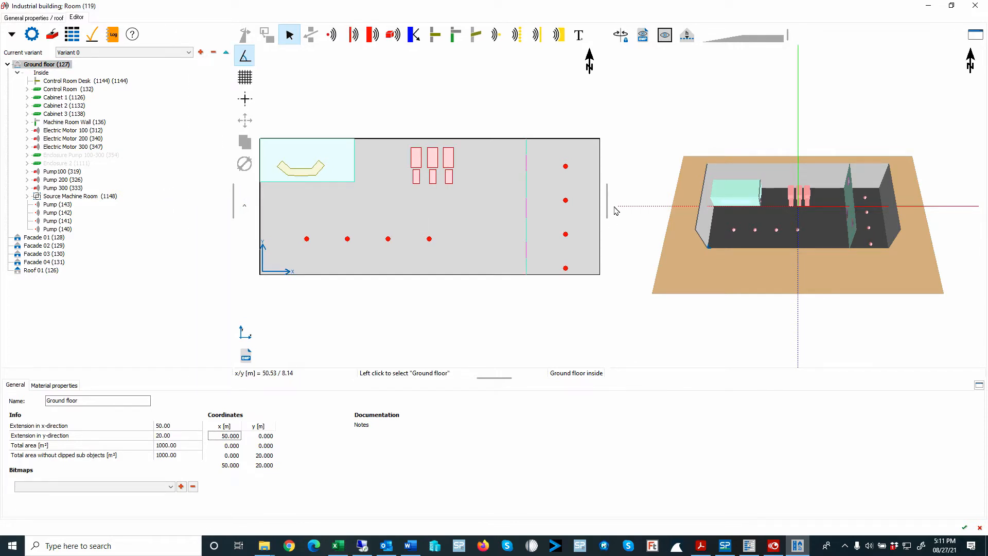
mouse_move(605, 195)
mouse_down()
mouse_move(746, 193)
mouse_move(615, 193)
mouse_up()
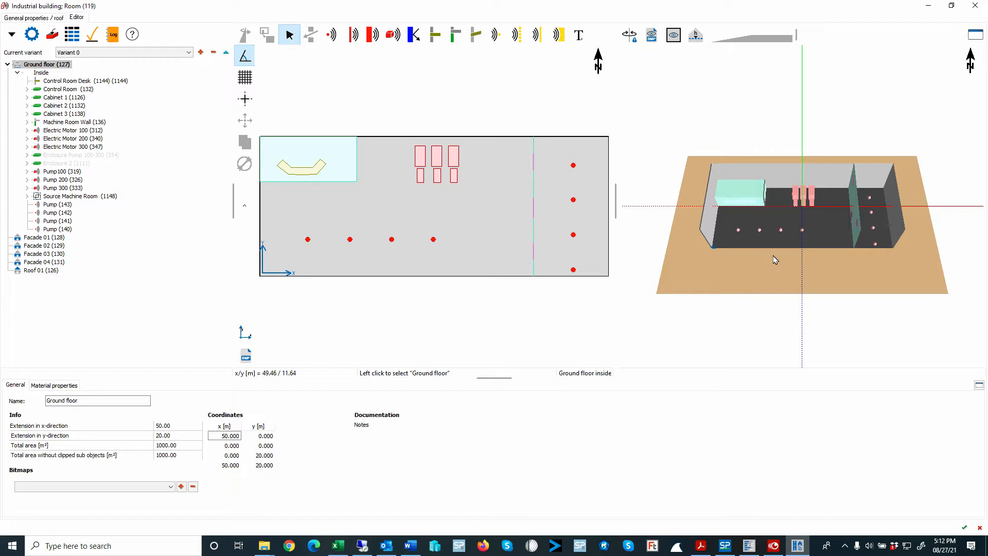
Step: Detach the 3D view into its own window, move it, and dock it back into the editor
click(975, 34)
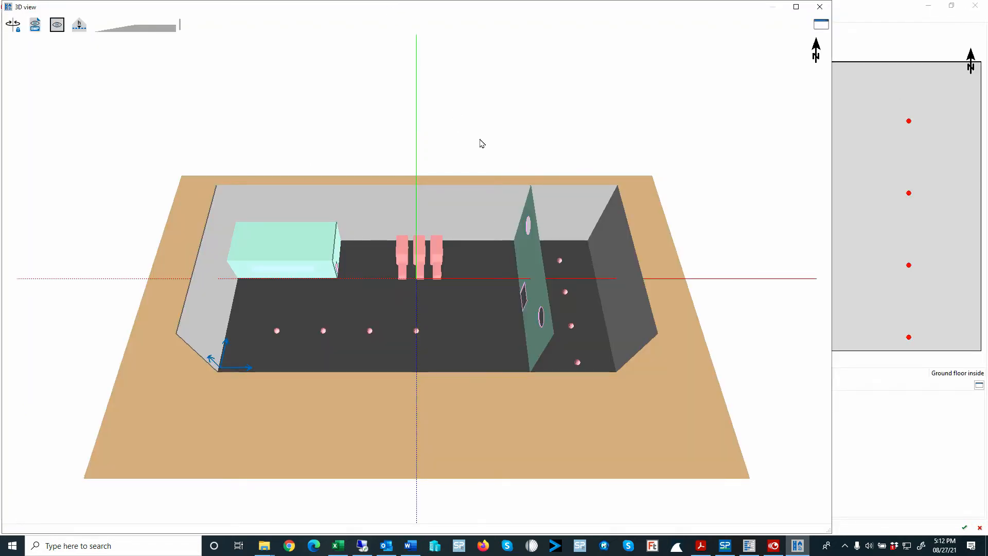
drag(534, 11, 547, 19)
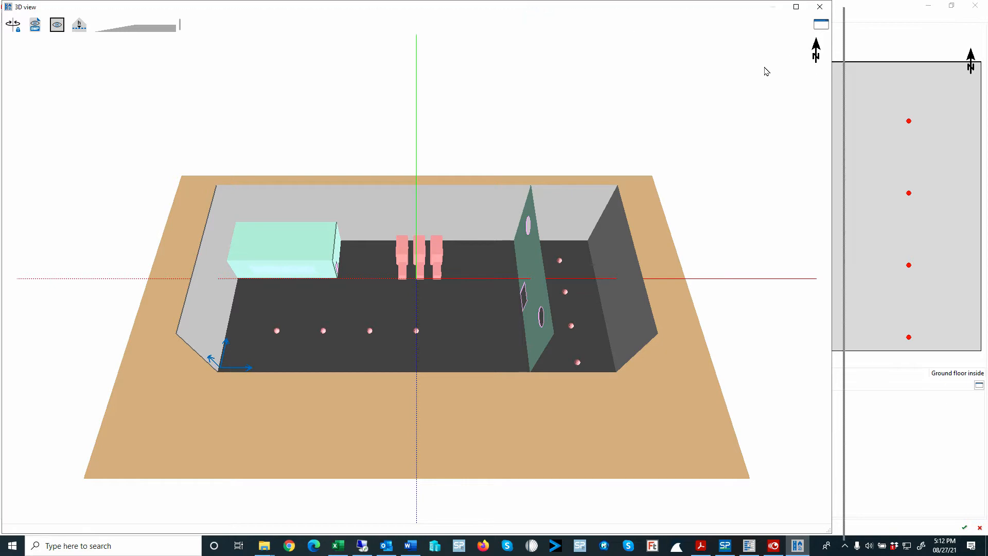
drag(601, 77, 478, 43)
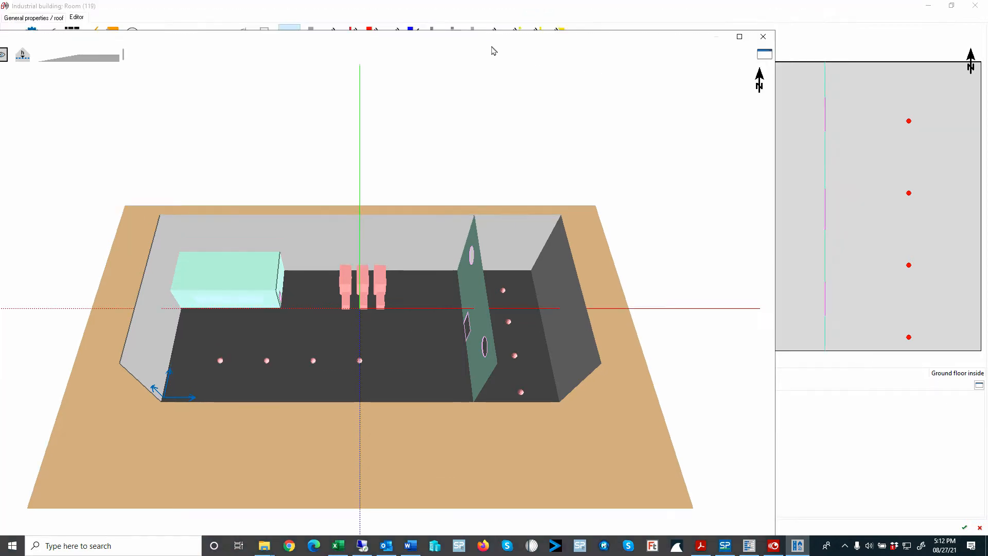
click(764, 56)
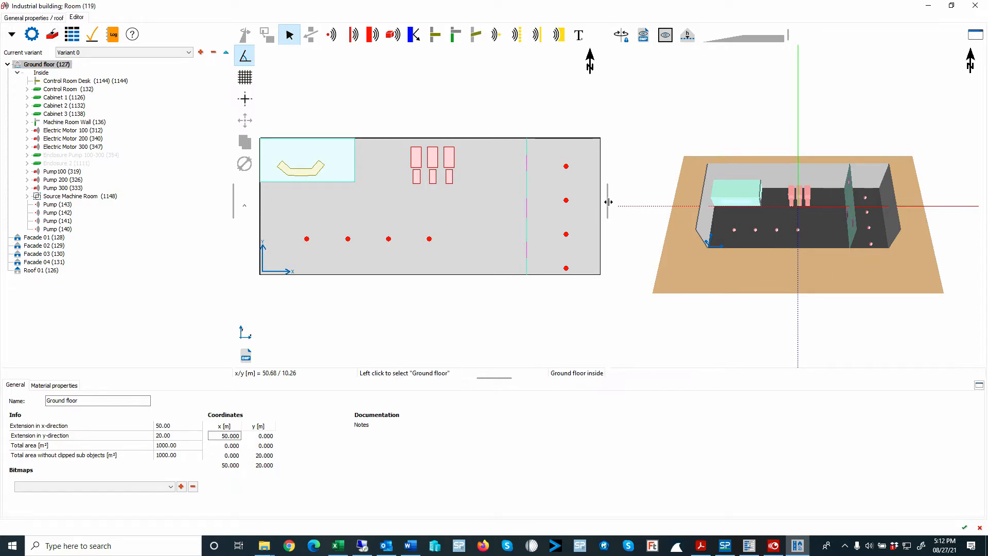
Step: Widen the plan view and locate the Control Room Desk, the Control Room and Cabinets 1 to 3 in it
drag(608, 201, 671, 200)
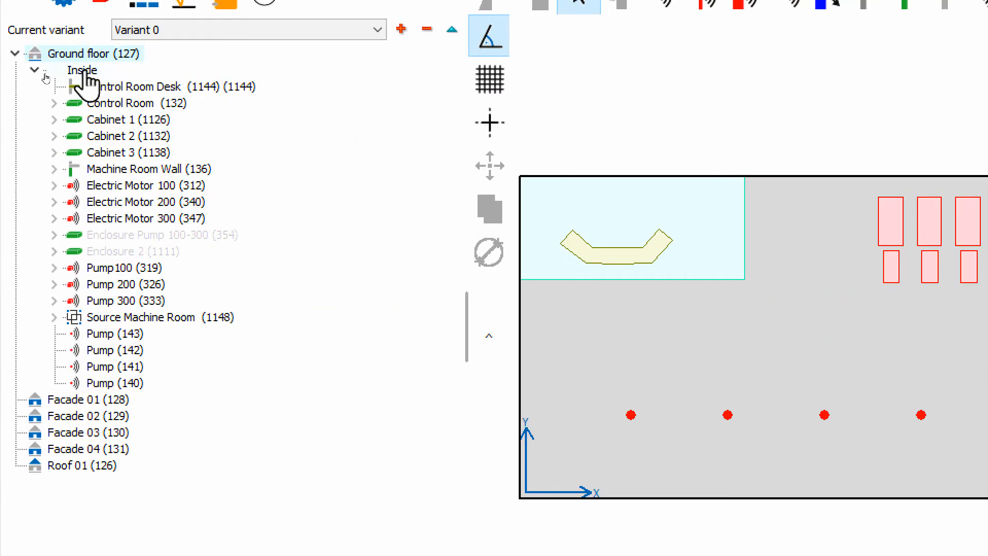
click(126, 88)
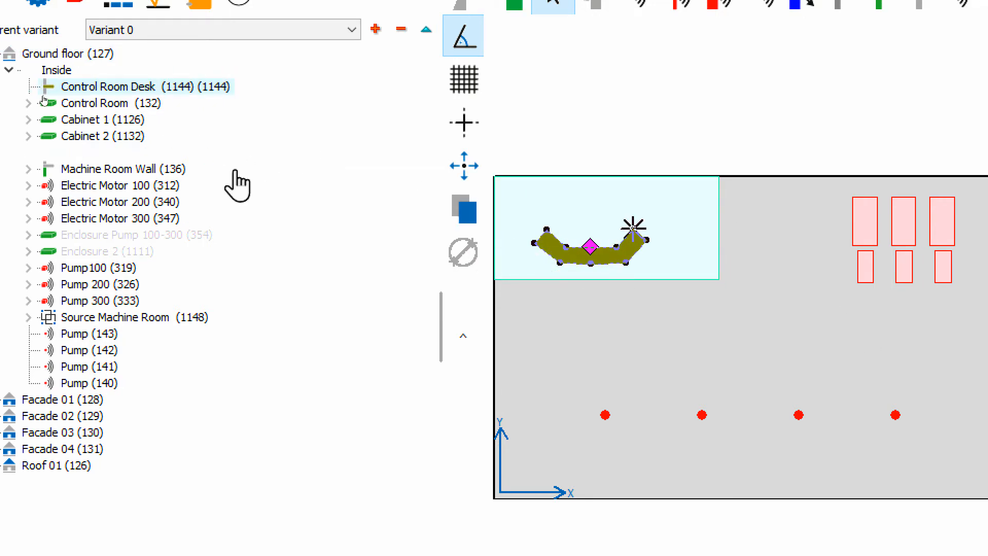
click(129, 104)
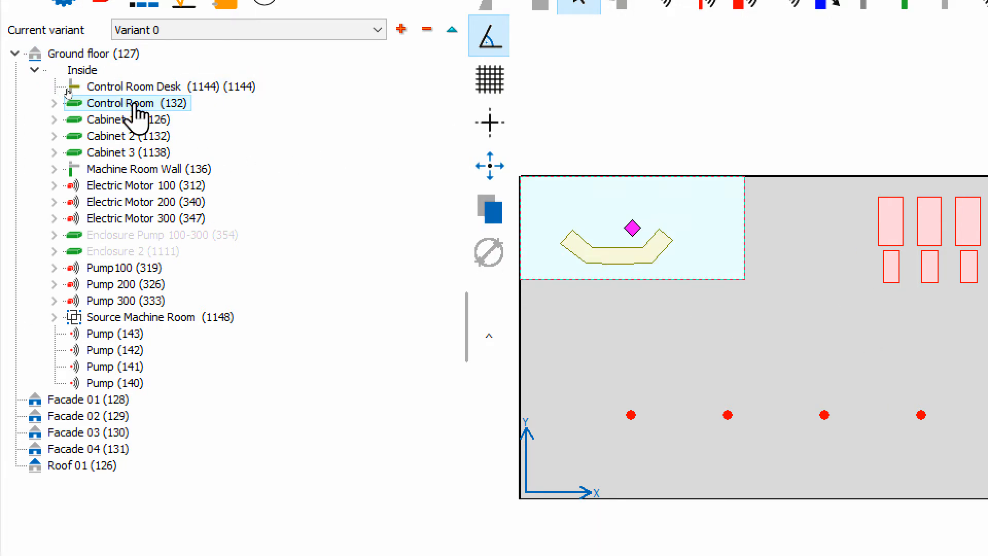
click(127, 120)
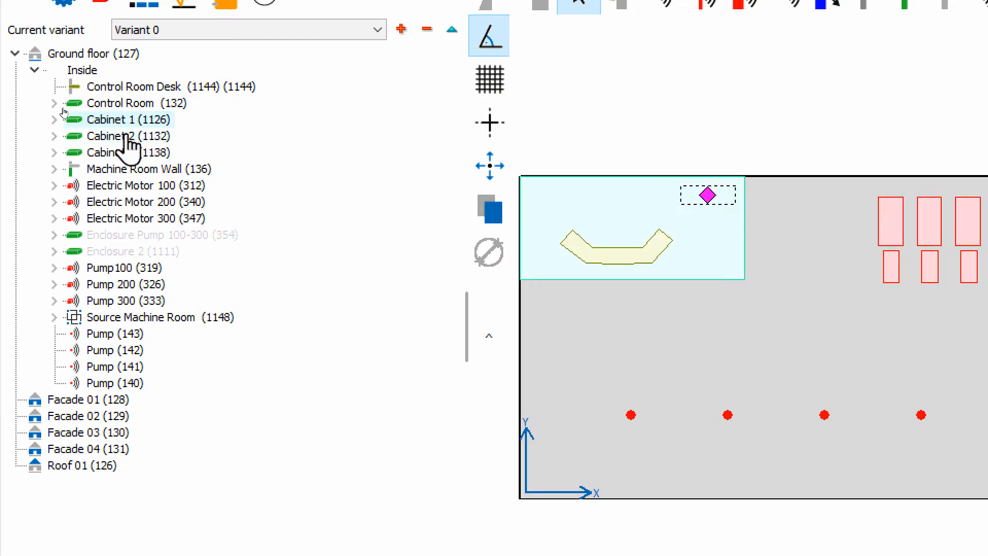
click(128, 136)
click(126, 153)
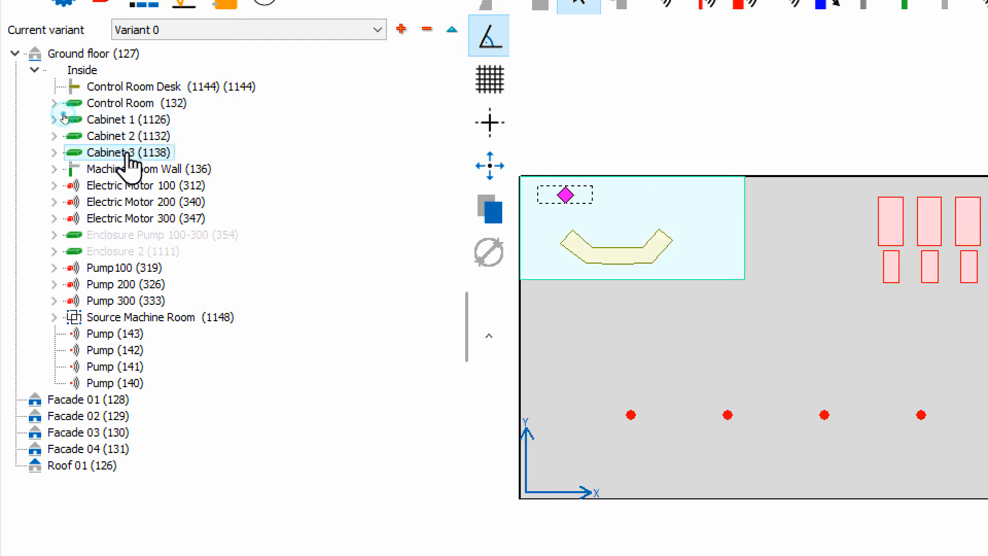
click(132, 136)
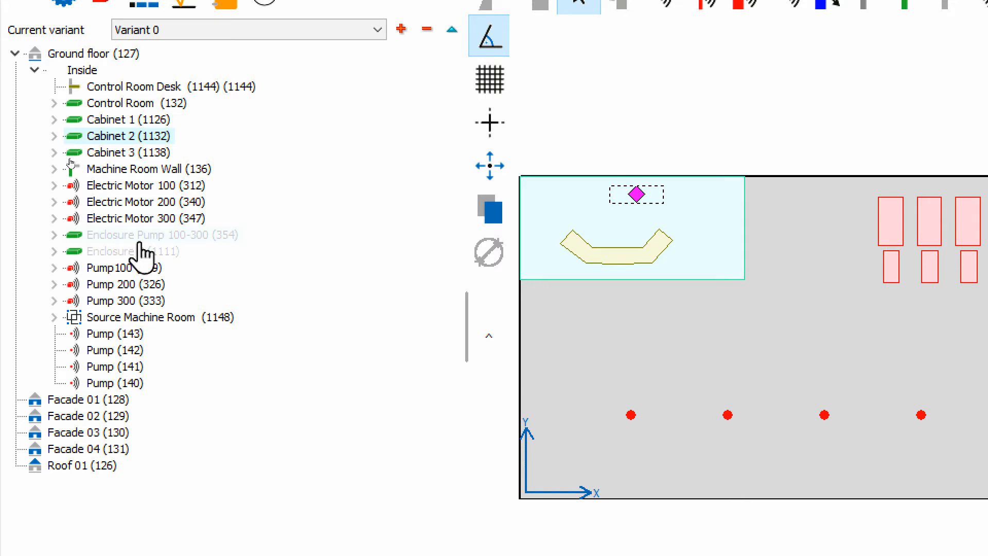
Step: Make Variant 1 w Enclosure the current variant and check the variant assignments of Enclosure 2 and Electric Motor 100
click(154, 32)
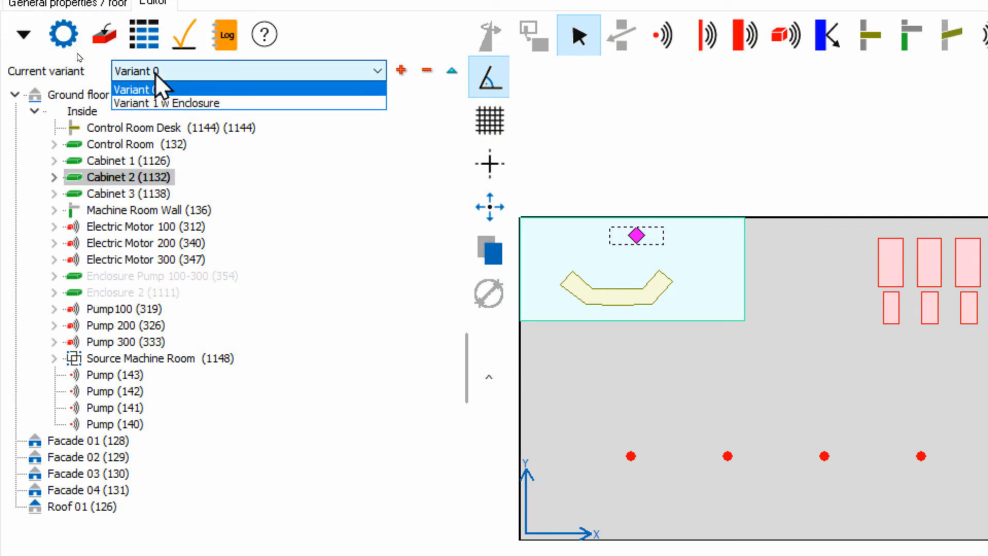
click(182, 104)
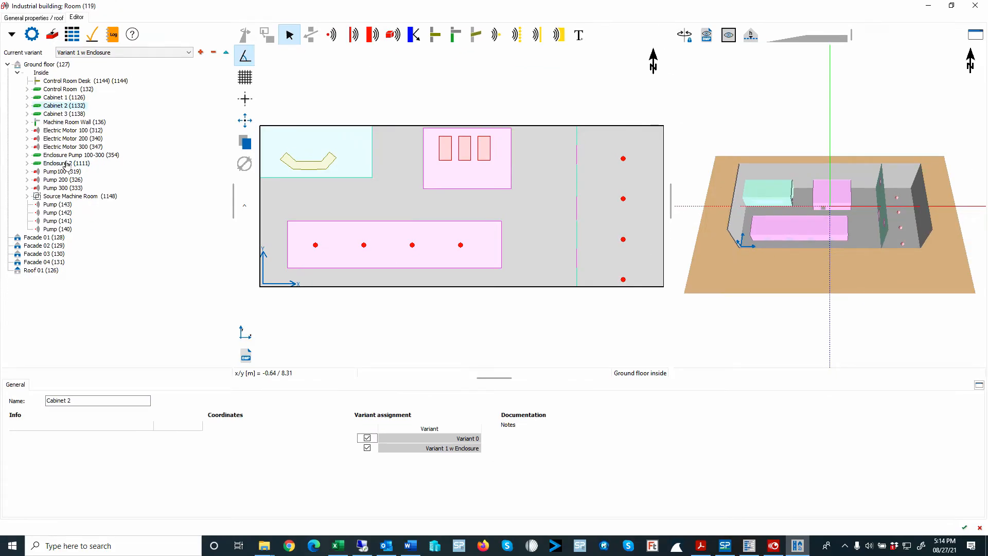
click(27, 163)
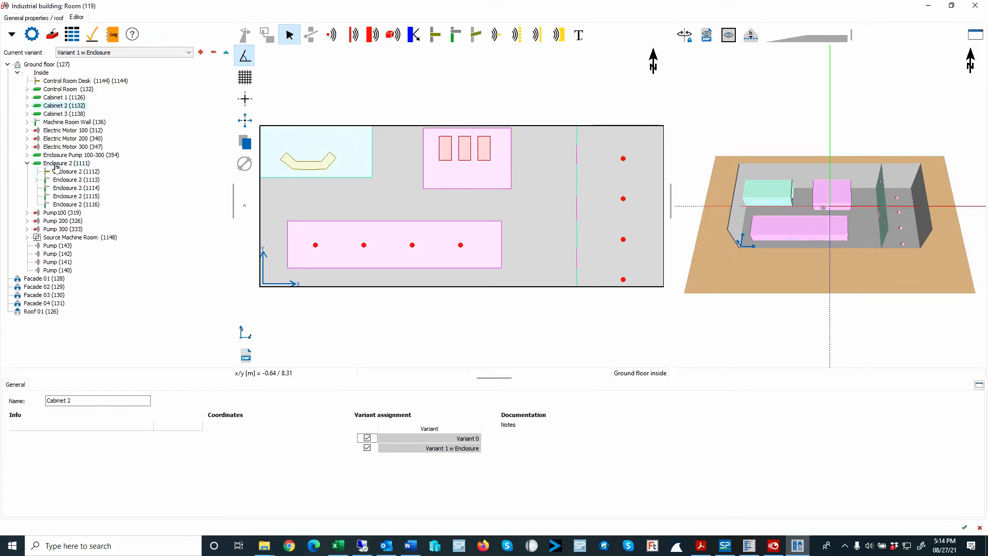
click(55, 164)
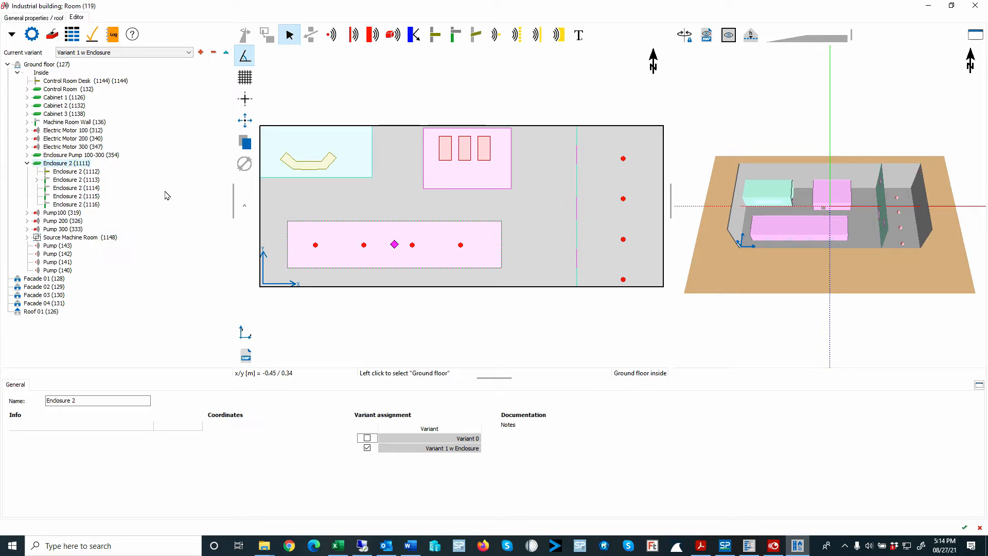
click(59, 131)
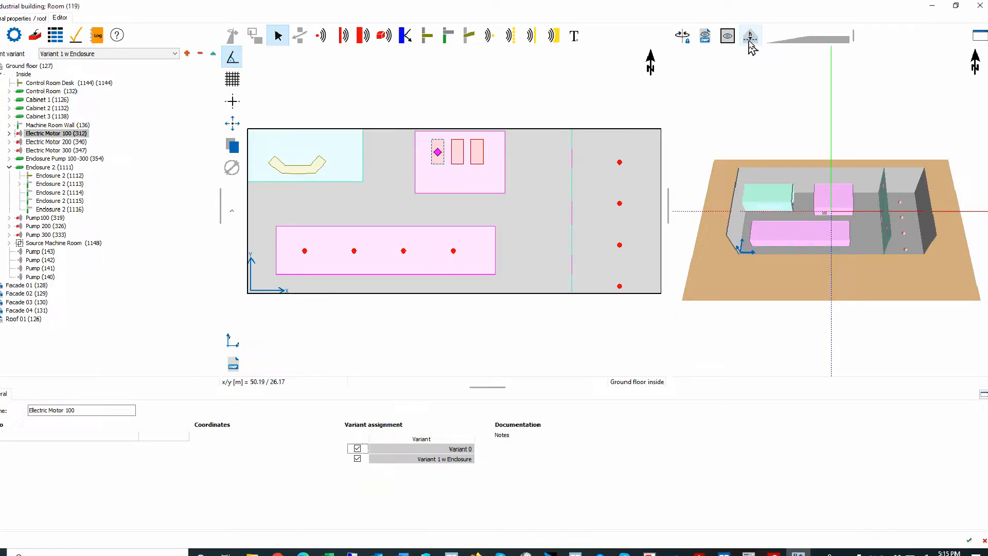
Step: Turn on the height cut for the building model and set the cutting height to 3.83 m
click(779, 61)
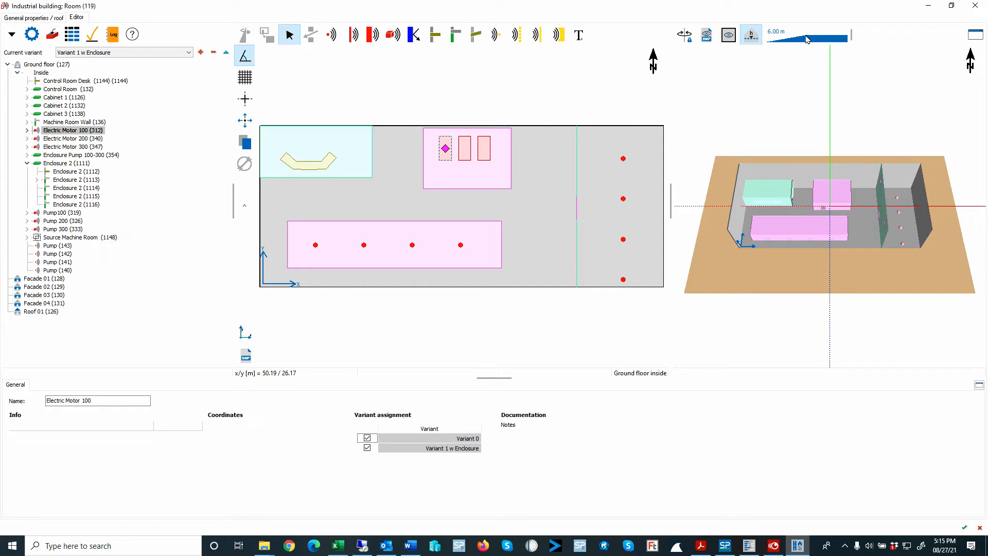
drag(807, 39, 793, 41)
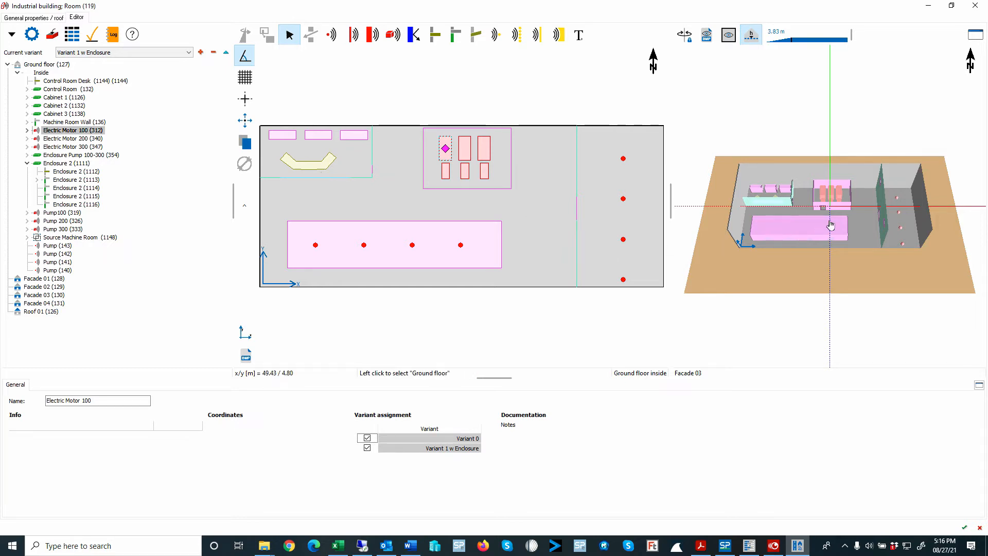
scroll(851, 208, up, 3)
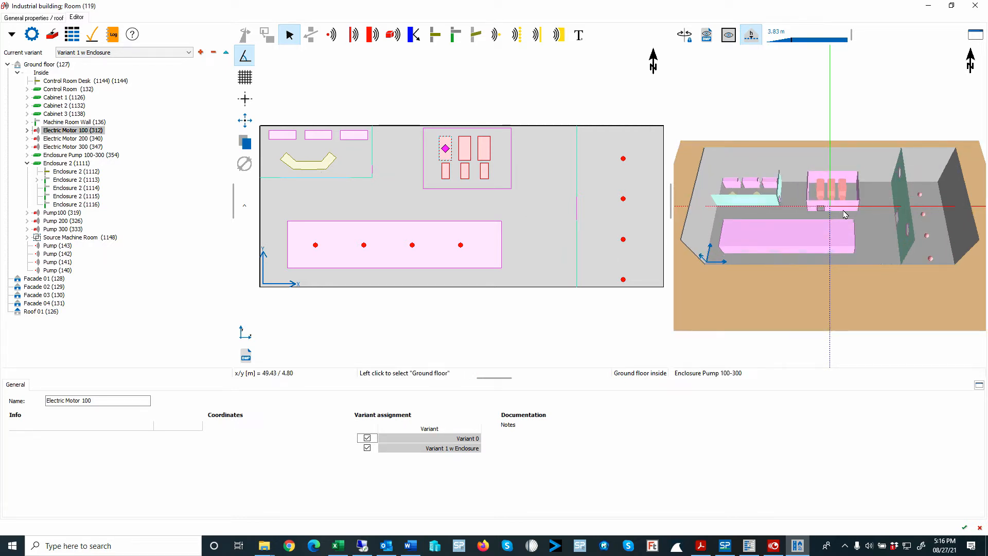
Step: Examine the cut-open building in 3D from several sides, including the pump enclosure, the control room and its glazing
mouse_move(844, 210)
mouse_down()
mouse_move(847, 195)
mouse_move(853, 209)
mouse_move(862, 204)
mouse_move(828, 204)
mouse_up()
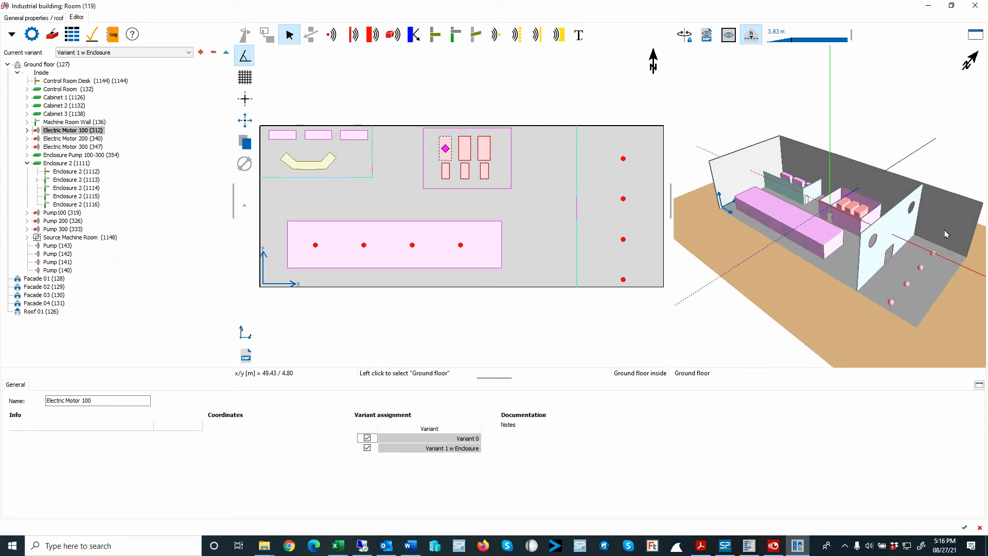
click(848, 275)
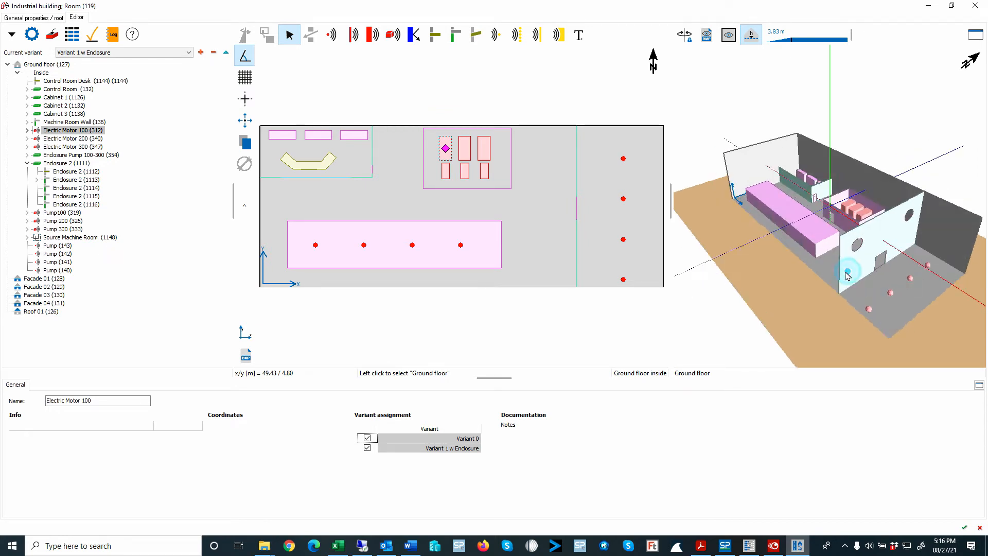
drag(848, 275, 812, 274)
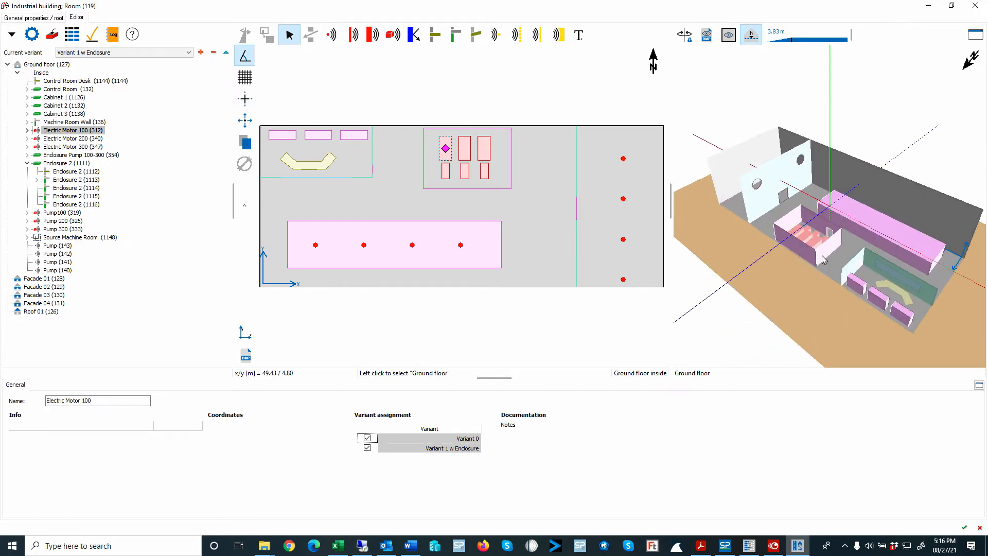
scroll(823, 260, up, 3)
scroll(785, 214, up, 2)
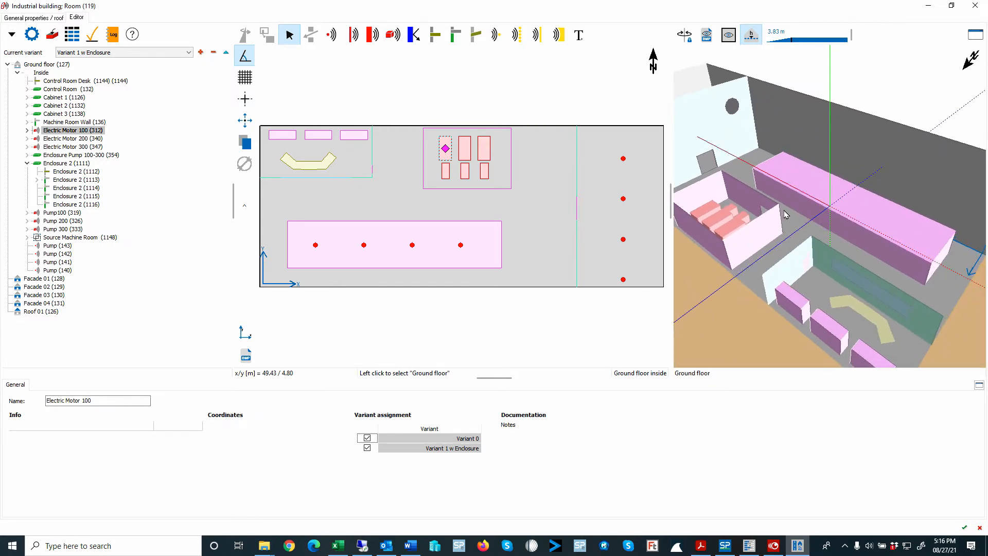
scroll(786, 214, up, 2)
scroll(765, 270, up, 3)
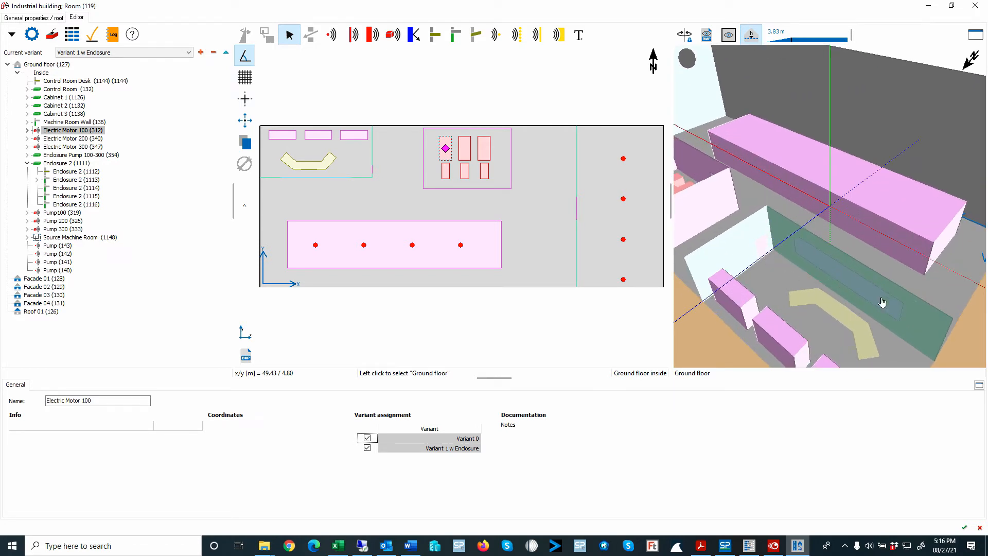
scroll(899, 315, up, 2)
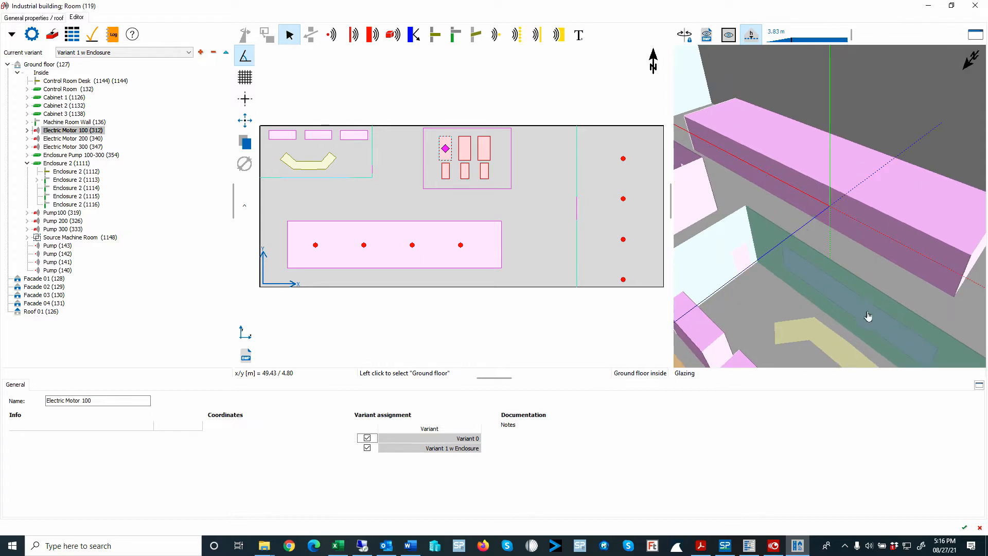
scroll(854, 292, up, 1)
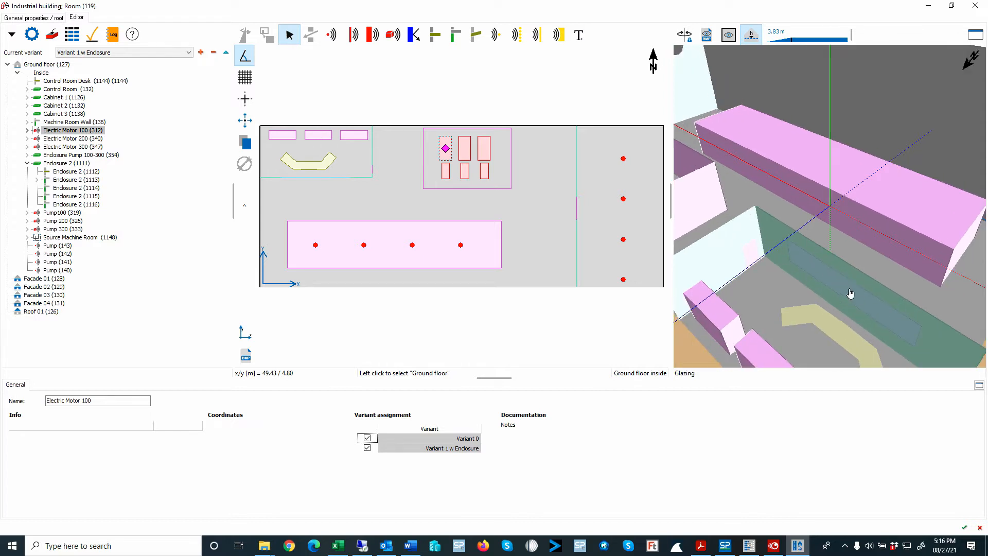
scroll(760, 263, down, 2)
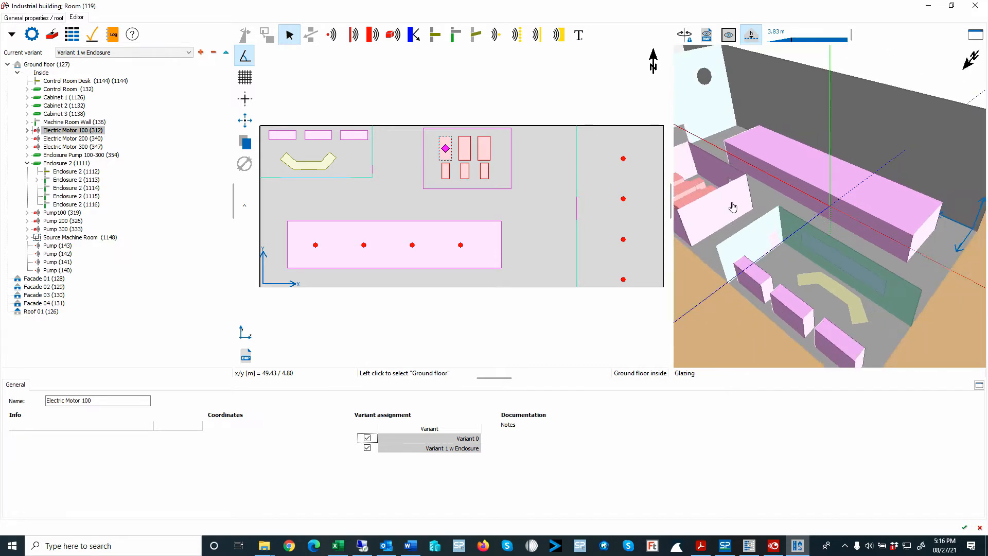
Step: Select a wall of Enclosure Pump 100-300 and the ground floor in 3D, and examine Enclosure 2 from the building's long side
double_click(735, 208)
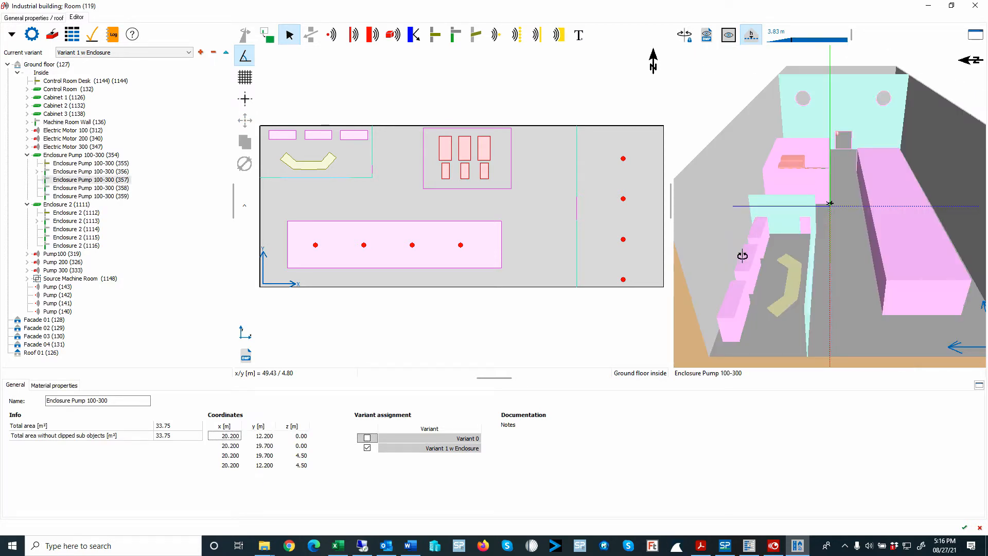
double_click(820, 238)
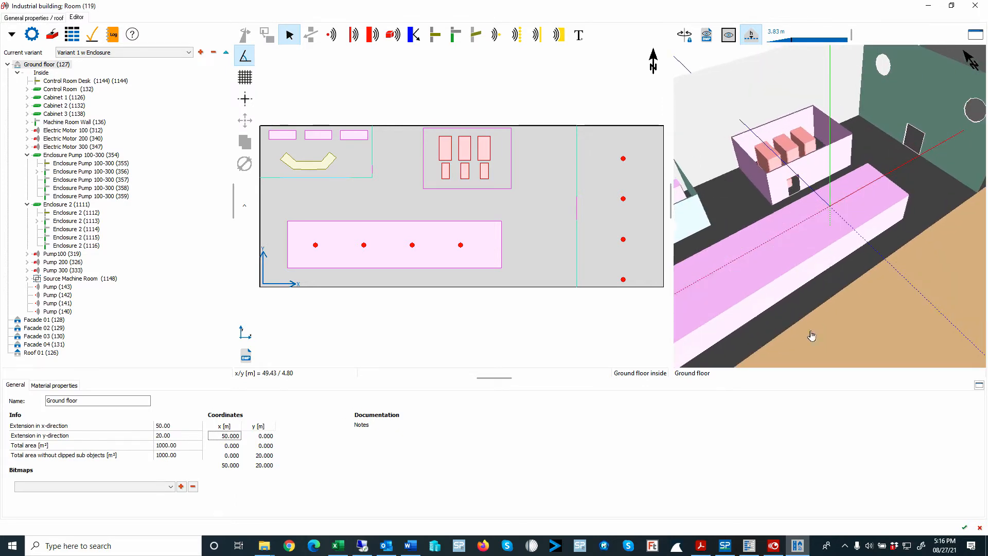
double_click(807, 313)
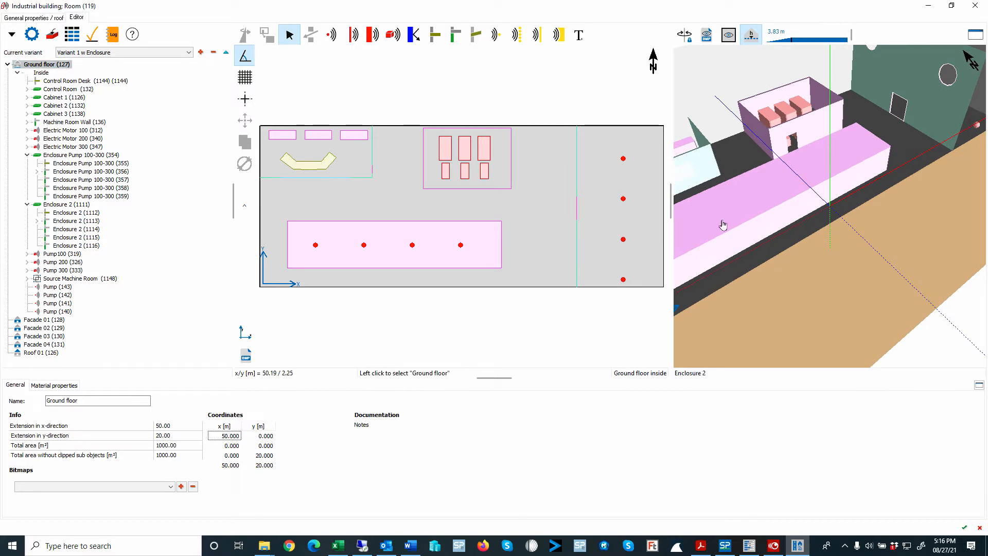
drag(734, 271, 724, 251)
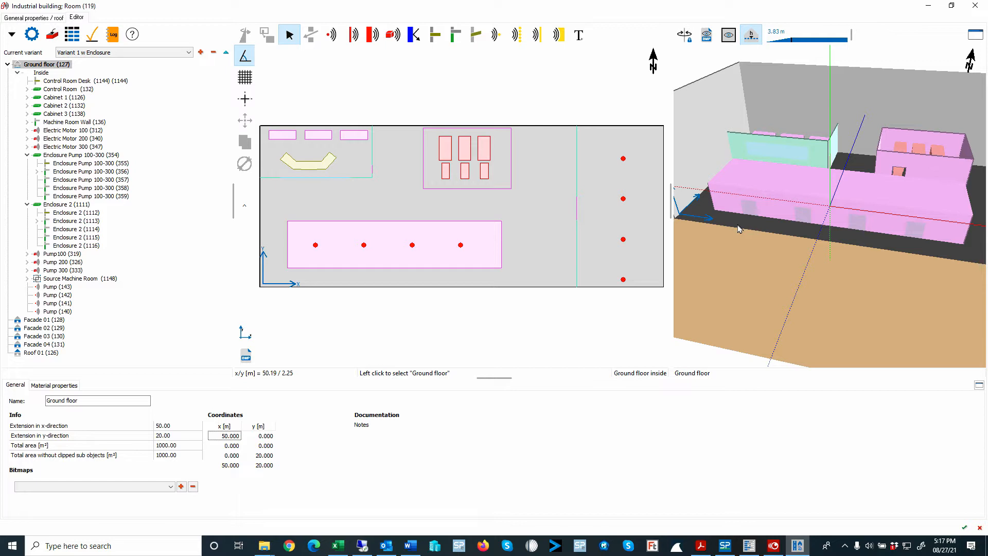
scroll(814, 204, down, 5)
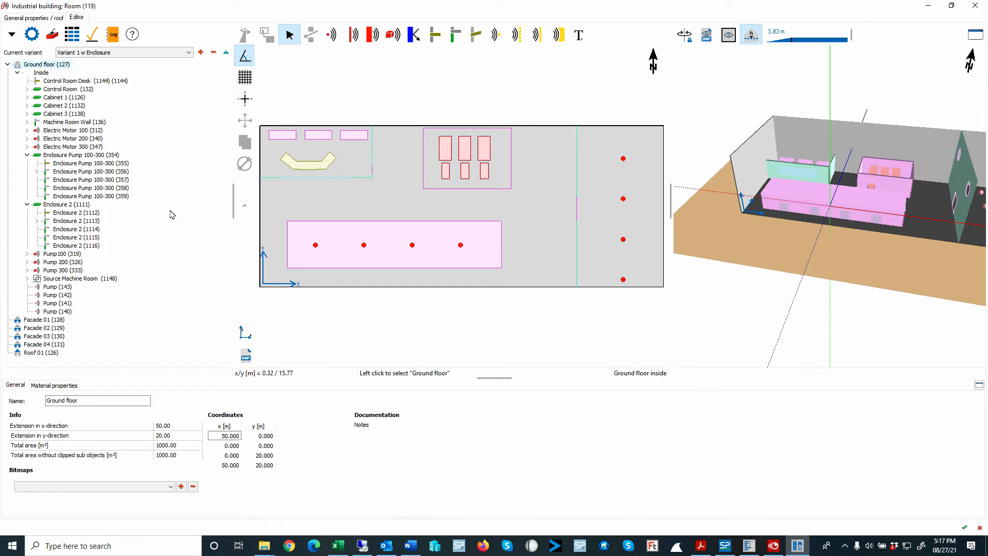
Step: Collapse both enclosure groups and draw a rectangular vertical object about 5.42 by 4.15 m between Enclosure 2 and the machine room wall
click(27, 155)
click(27, 163)
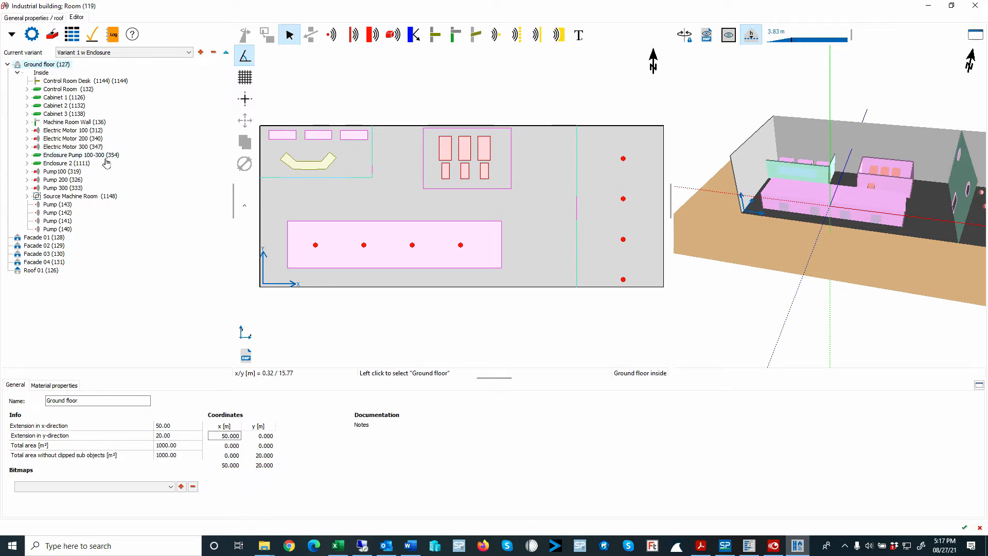
click(454, 37)
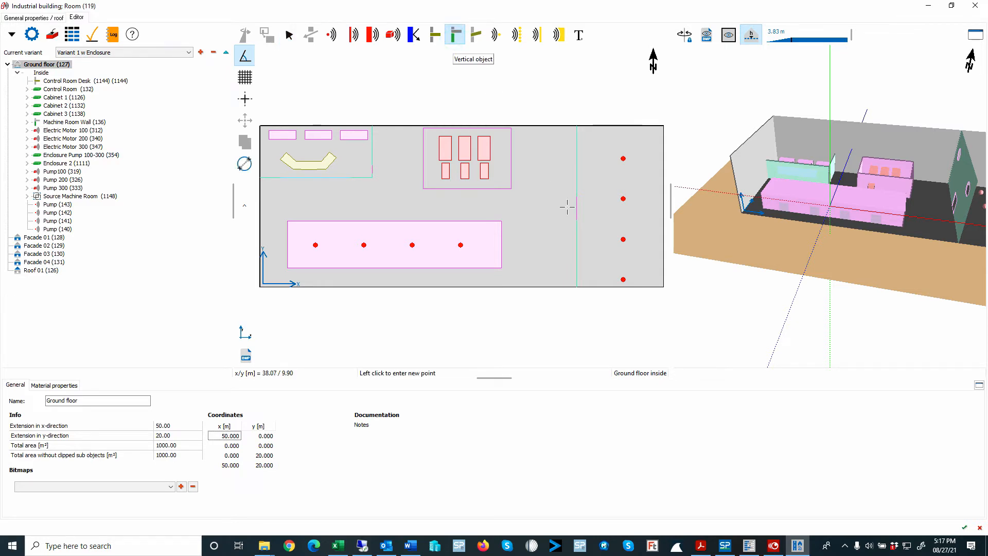
click(516, 202)
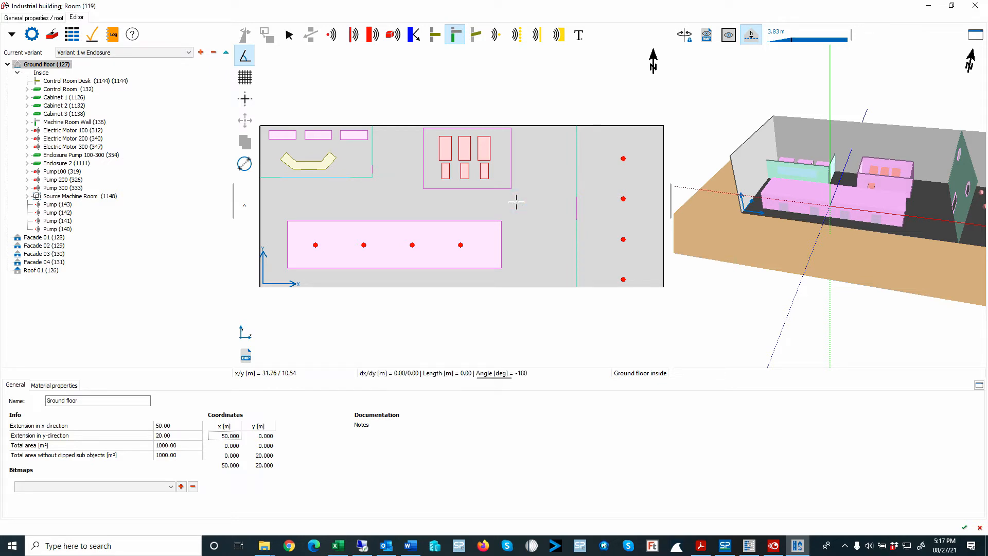
click(560, 236)
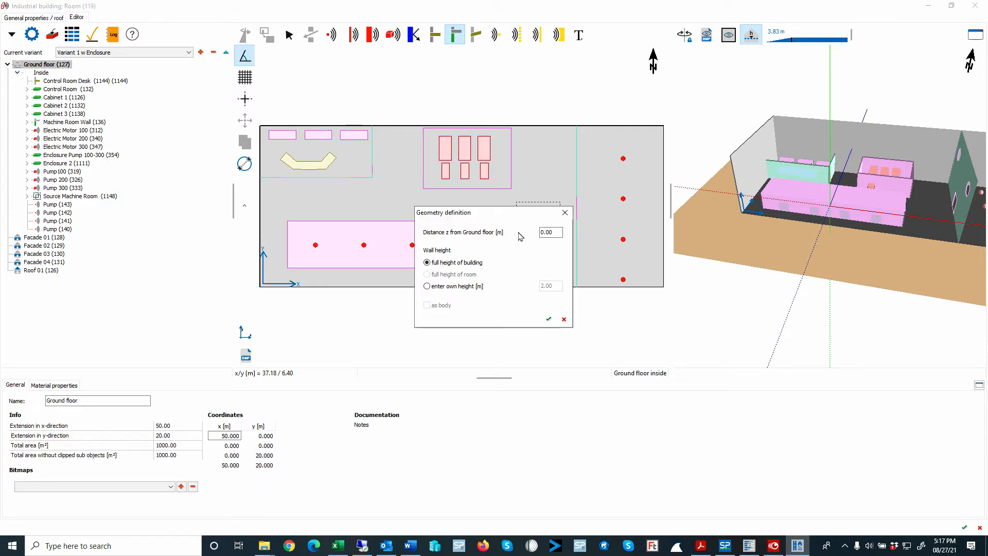
Step: Give the new vertical object its own wall height of 2.5 m and create it as a body
double_click(548, 232)
click(427, 286)
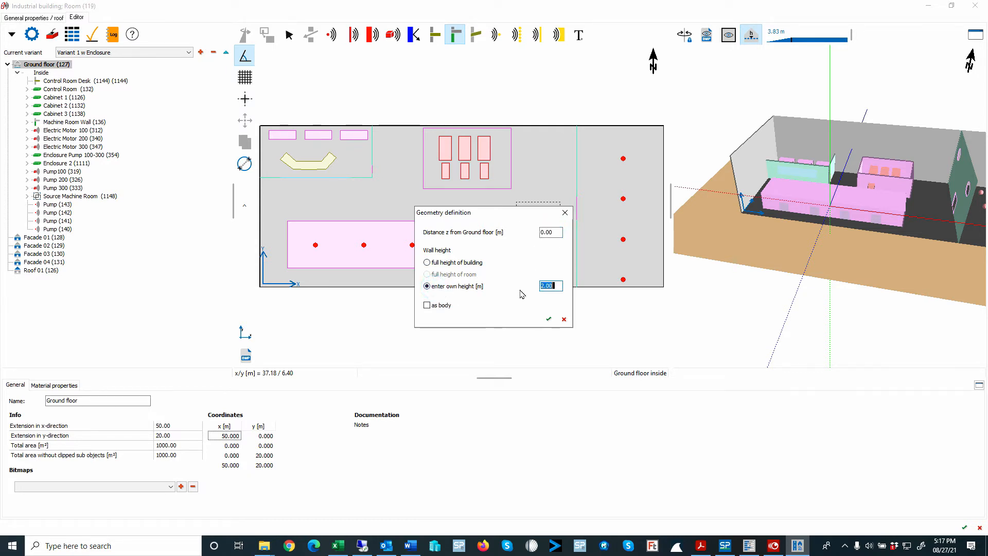
click(548, 285)
double_click(549, 285)
text(2)
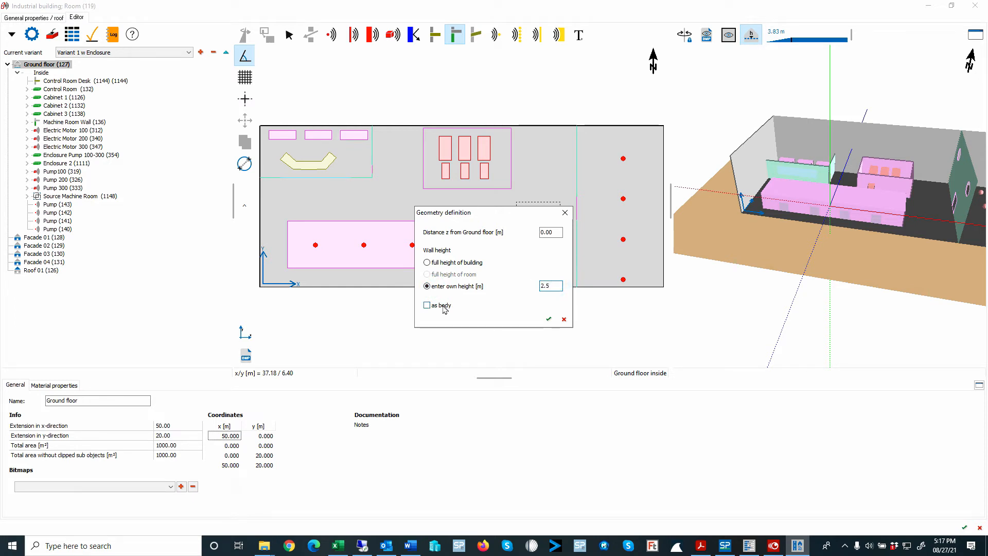
click(427, 305)
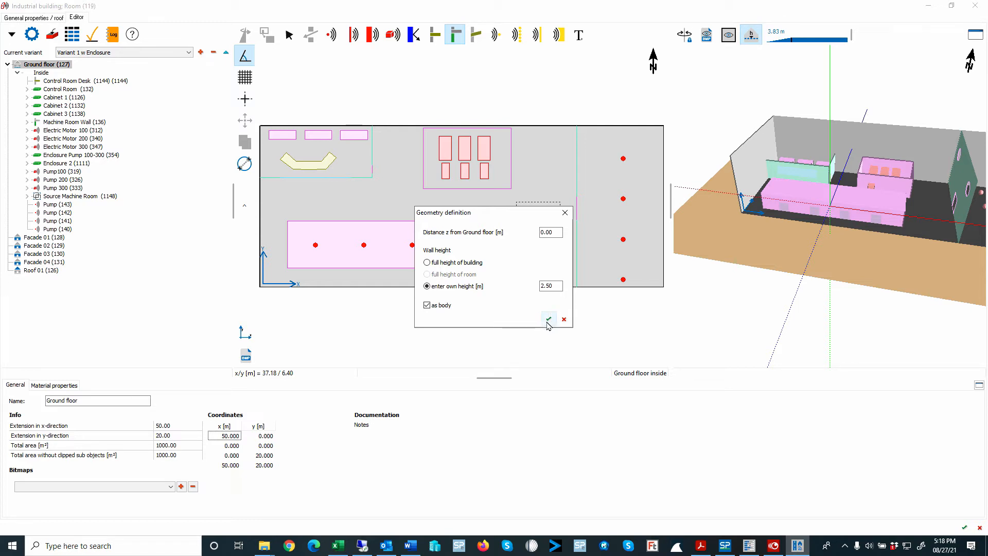
click(548, 320)
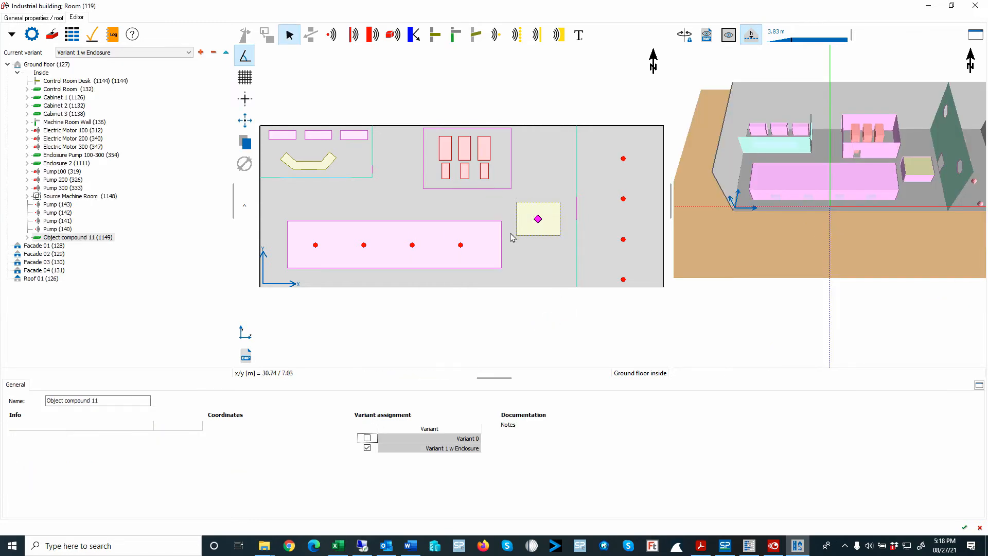
Step: Expand the new object compound and rename it Sample Enclosure
drag(942, 179, 863, 185)
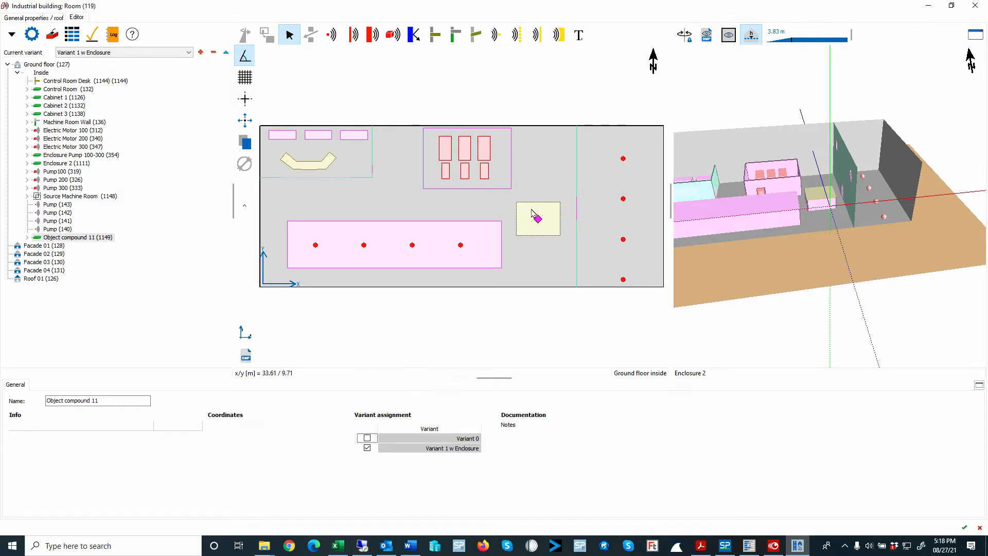
click(27, 237)
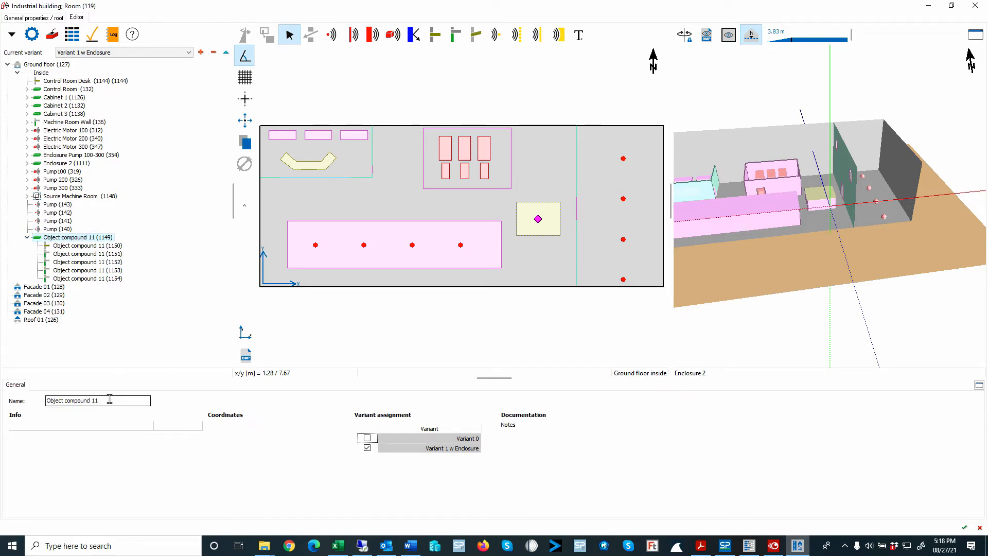
drag(106, 400, 3, 401)
text(/S)
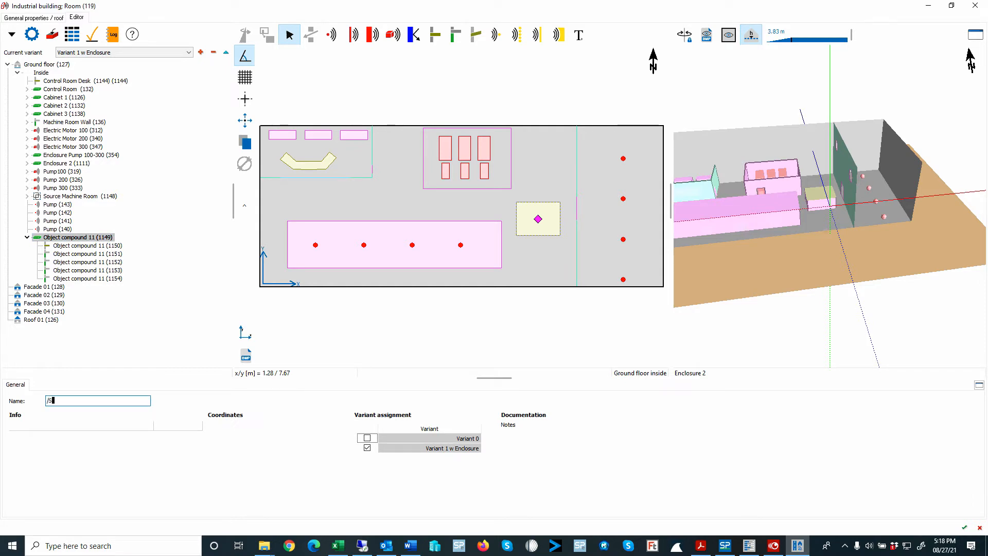
text(ample Enclosure)
key(Return)
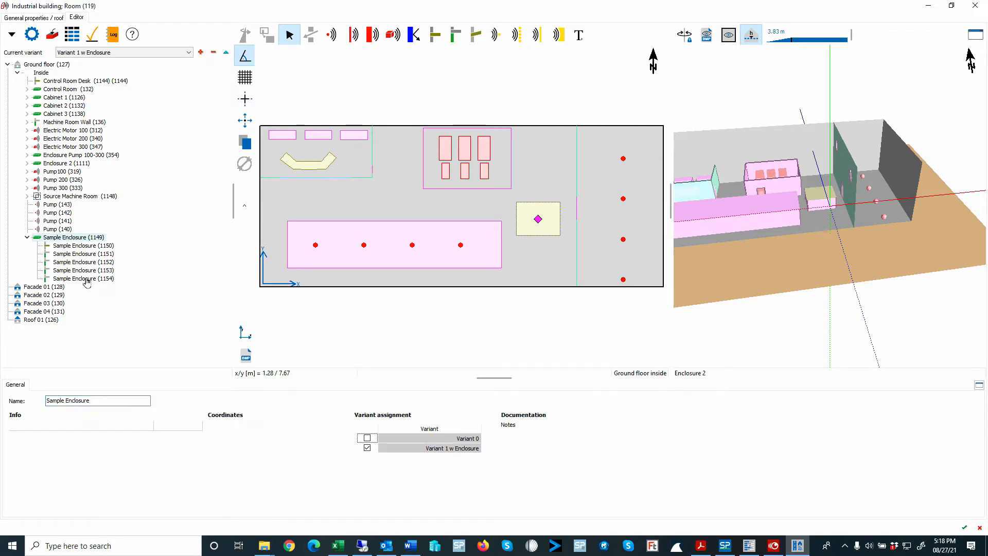
Step: Go through the Sample Enclosure's top and wall surfaces and check their coordinates and variant assignments
click(83, 254)
click(82, 261)
click(82, 271)
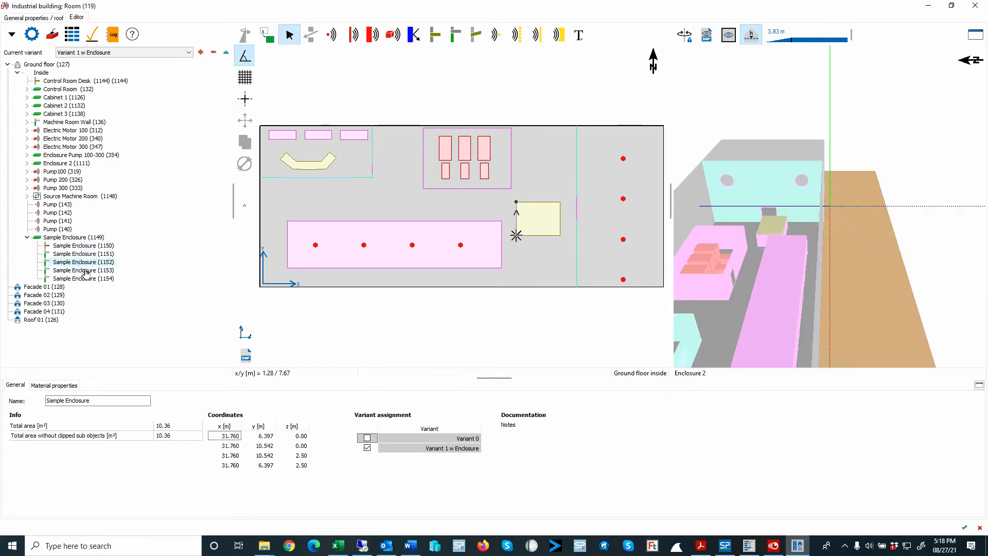
click(82, 278)
click(77, 237)
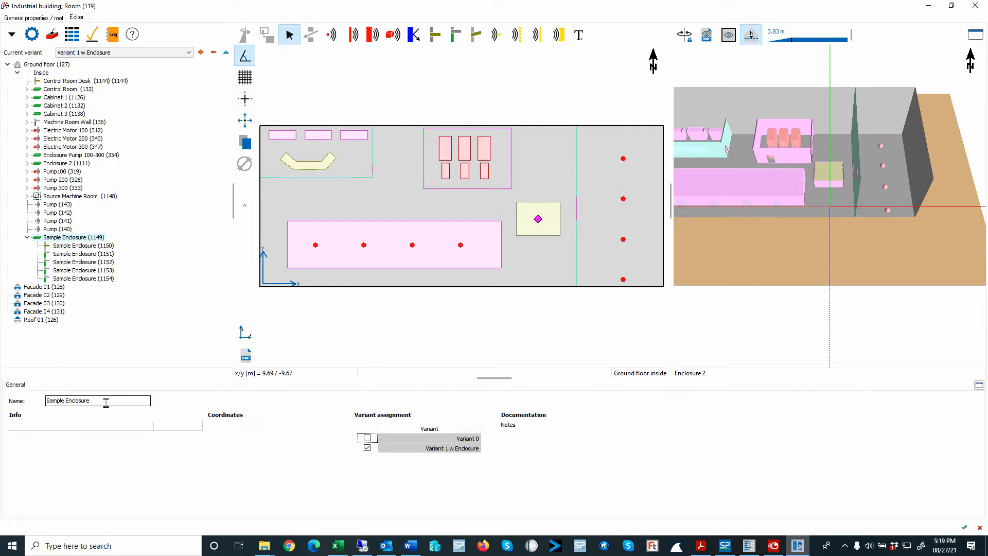
click(65, 246)
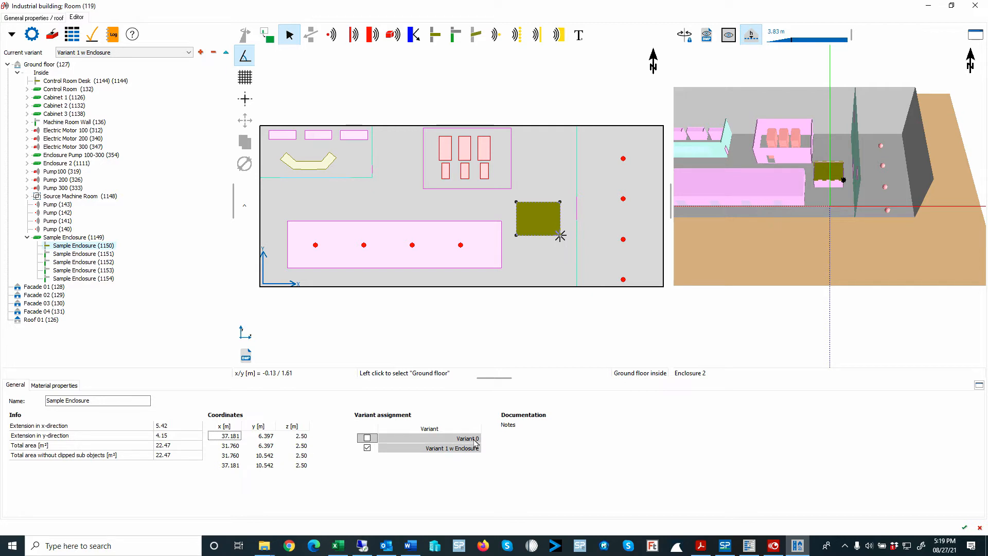
click(84, 255)
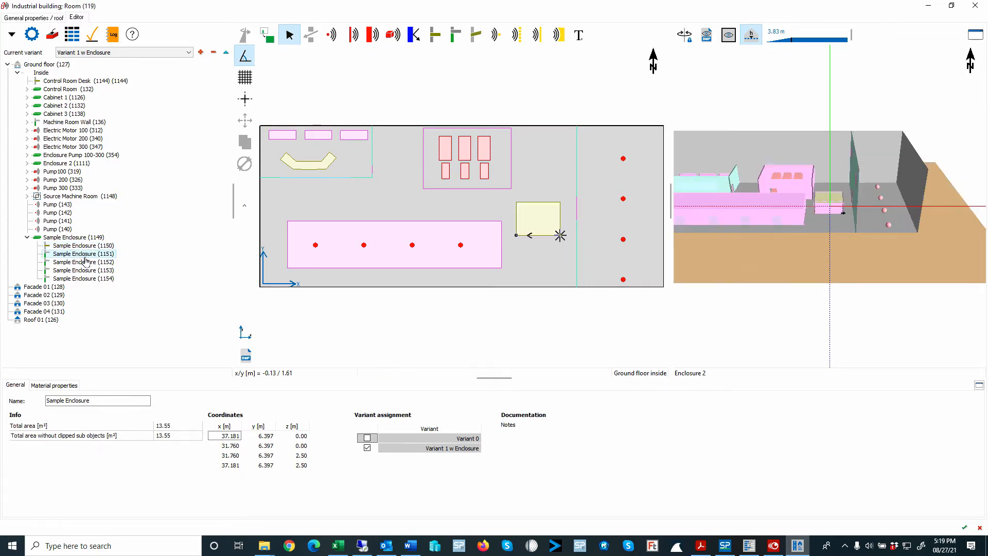
click(85, 261)
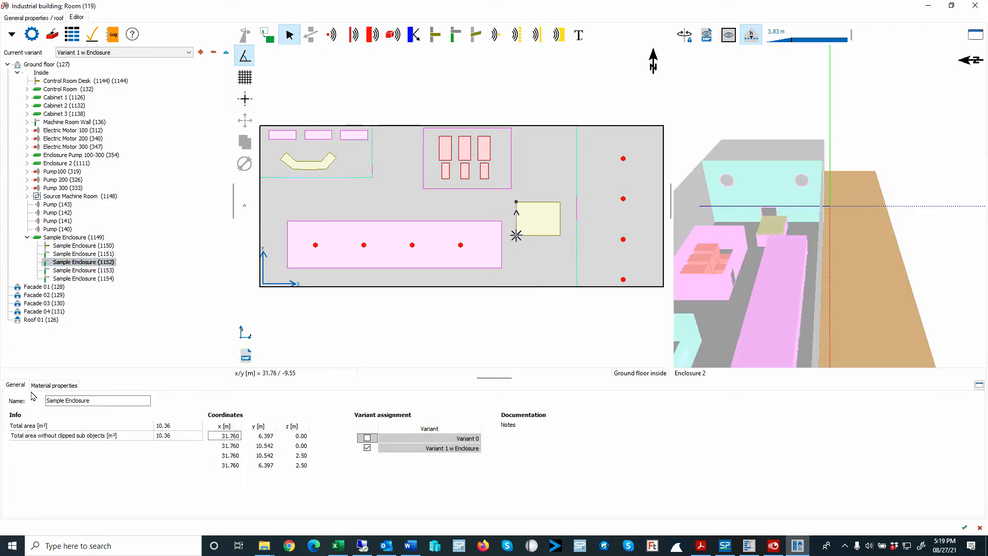
Step: Show the material properties of the Sample Enclosure's top surface (1150)
key(Up)
key(Up)
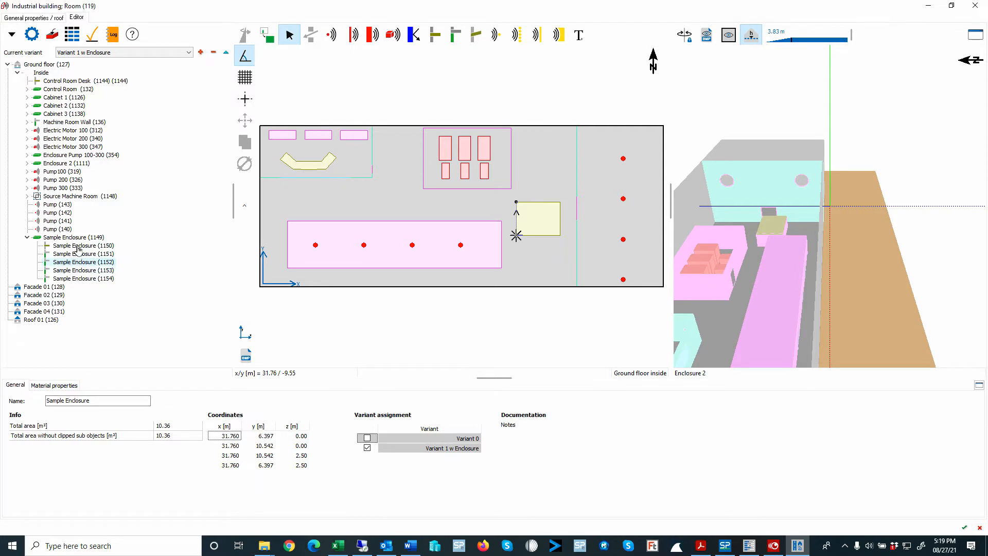
click(57, 385)
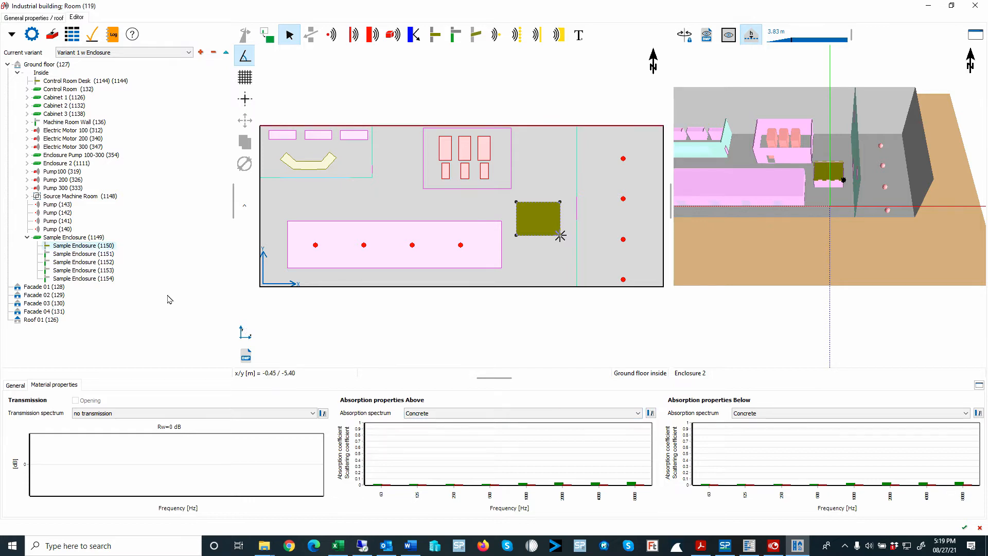
Step: Set the right-side absorption spectrum of Sample Enclosure wall 1151 to Foam pyramids 20/30/20
key(Down)
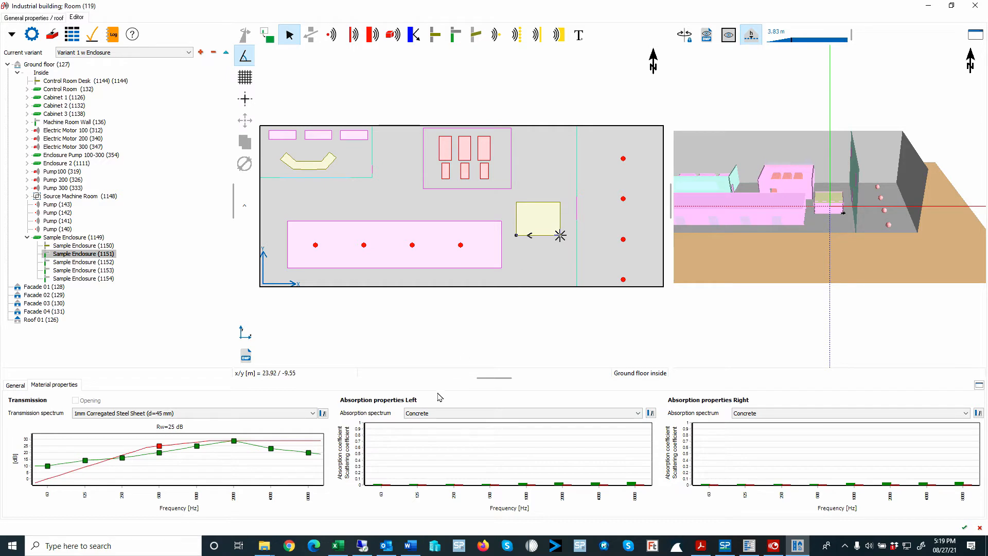
click(759, 414)
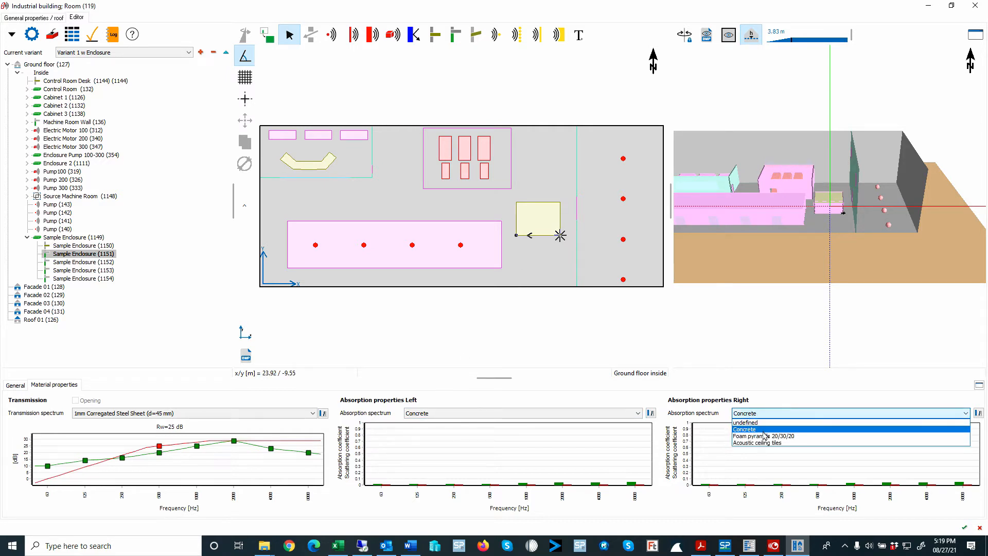
click(765, 436)
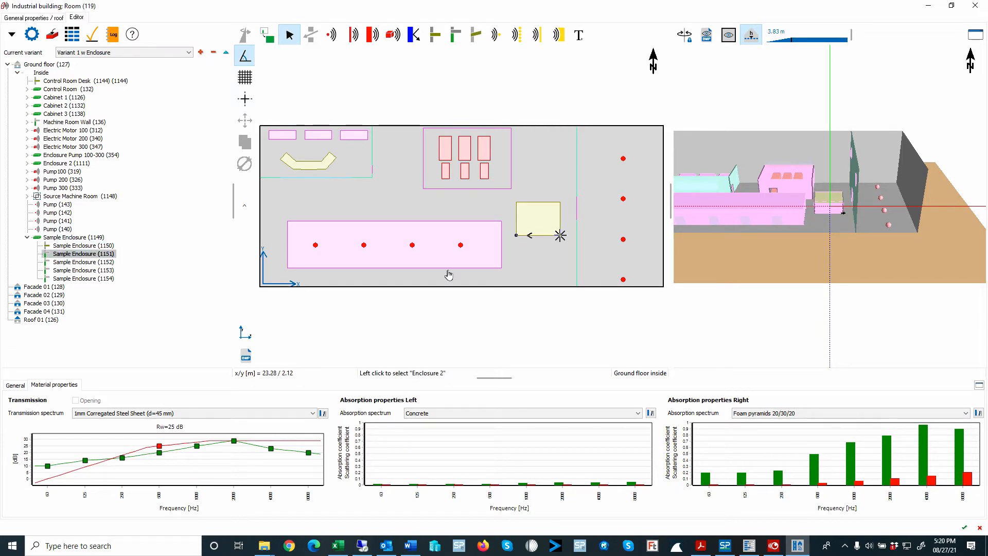
Step: Delete the Sample Enclosure compound, including its top and wall surfaces, from the ground floor
click(71, 237)
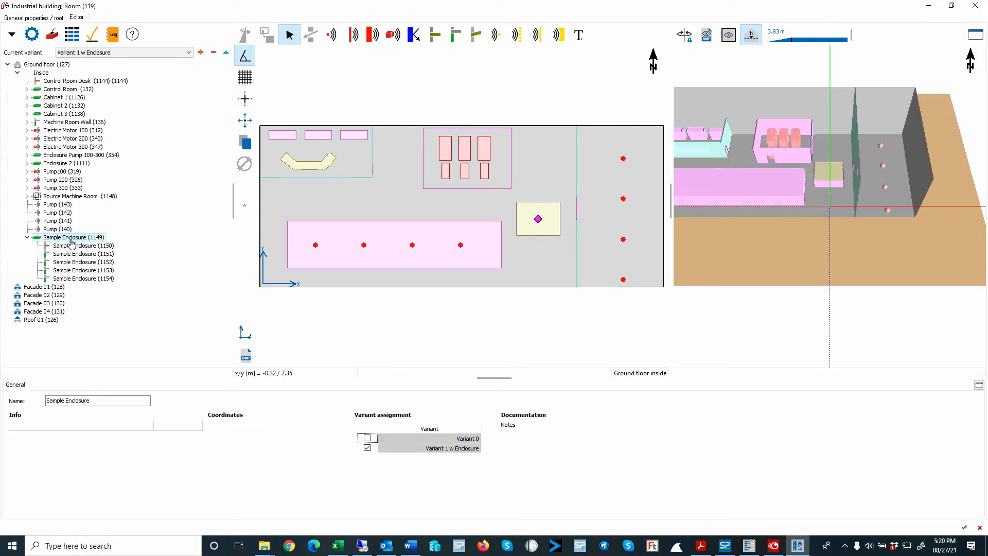
key(Delete)
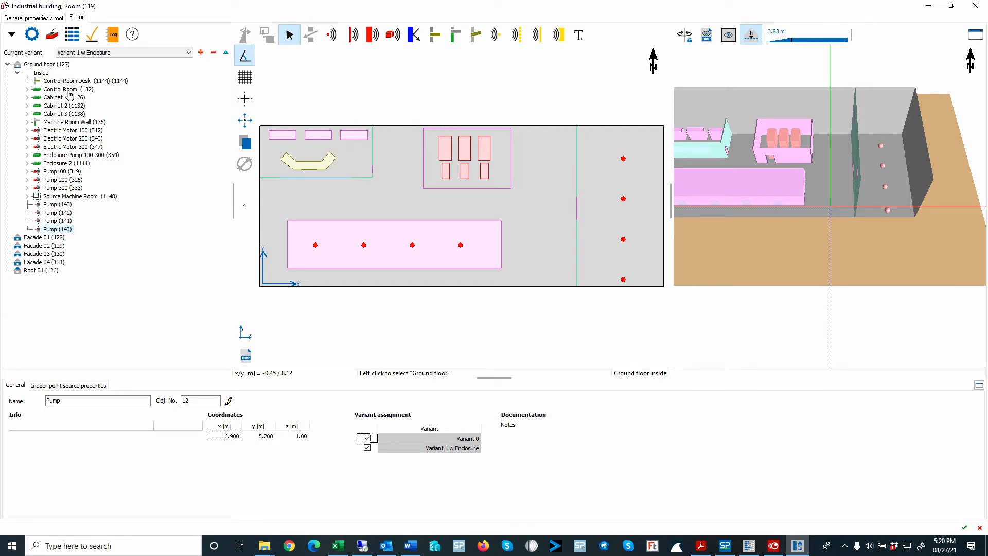
Step: Limit the object list to the current variant and compare Variant 0 with Variant 1 w Enclosure
right_click(128, 98)
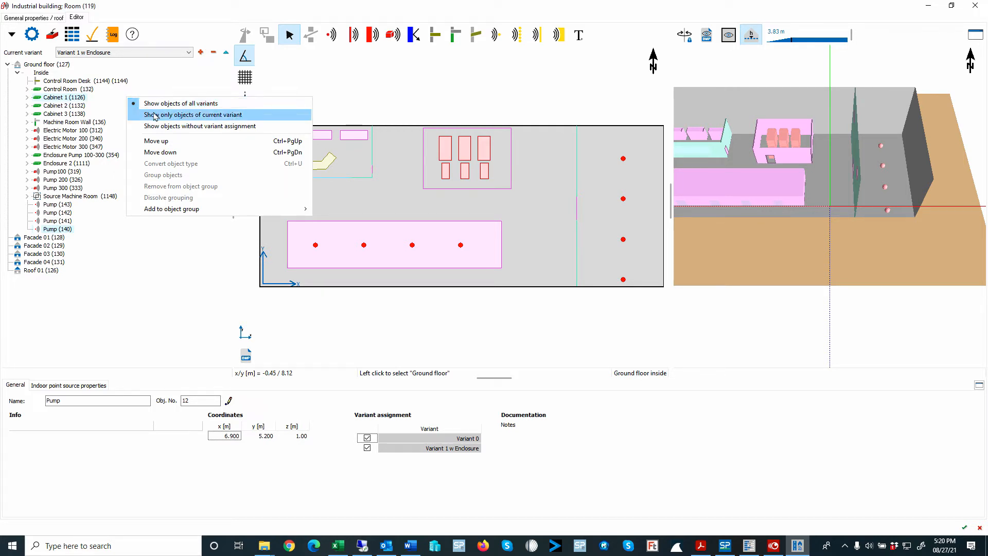
click(225, 115)
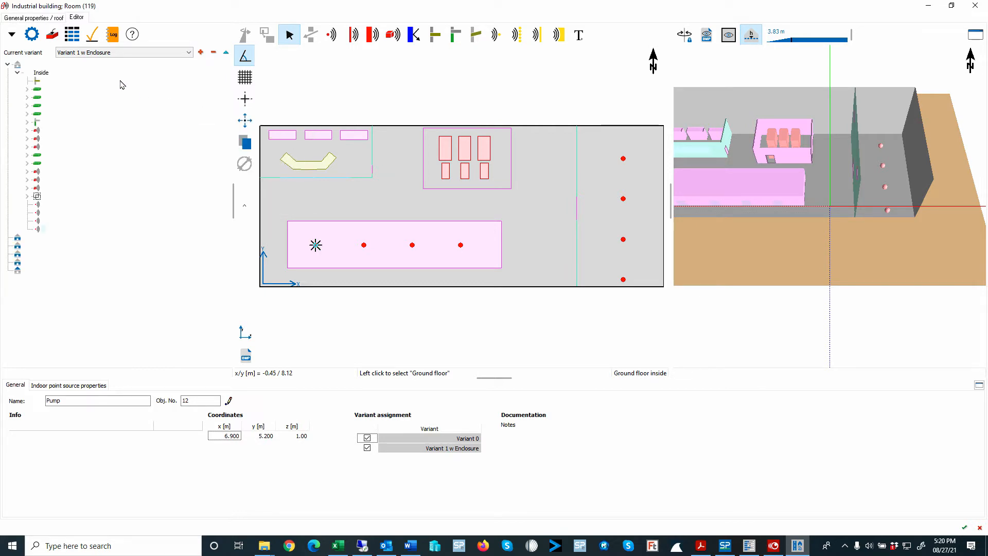
click(107, 53)
click(103, 61)
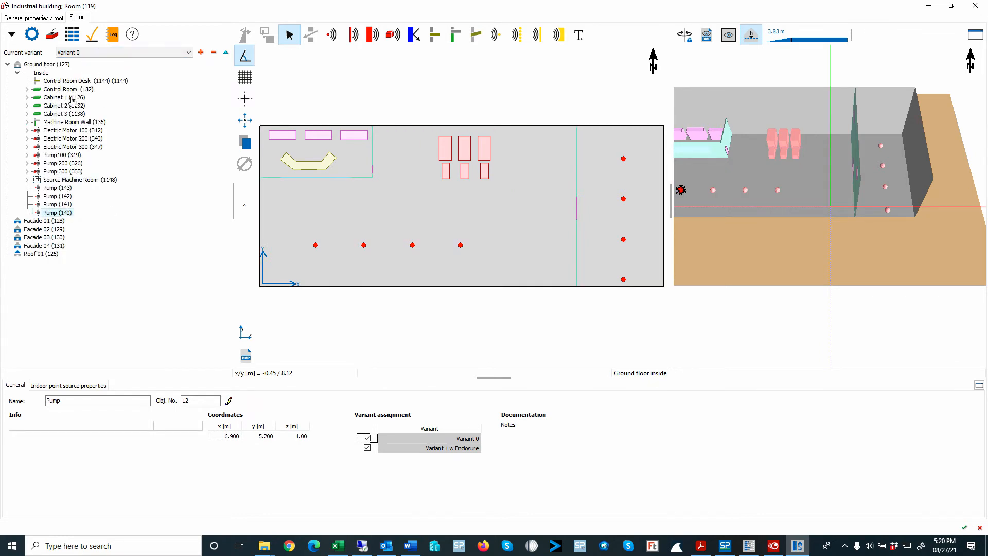
click(83, 53)
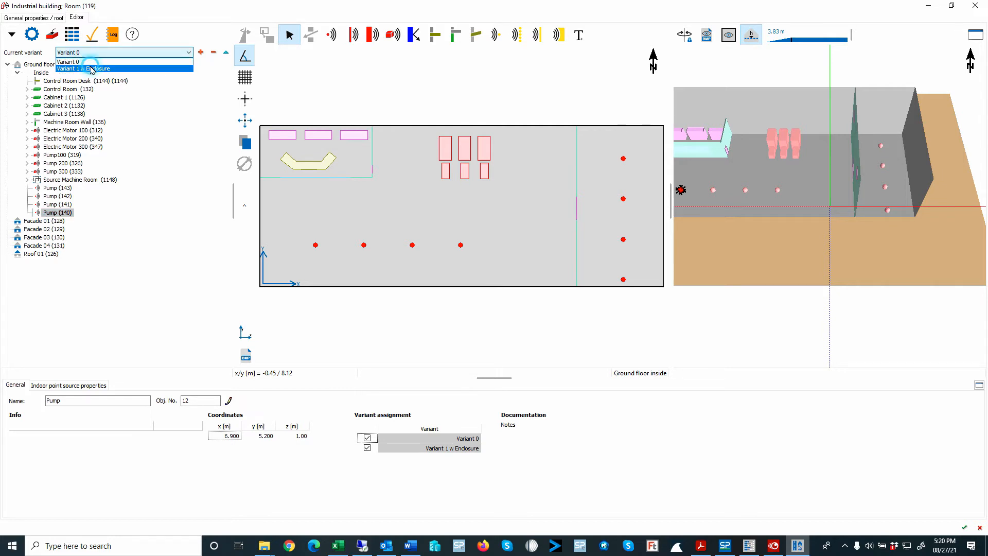
click(91, 69)
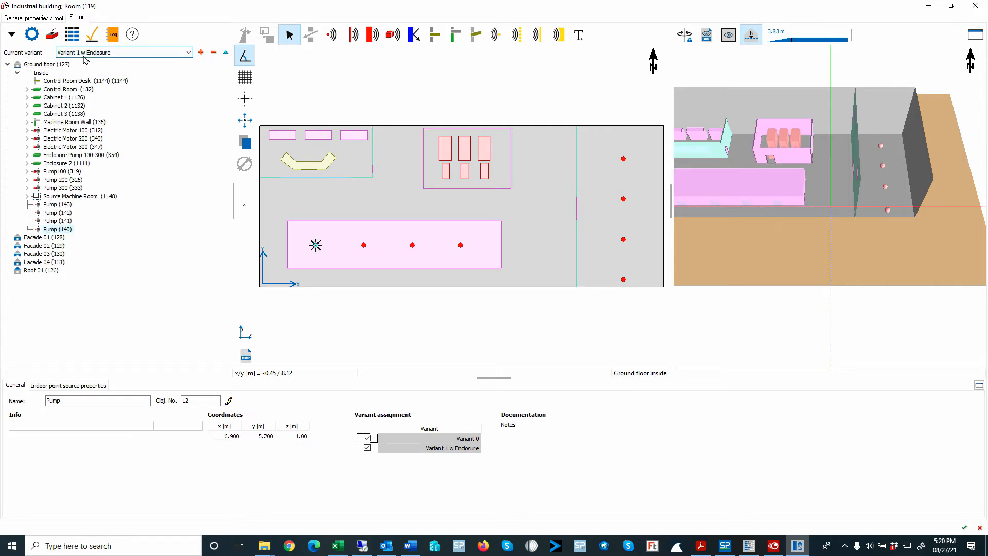
Step: Show the objects of all variants in the object list and make Variant 0 the current variant
right_click(183, 106)
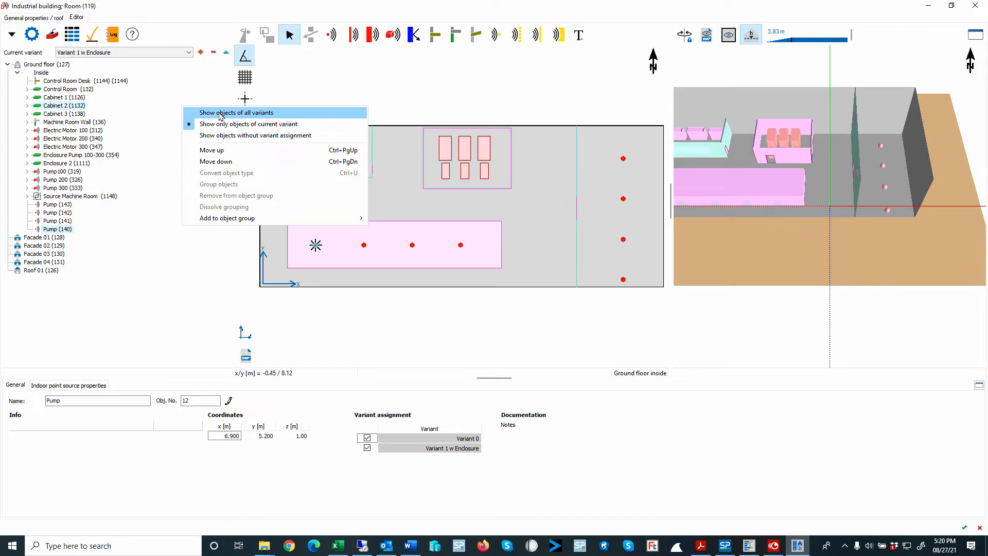
click(220, 114)
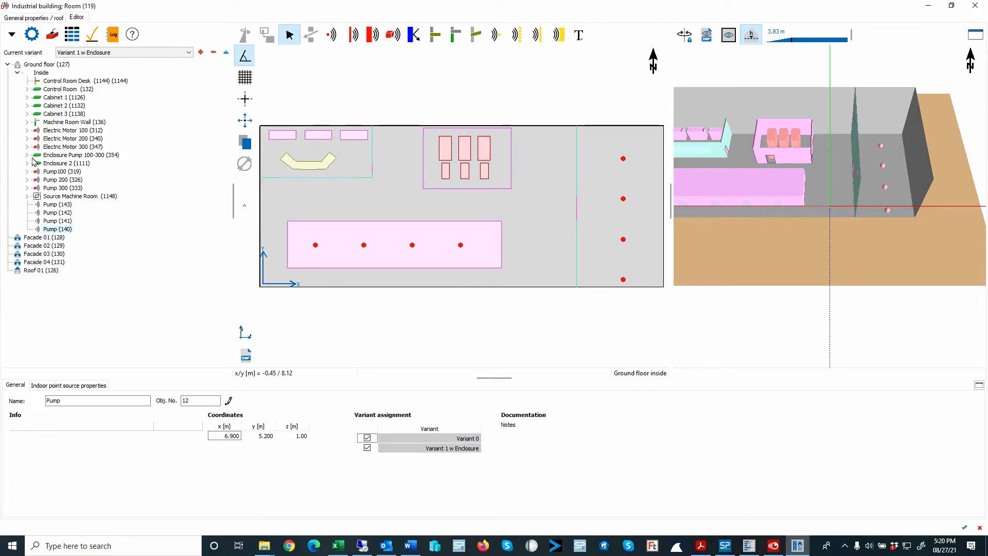
click(141, 53)
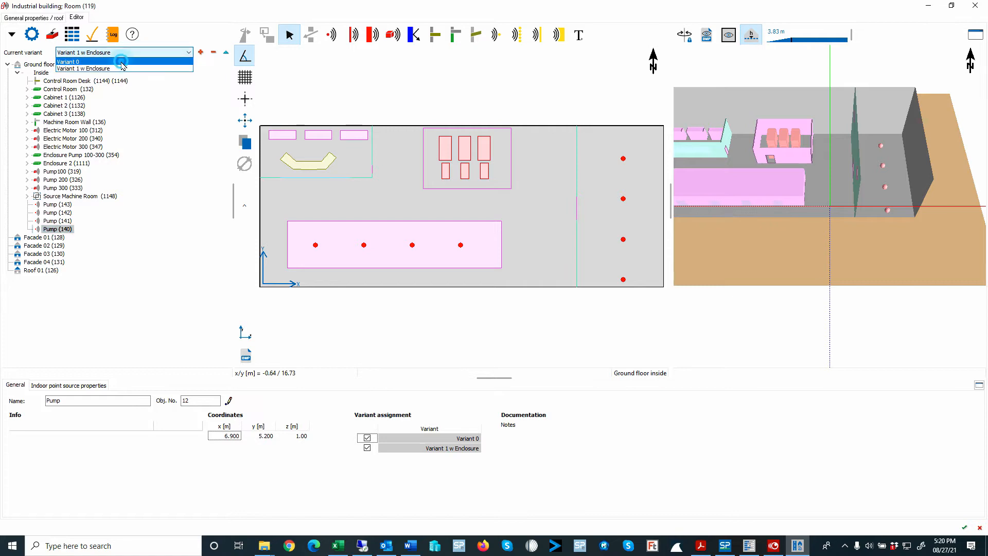
click(125, 62)
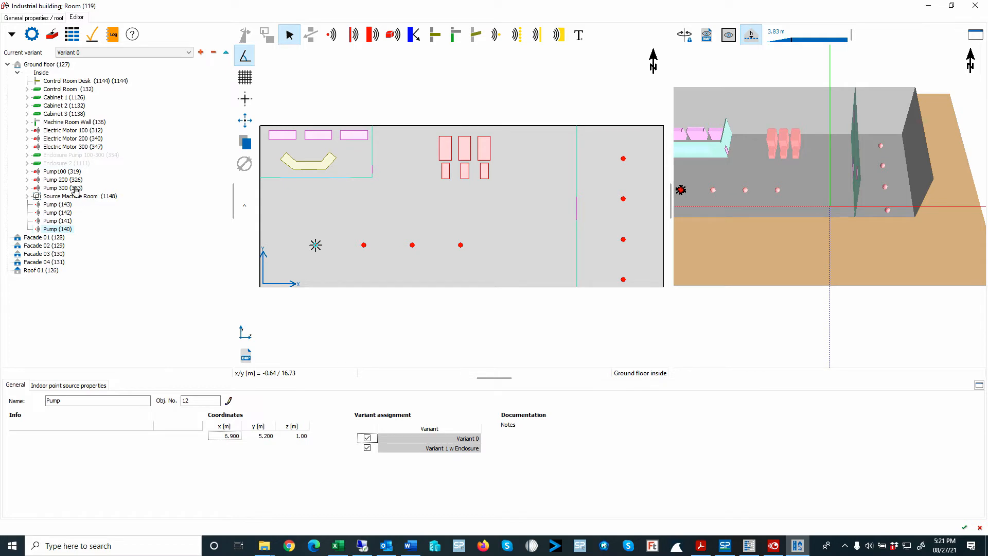
right_click(140, 96)
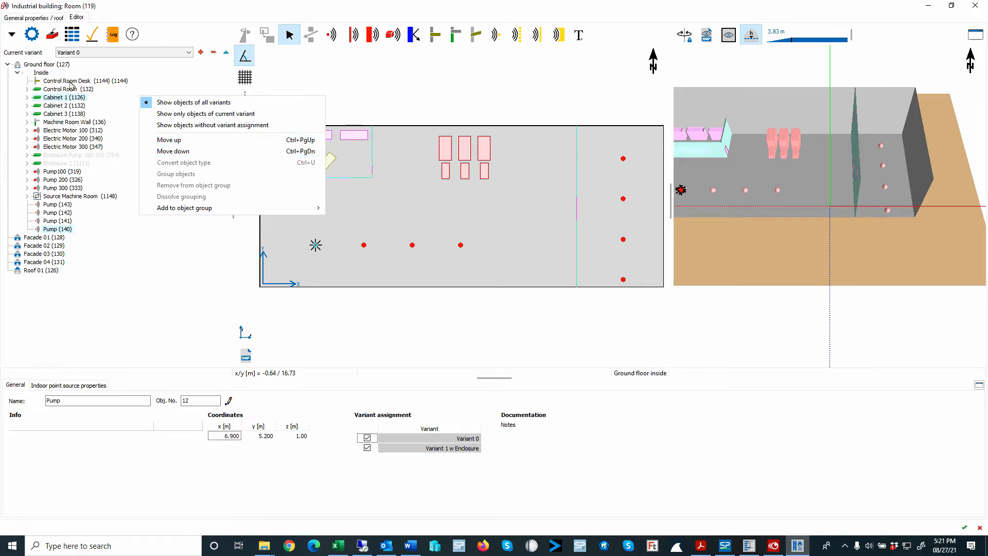
Step: Move the Control Room Desk down the object list so it sits directly below Cabinet 3
click(60, 82)
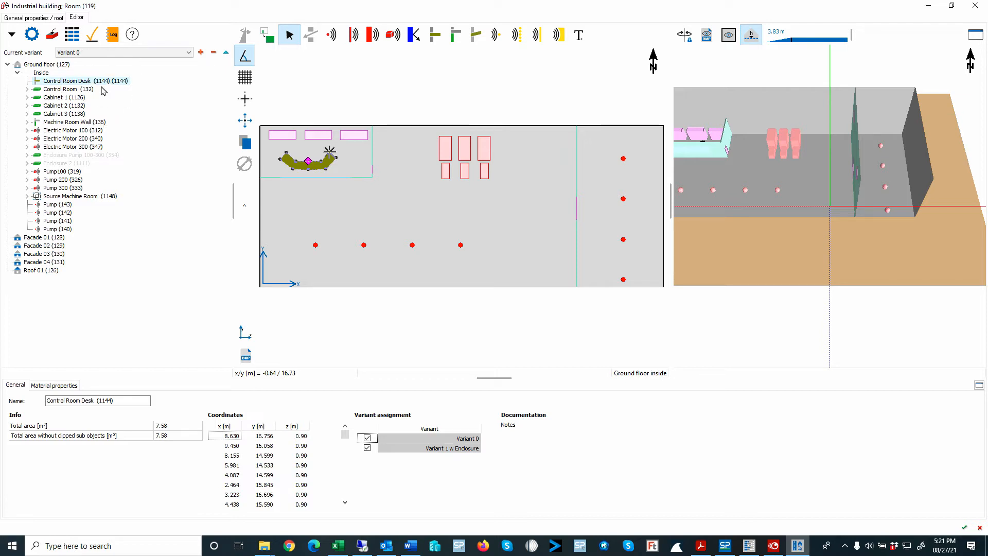
key(ctrl+Down)
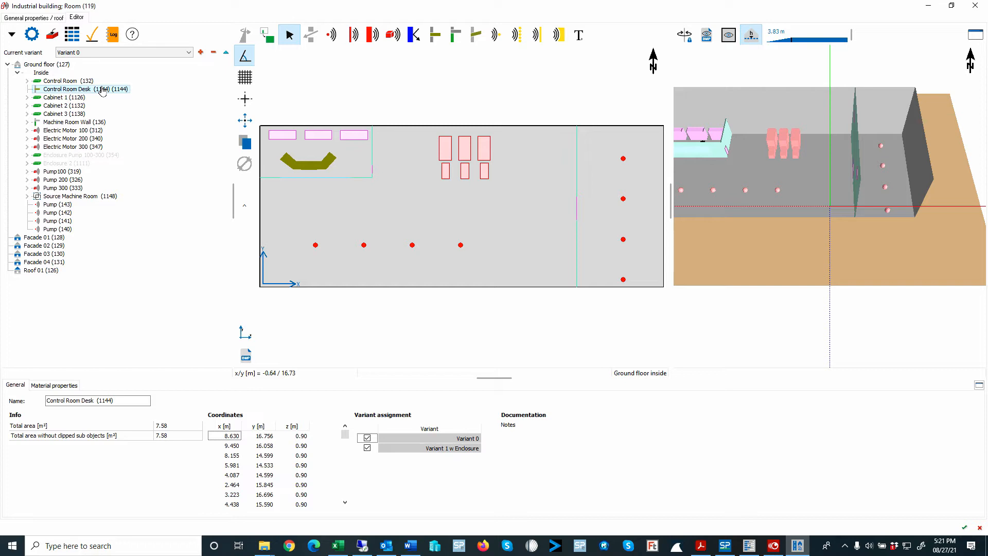
key(ctrl+Down)
key(ctrl+Down)
key(ctrl+Down)
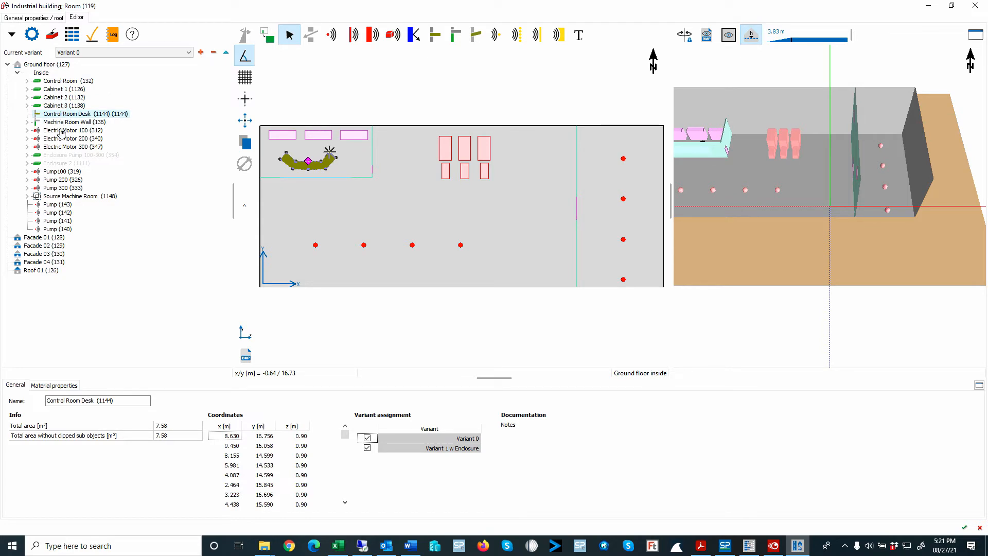
Step: Expand the Machine Room Wall and check its door's general data and opening setting in the material properties
click(27, 122)
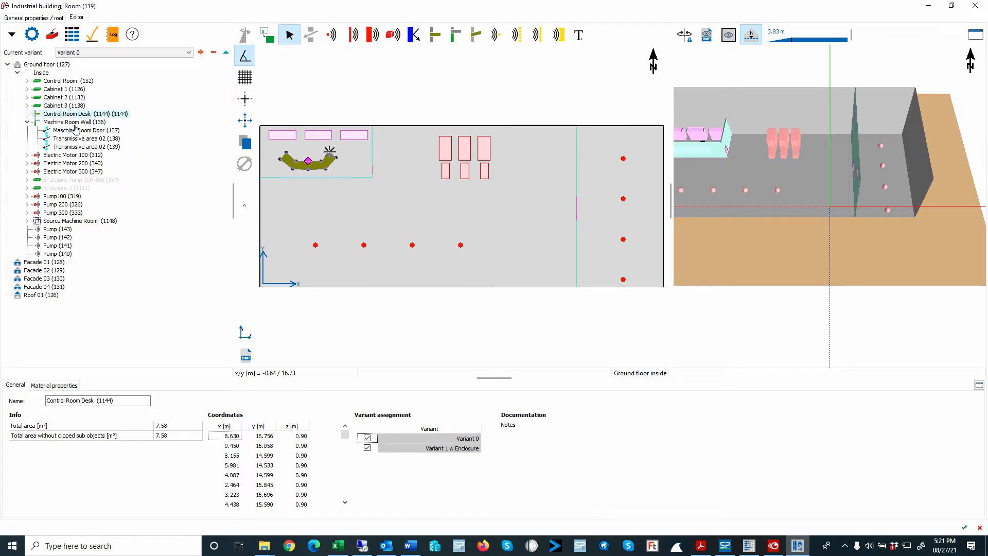
click(81, 133)
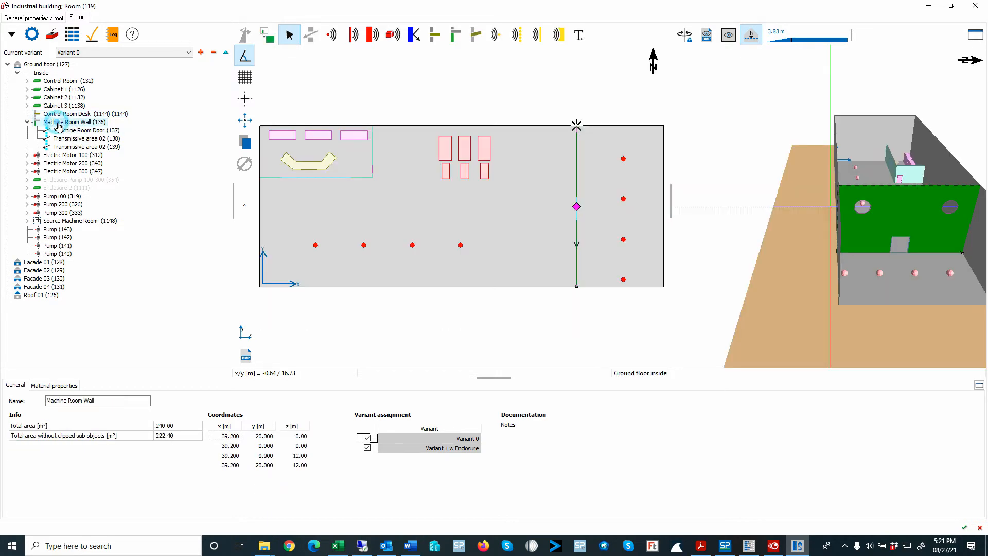
click(59, 123)
click(102, 132)
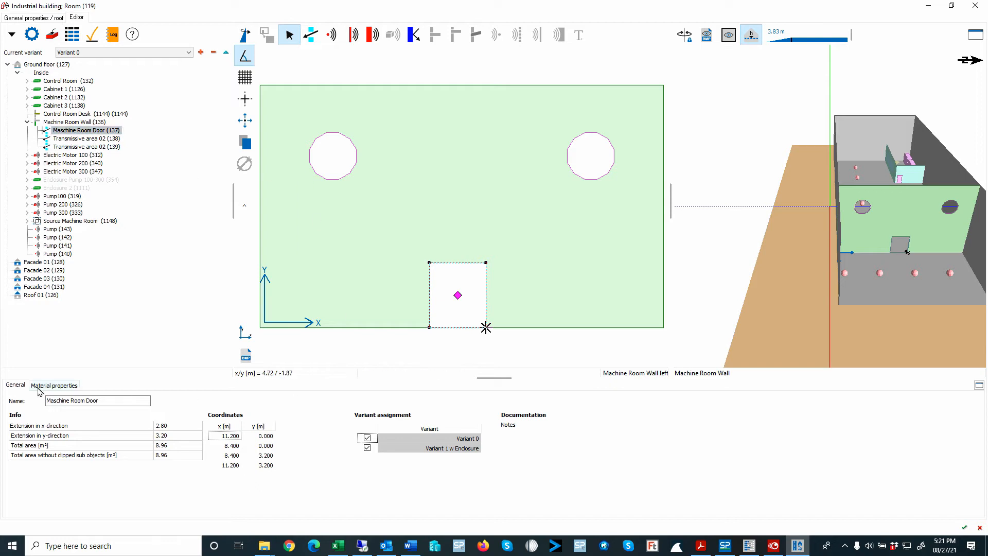
click(57, 385)
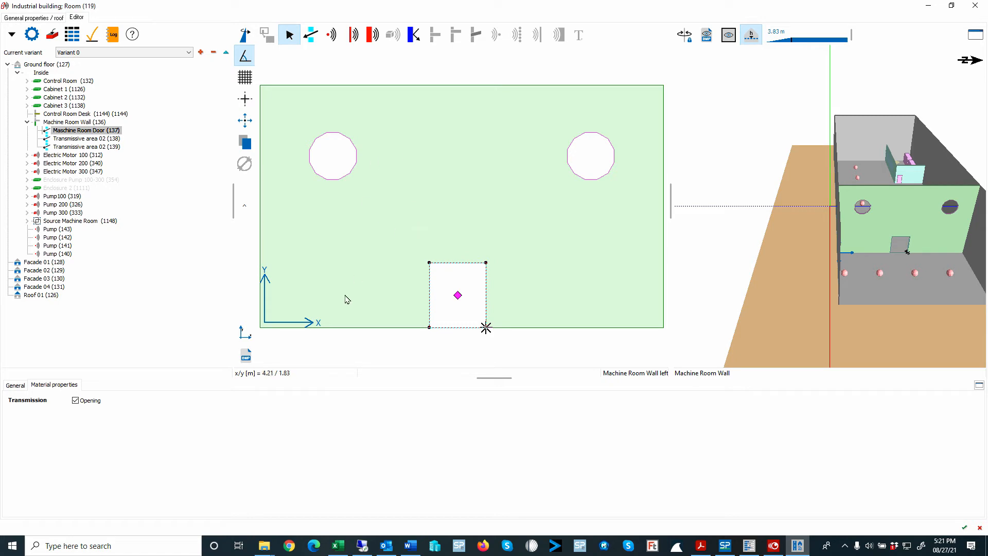
Step: Review the Machine Room Wall's material properties and left-side absorption spectrum choices, and collapse its sub-objects
click(65, 123)
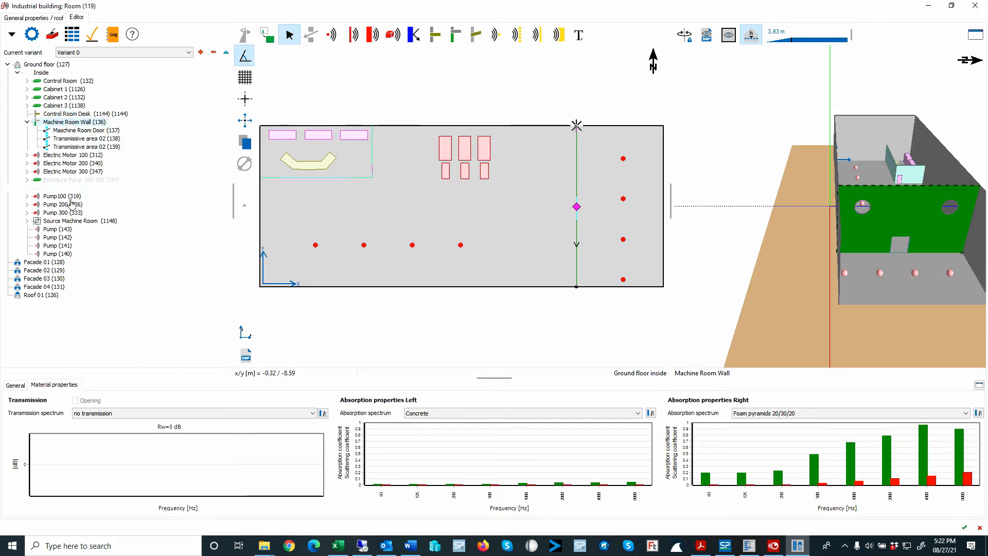
click(454, 414)
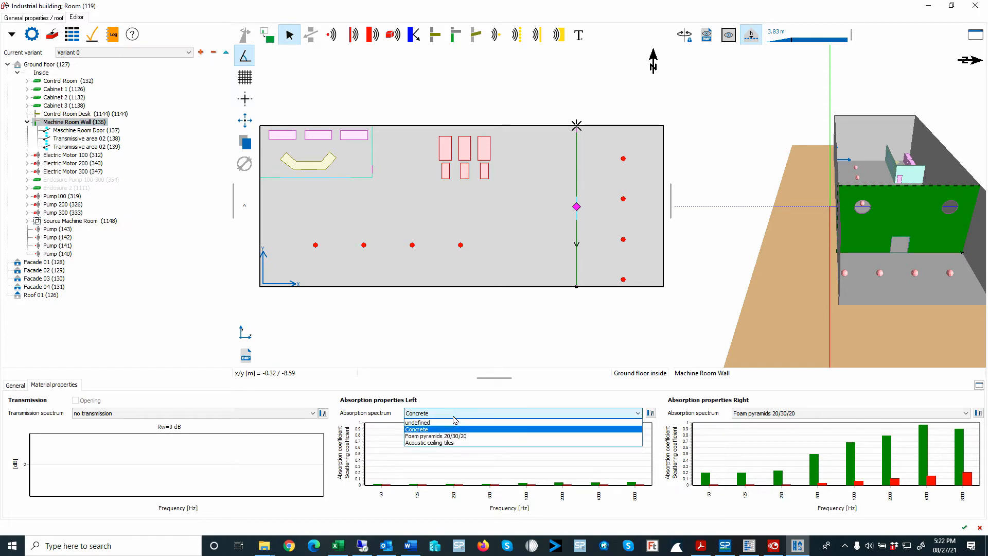
click(453, 417)
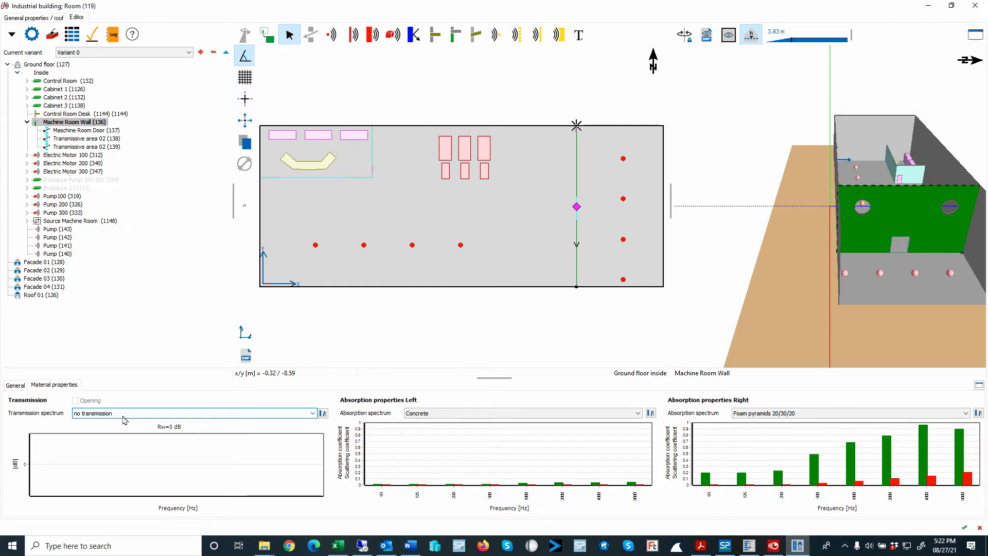
click(27, 123)
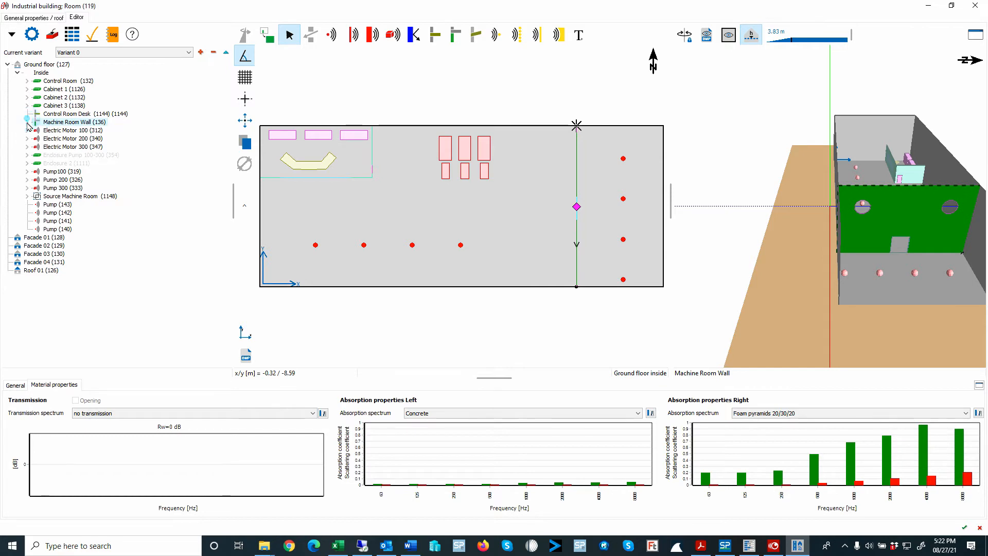
Step: Go through Electric Motor 100, 200 and 300 to see their positions in the floor plan
click(80, 130)
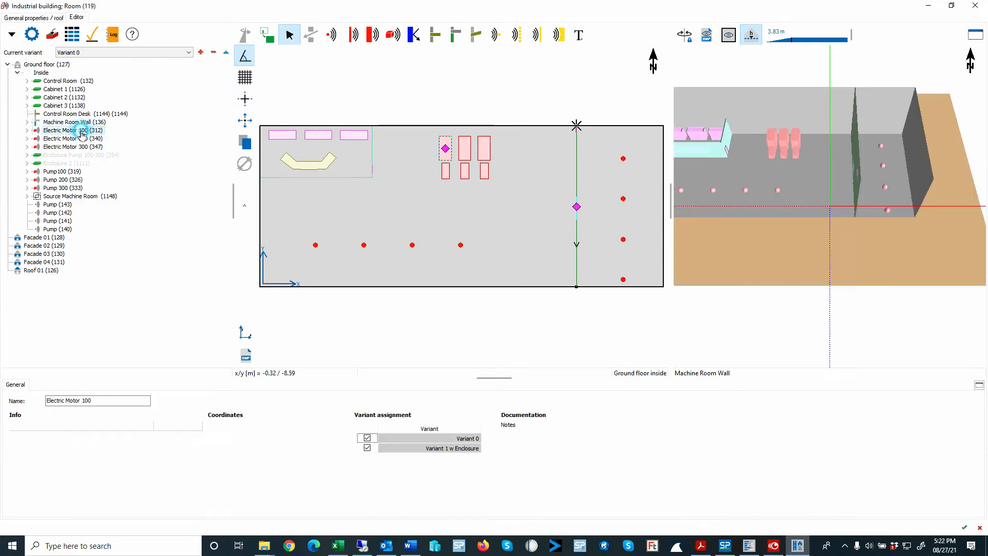
click(81, 139)
click(80, 148)
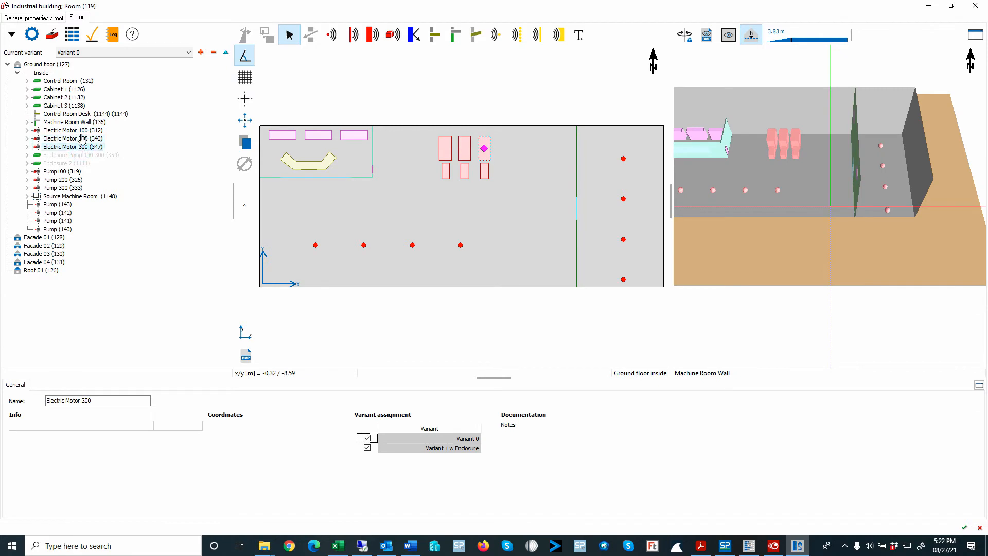
Step: Move Pump100 directly below Electric Motor 200 in the object list, and Pump 200 and Pump 300 above Electric Motor 300
click(71, 172)
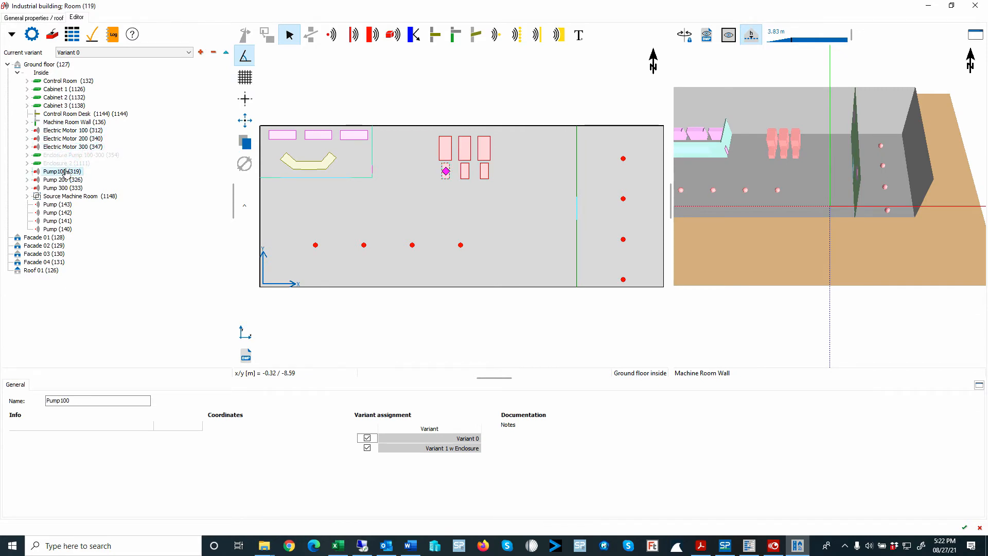
click(48, 173)
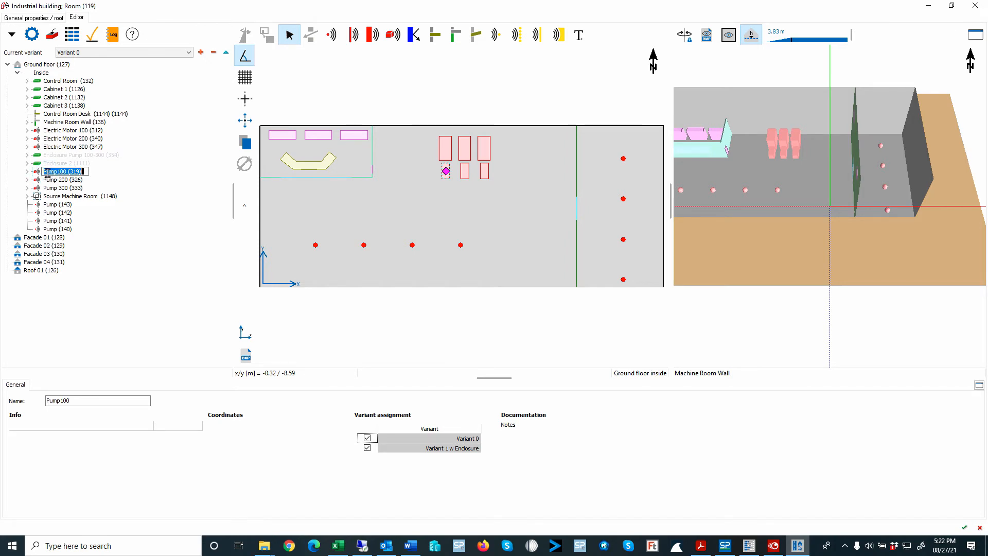
key(Return)
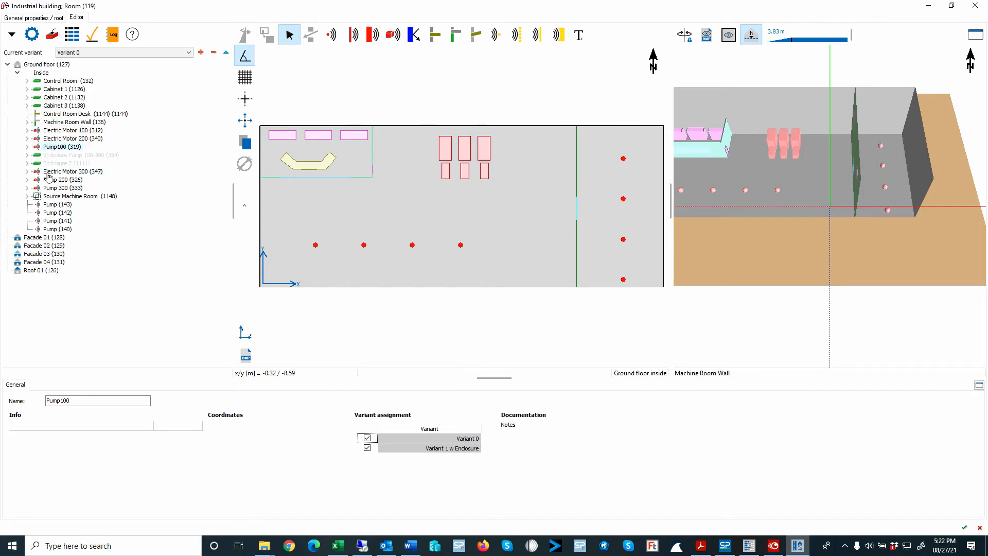
click(56, 180)
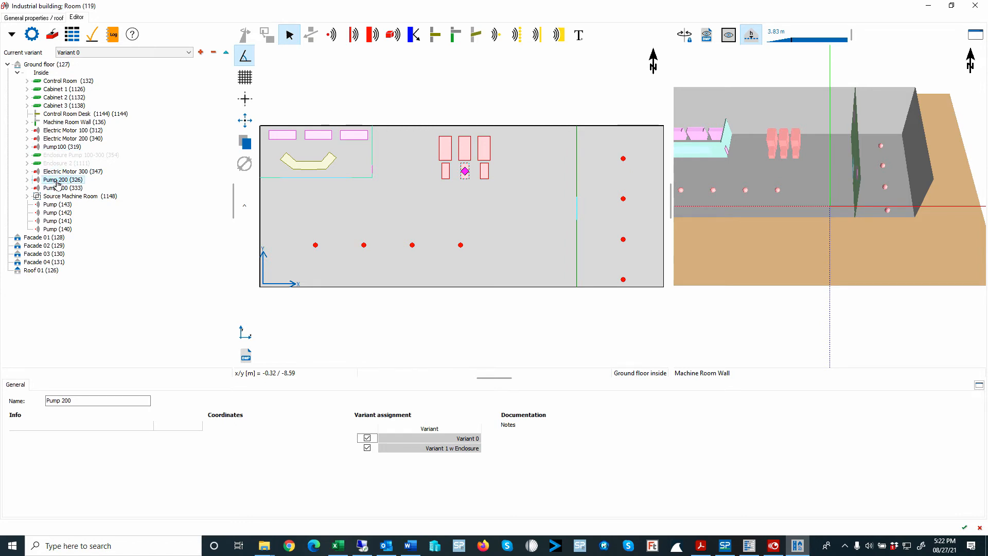
key(ctrl+Up)
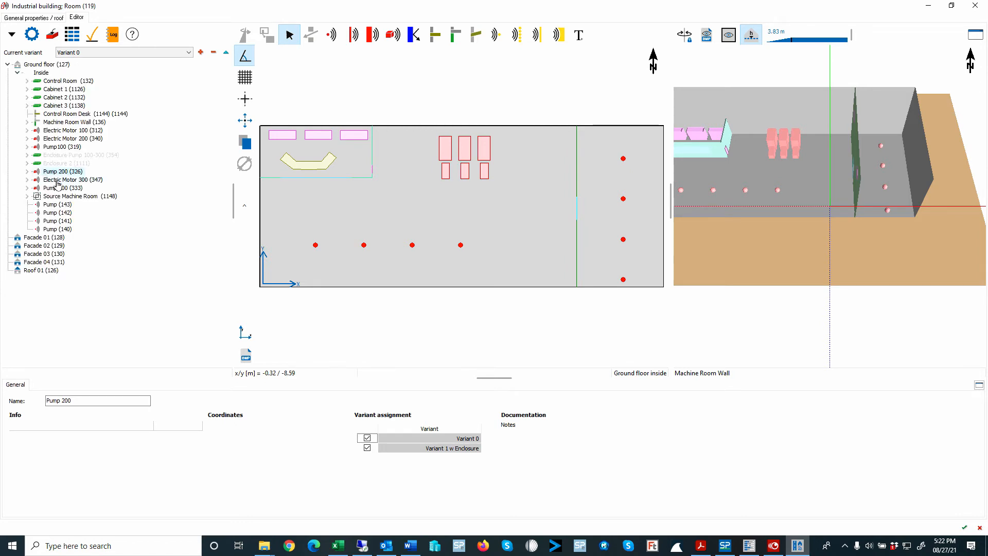
click(62, 188)
key(ctrl+Up)
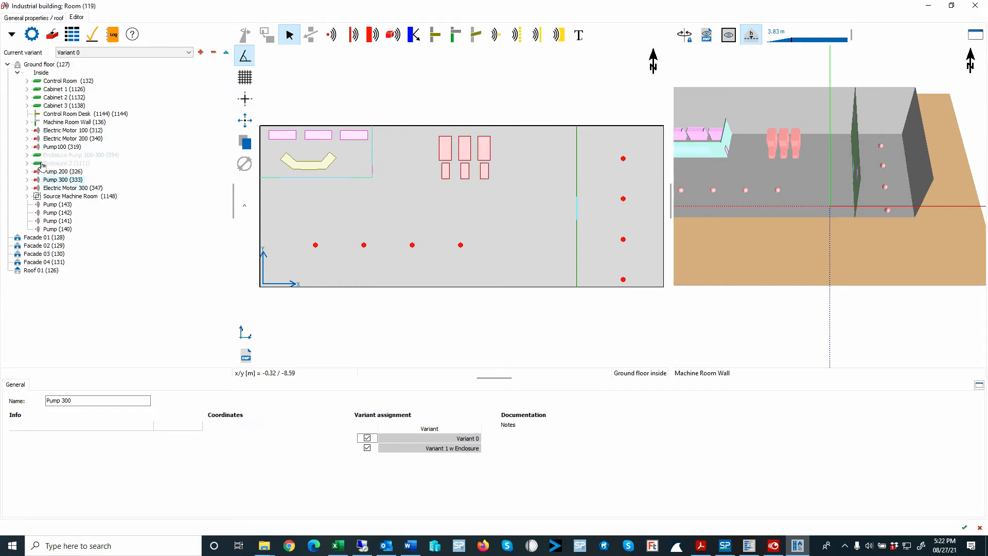
Step: Switch to Variant 1 w Enclosure and move Enclosure Pump 100-300 directly below Electric Motor 300 in the object list
click(99, 52)
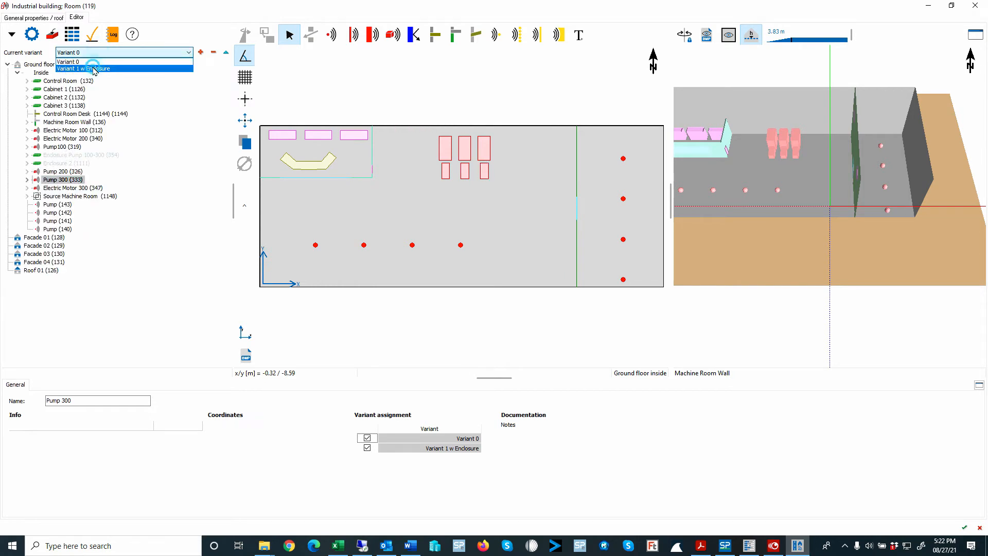
click(90, 69)
click(71, 156)
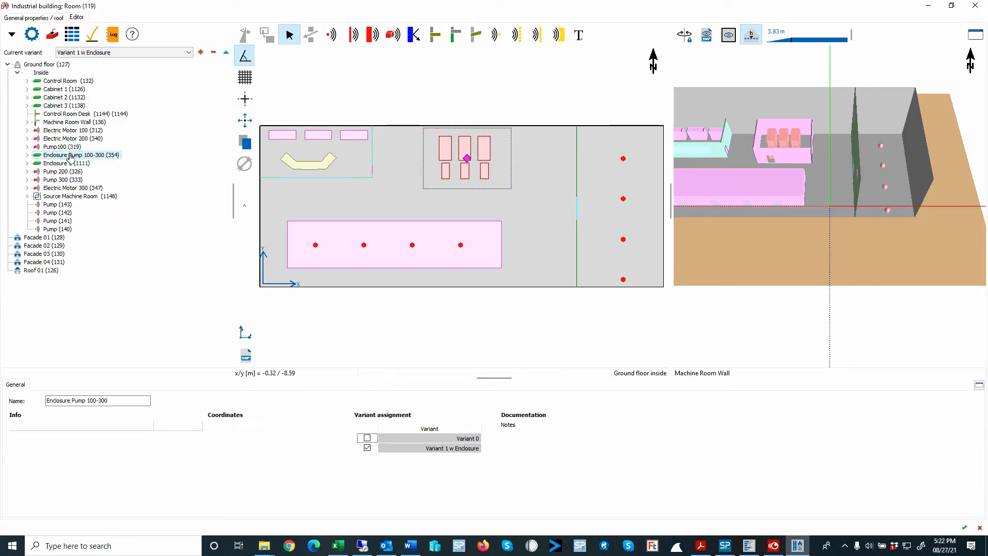
key(ctrl+Down)
key(ctrl+Down)
key(ctrl+Down)
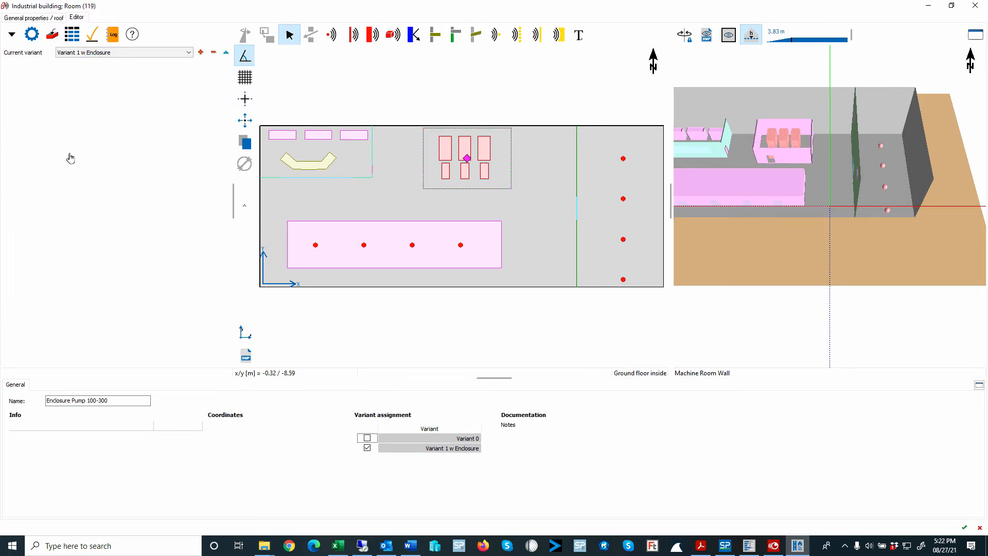
key(ctrl+Down)
Step: Move Enclosure 2 down the object list to between Electric Motor 300 and Enclosure Pump 100-300
click(71, 155)
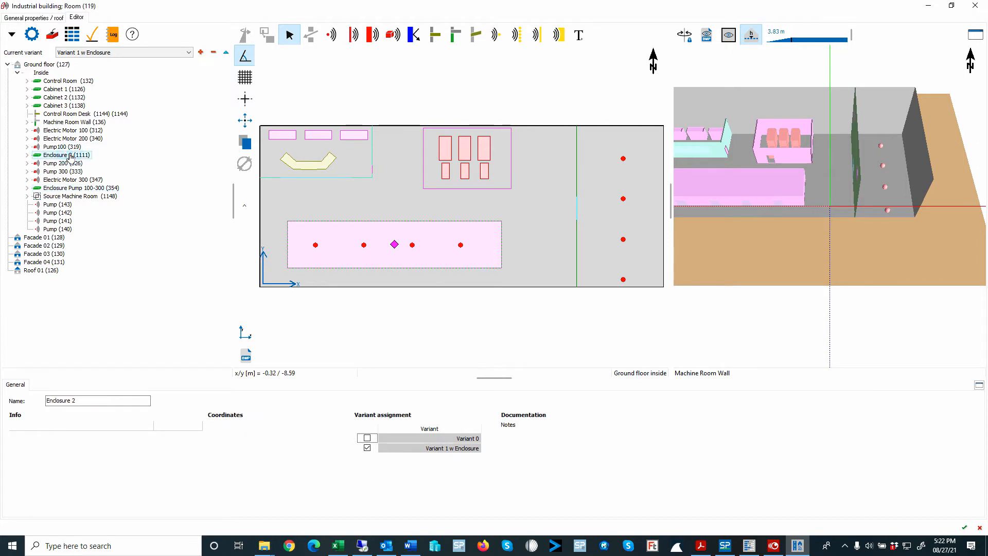
key(ctrl+Down)
key(ctrl+Down)
key(ctrl+Down)
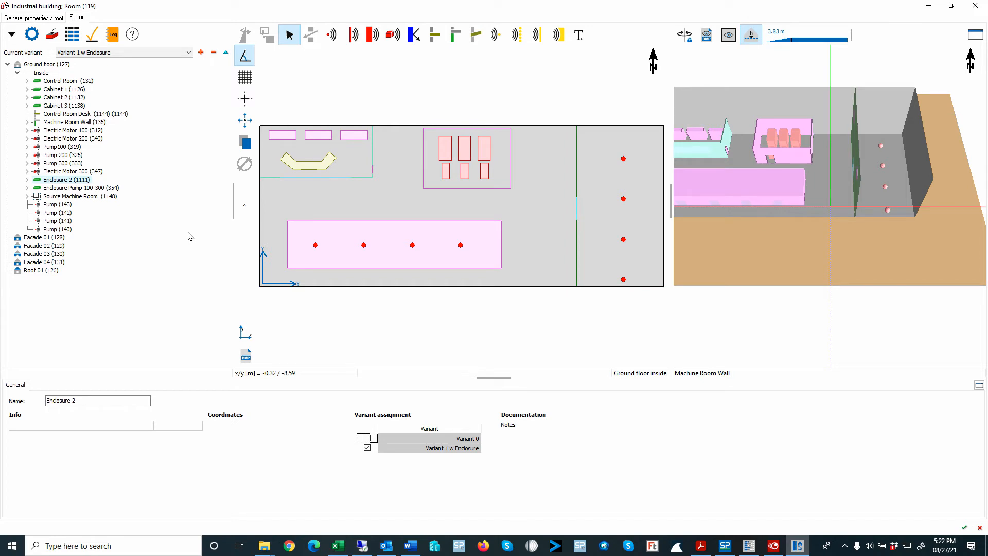
Step: Go through the four ungrouped Pump point sources to see their positions in the floor plan, returning to Pump (143)
click(61, 205)
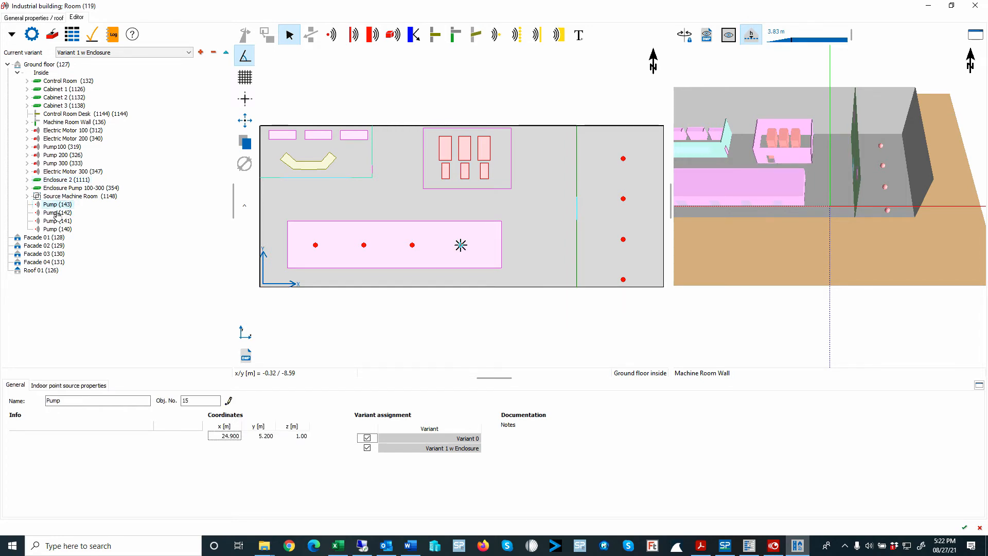
click(56, 212)
click(56, 221)
click(57, 229)
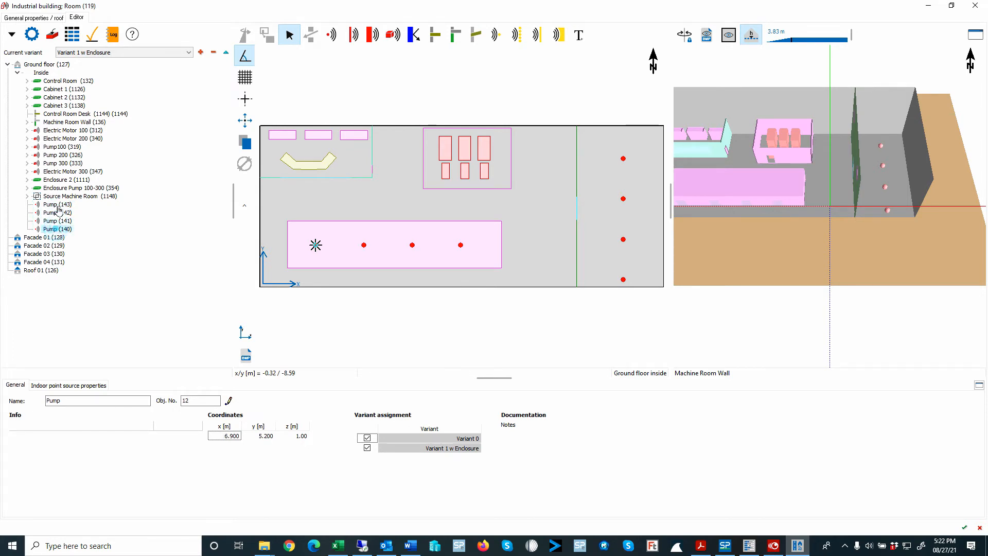
click(61, 205)
ctrl+click(58, 213)
right_click(118, 215)
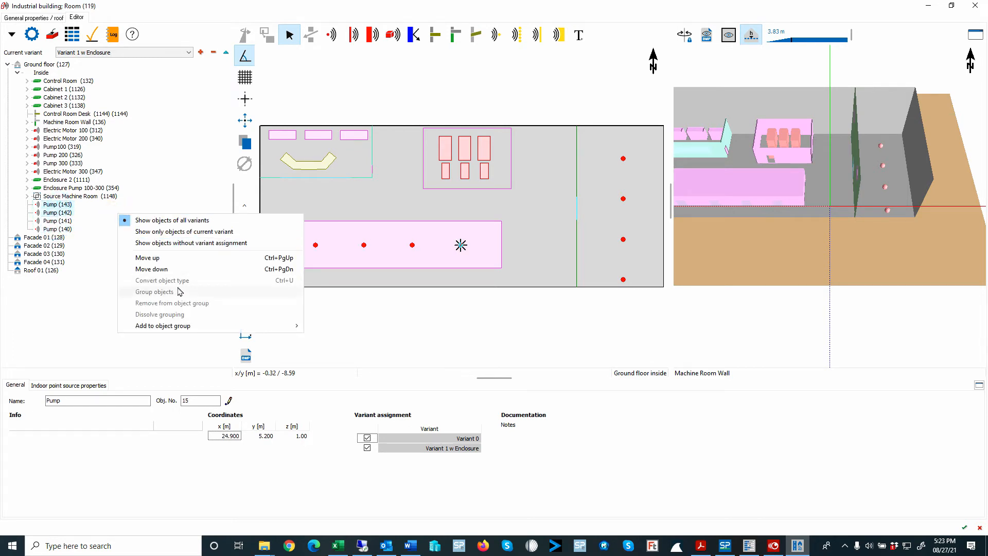
mouse_move(177, 327)
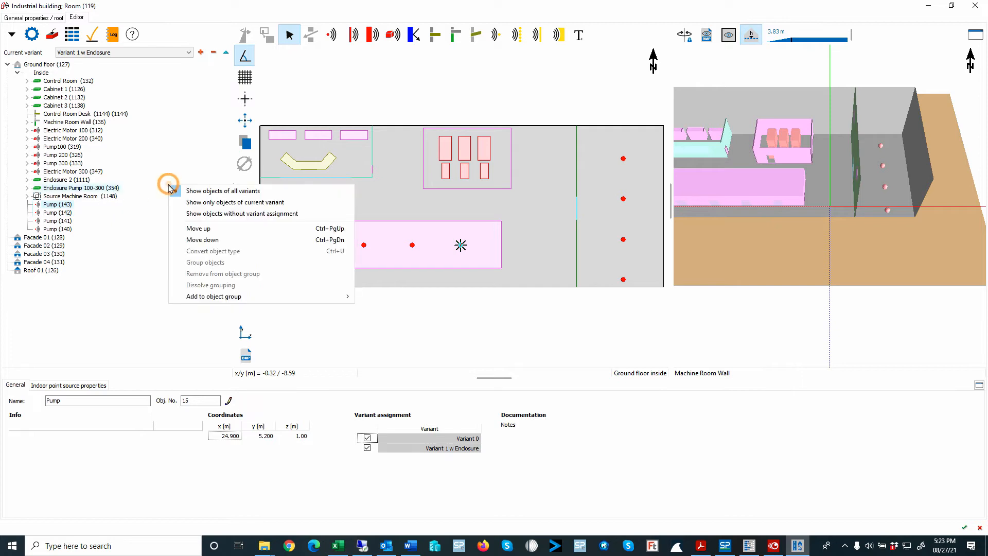
click(153, 171)
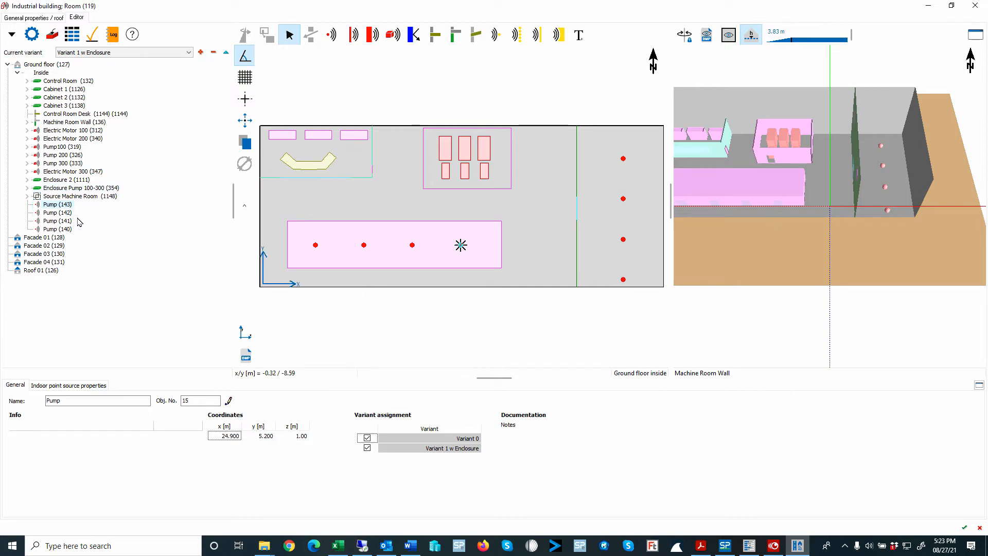
right_click(138, 179)
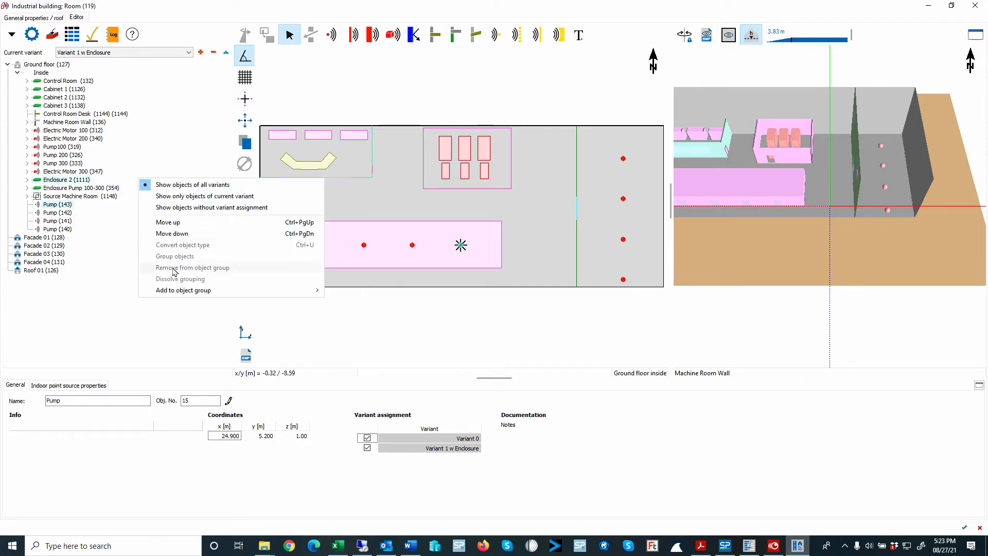
Step: Extend the selection from Pump (143) to Pump (140) and group the four point sources into one object group
shift+click(51, 230)
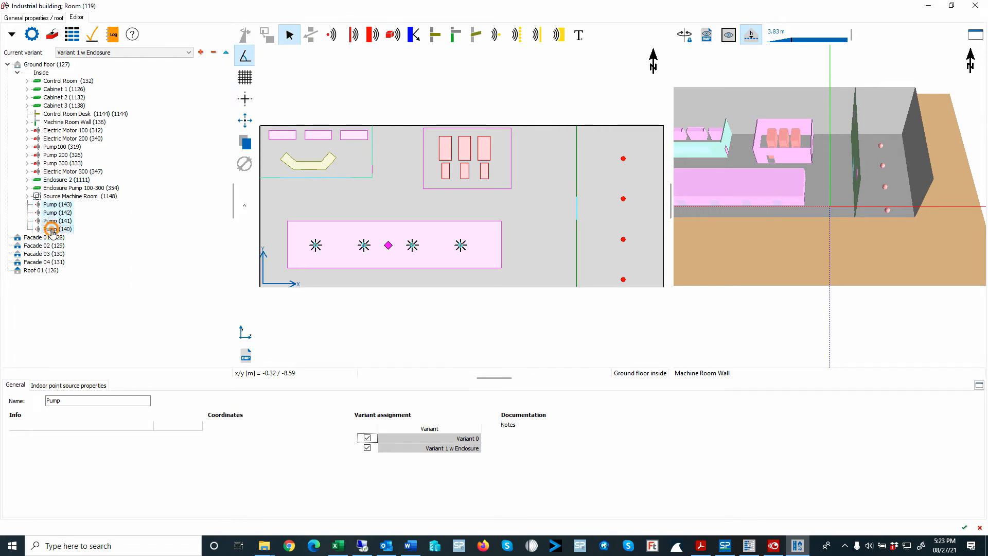
right_click(51, 230)
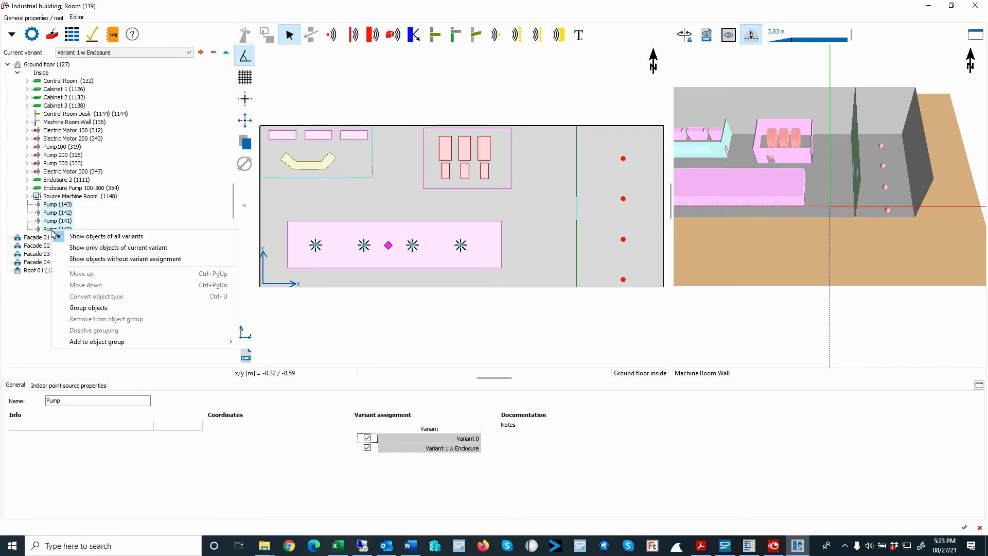
click(94, 309)
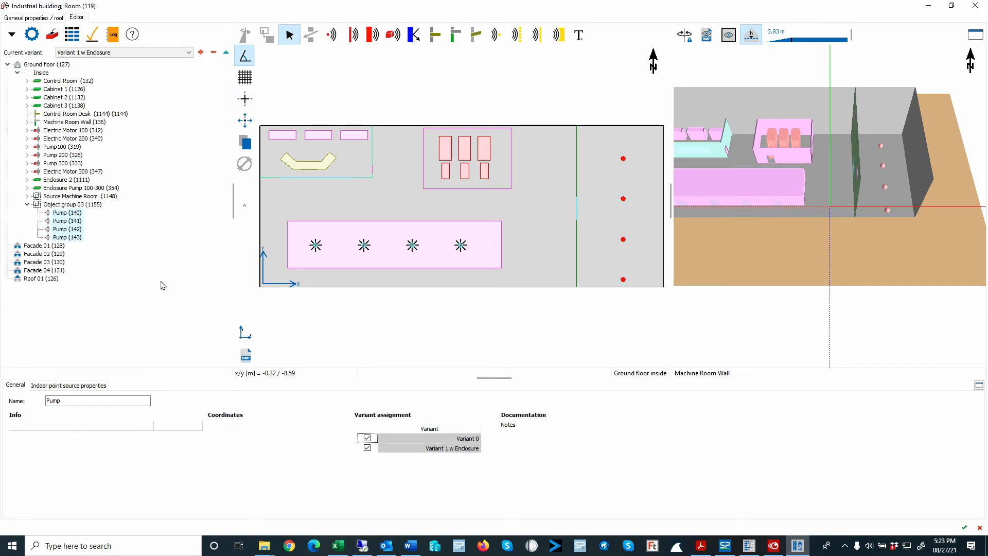
Step: Rename the new pump object group as "Source in big Enclosure" and collapse it in the object list
click(51, 206)
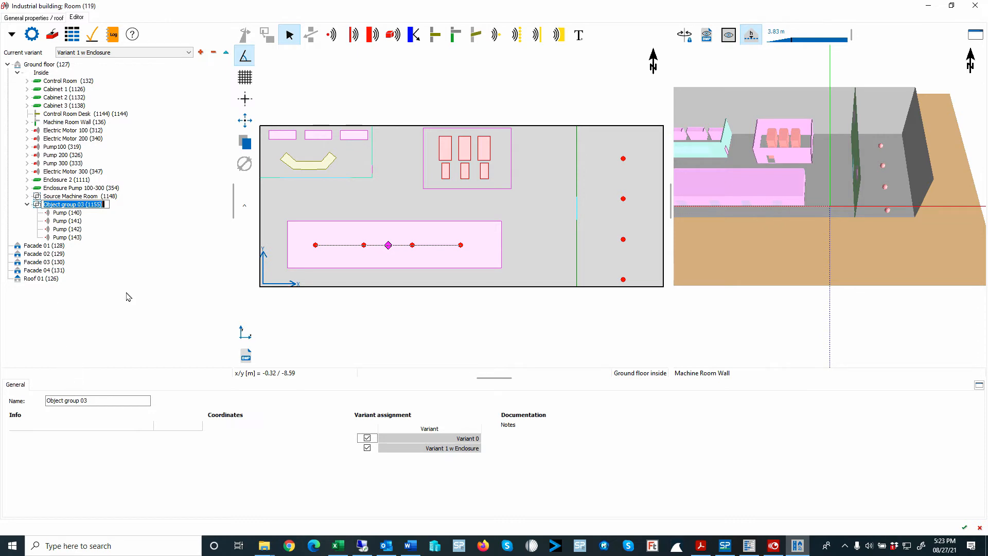
text(Sour)
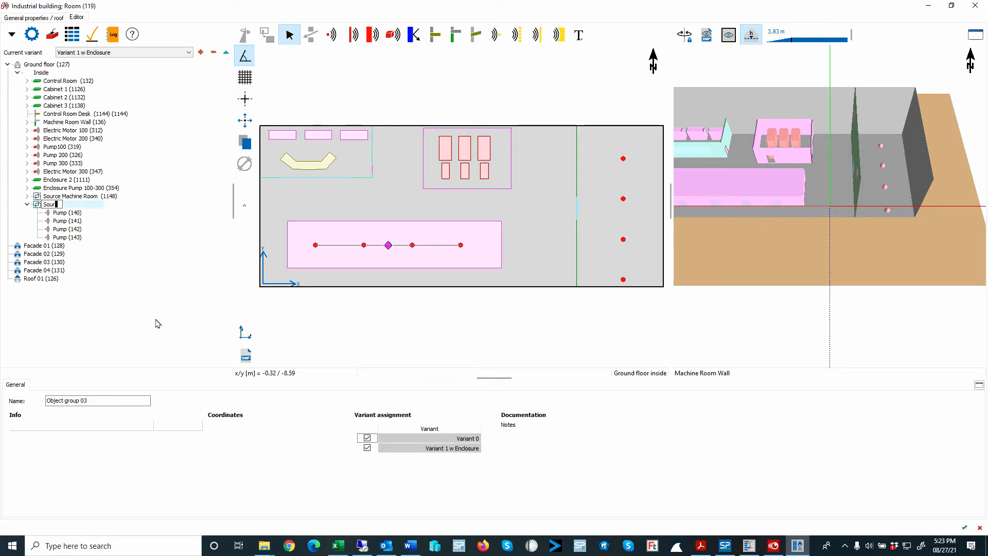
text(ce in En)
text(big Enclosu)
text(re)
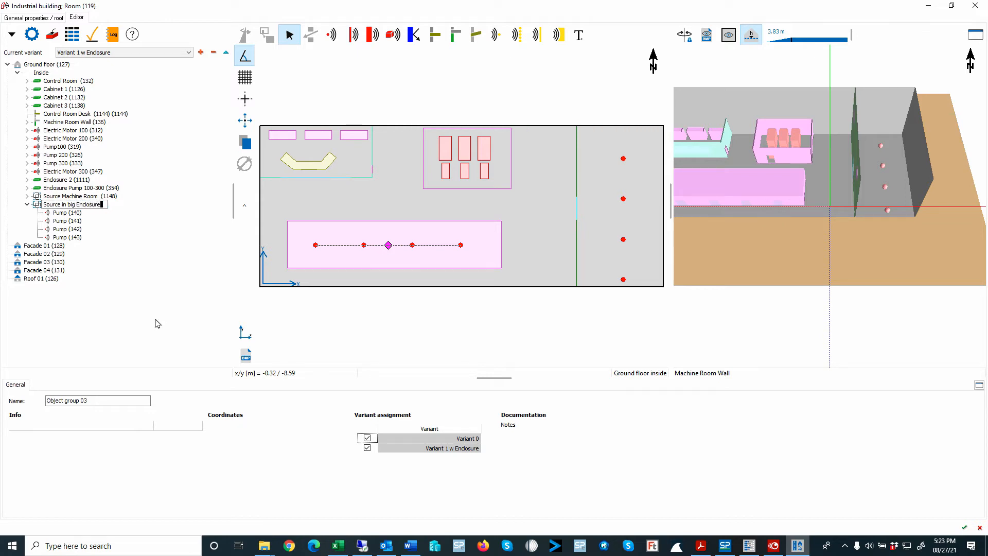
key(Return)
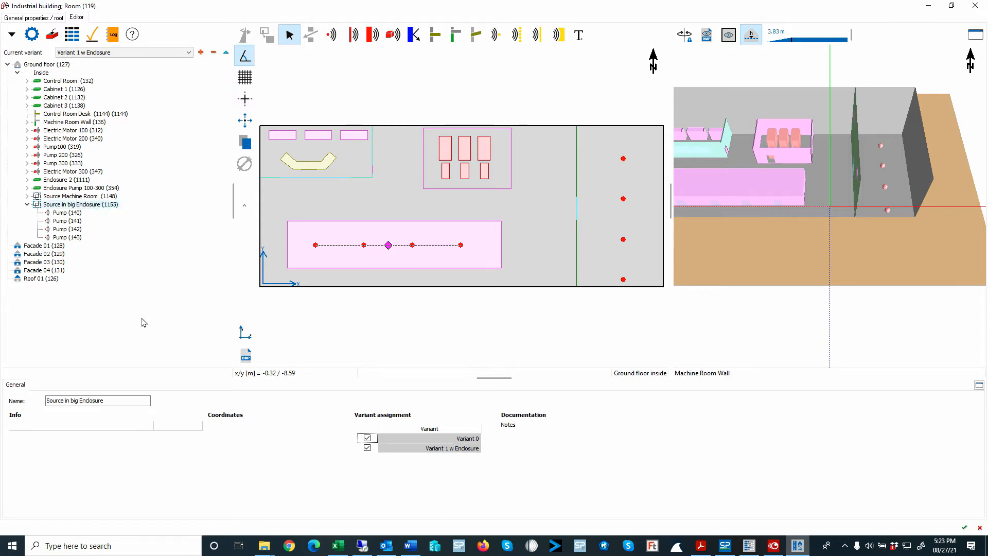
click(27, 205)
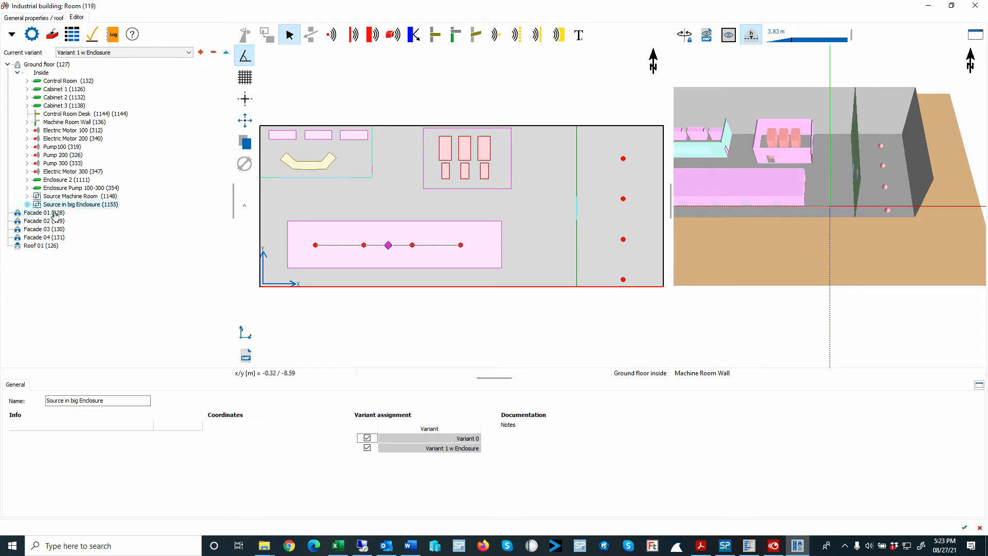
Step: Check the pumps grouped under Source Machine Room, collapse that group and select the Source in big Enclosure group
click(27, 196)
click(83, 196)
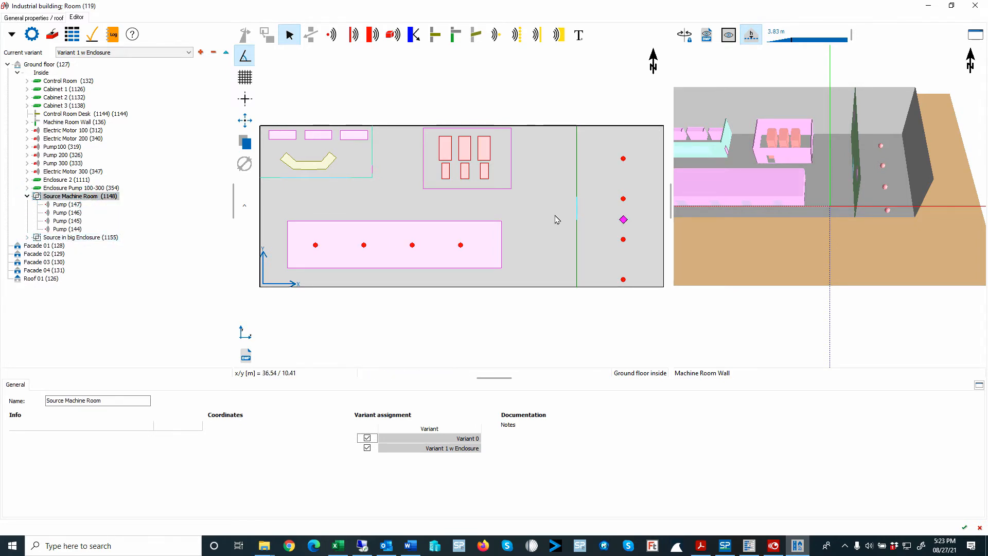
click(28, 196)
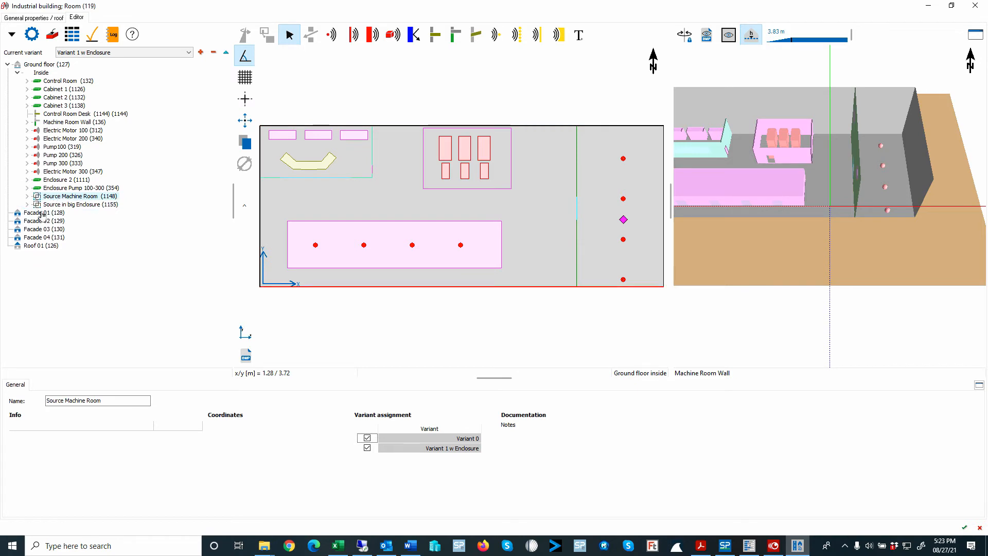
click(56, 204)
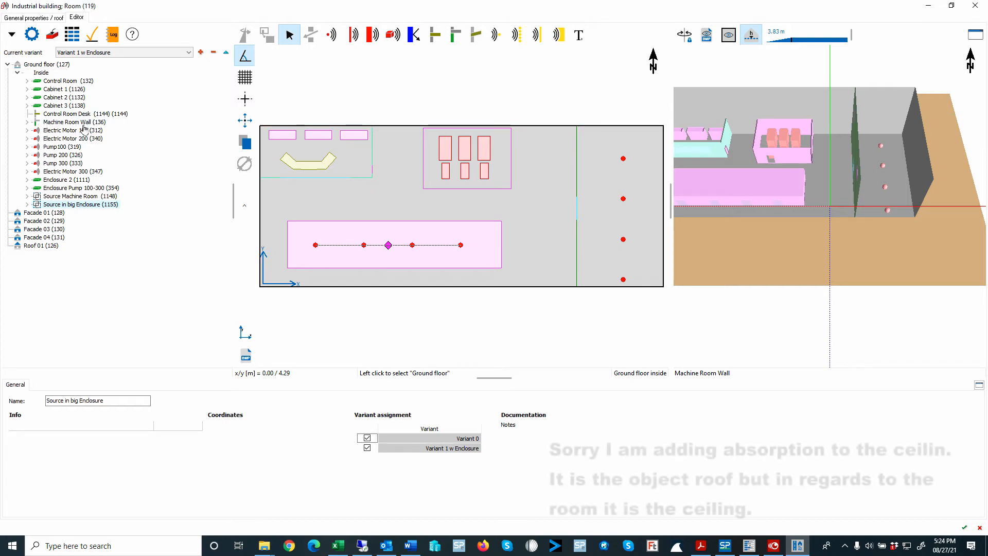
Step: Select Roof 01, start the Absorptive area tool and orient the 3D view to show the whole building interior
click(41, 246)
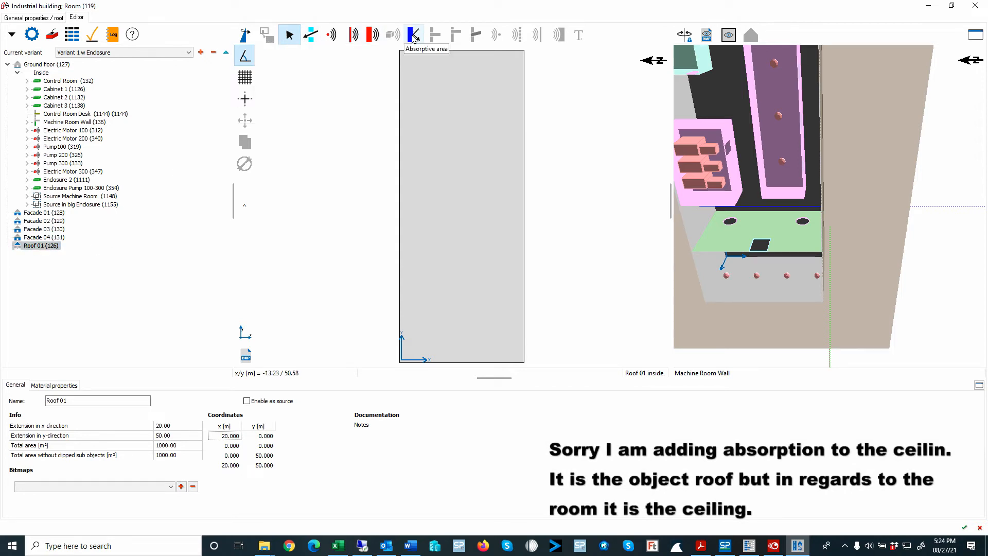
click(413, 36)
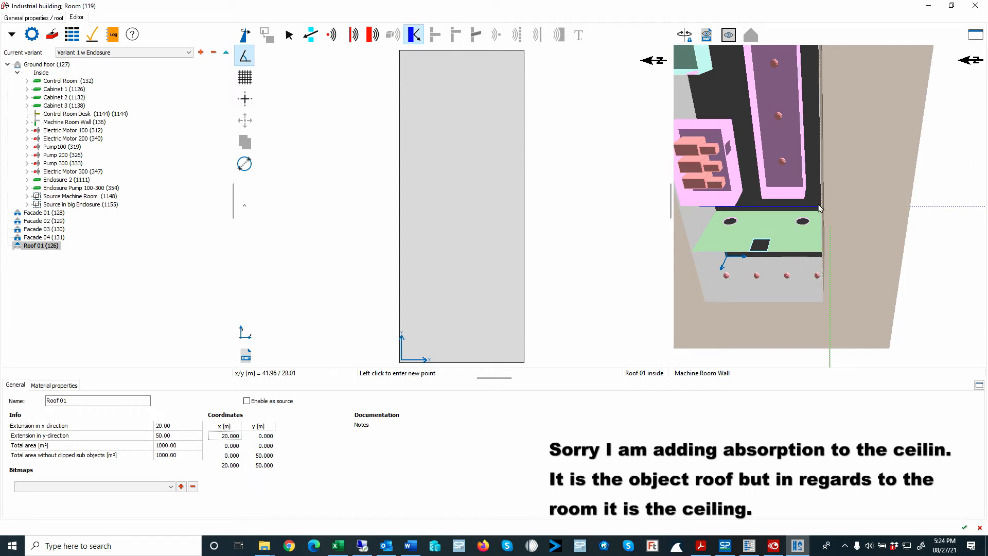
scroll(875, 168, up, 2)
scroll(856, 162, down, 3)
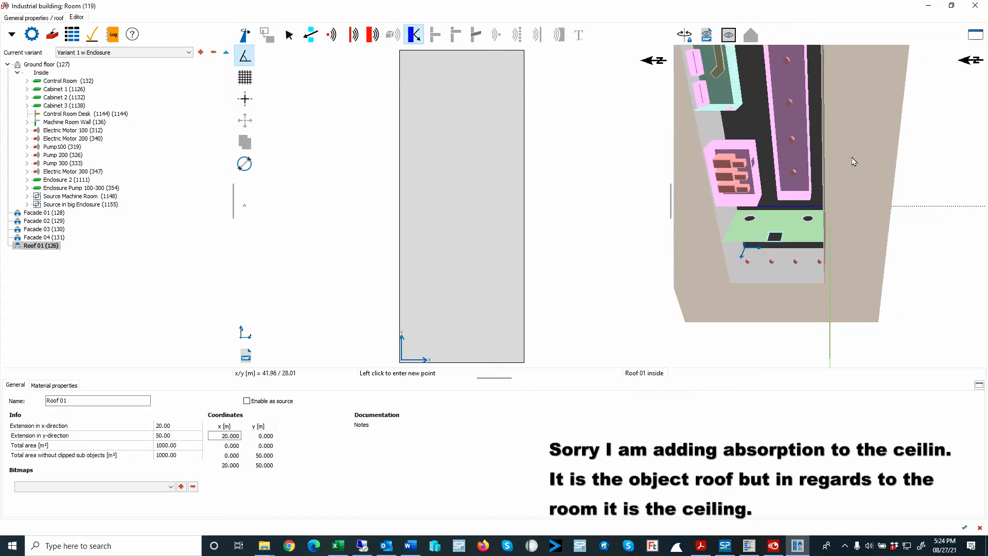
scroll(852, 158, down, 3)
drag(852, 158, 853, 154)
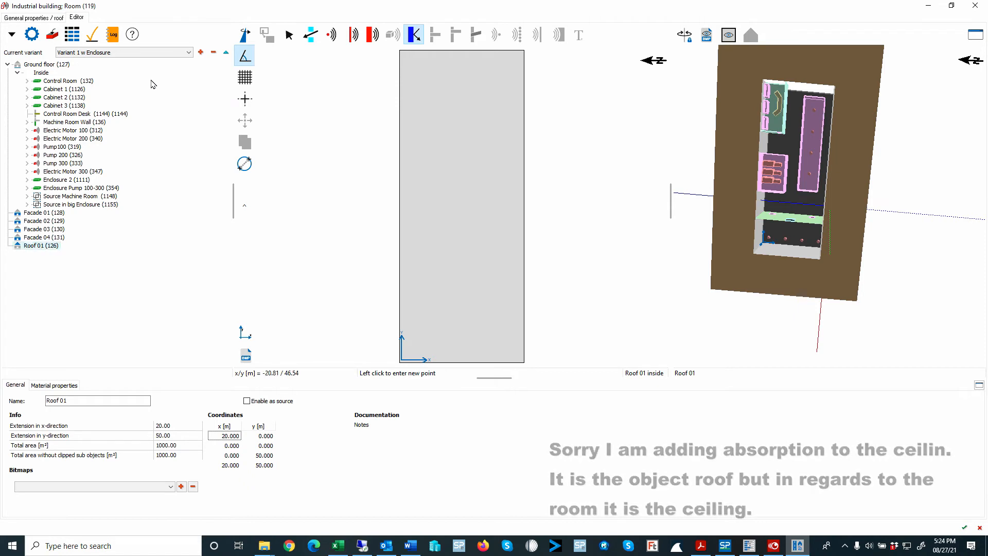
Step: Create a new variant named "Variant 2 Absorptive Ceiling 50%" based on Variant 1 w Enclosure
click(201, 53)
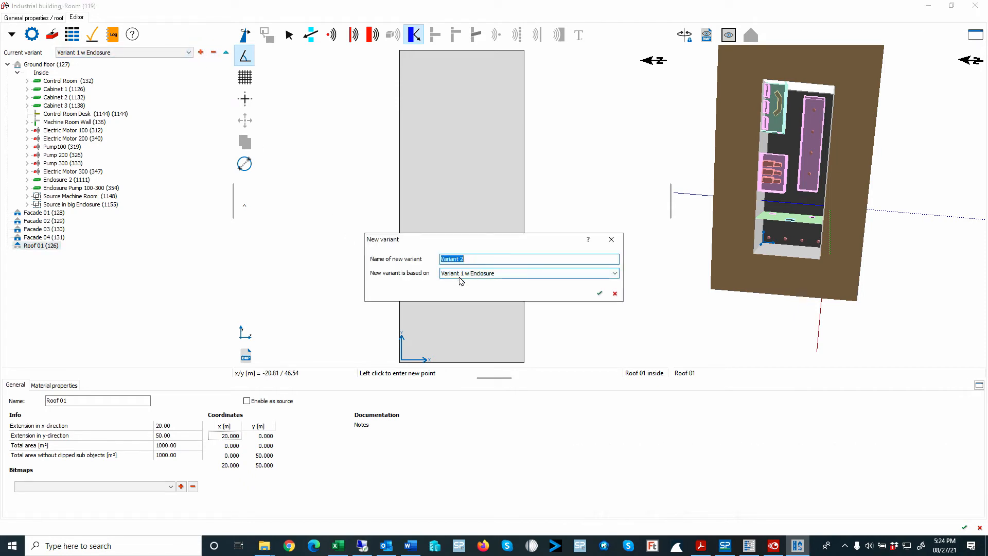
click(486, 259)
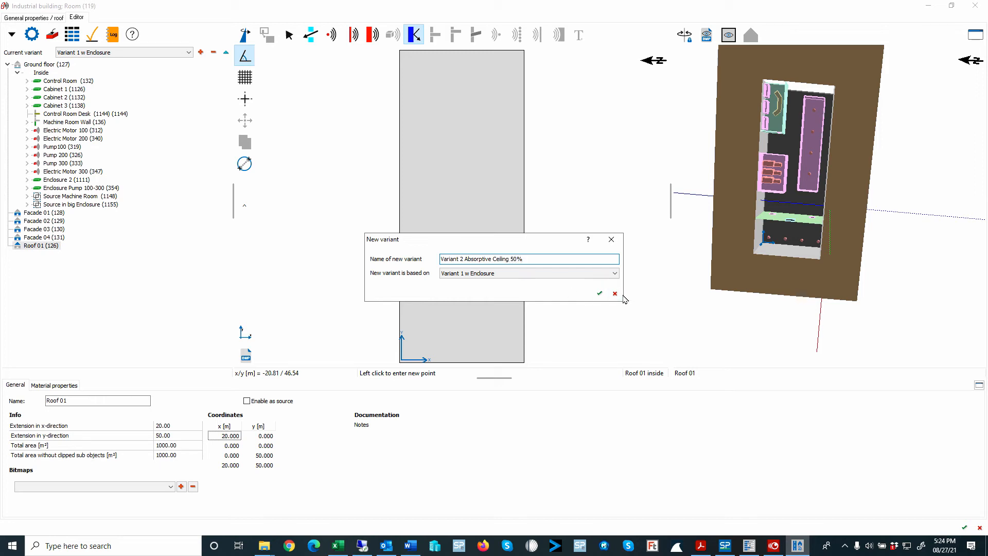
click(599, 292)
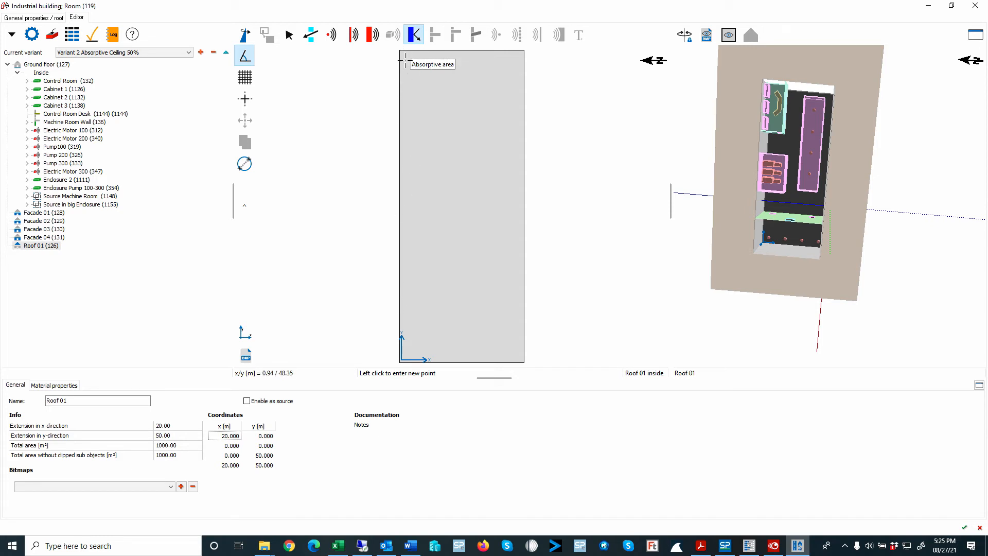
Step: Draw a rectangular absorptive area about 19.1 m by 38.5 m on Roof 01, leaving the low-y end uncovered, and inspect it in 3D
click(401, 52)
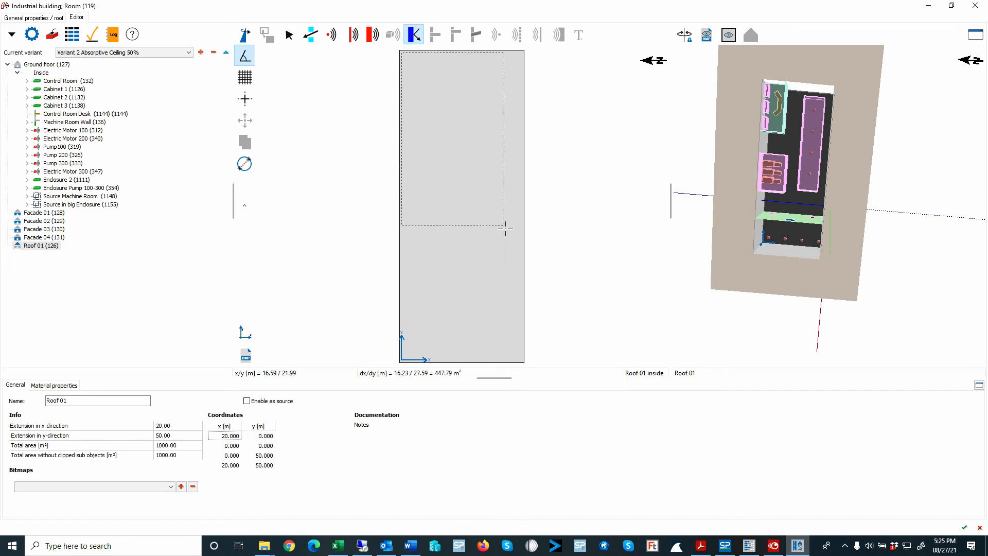
click(521, 292)
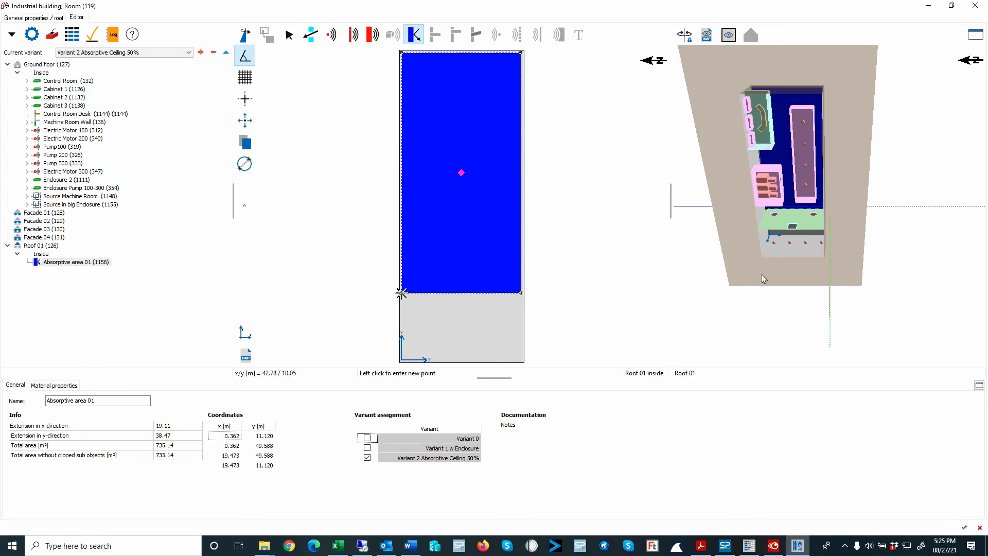
mouse_move(782, 265)
mouse_down()
mouse_move(783, 226)
mouse_move(782, 252)
mouse_up()
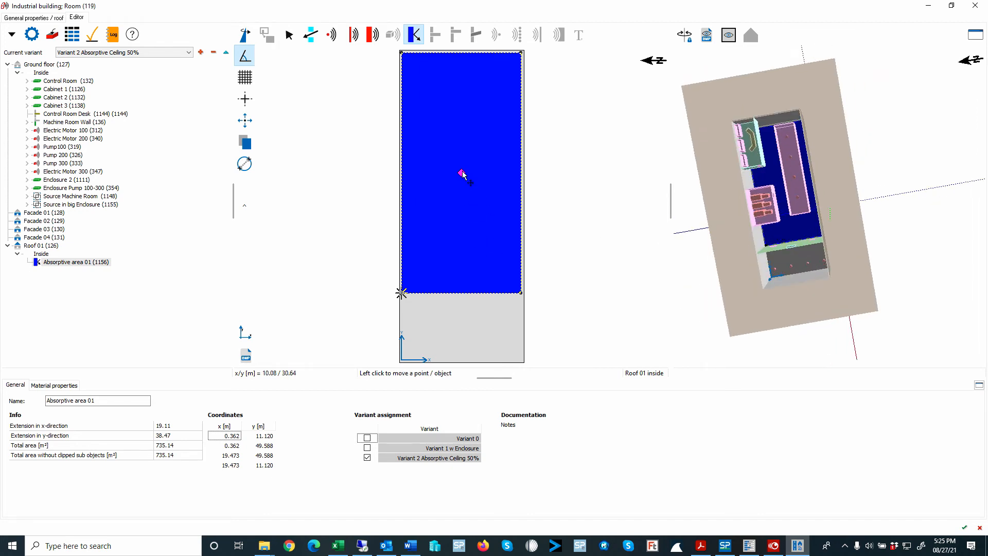
Step: Set the absorption spectrum of the absorptive area on Roof 01 to Acoustic ceiling tiles
click(72, 262)
click(53, 385)
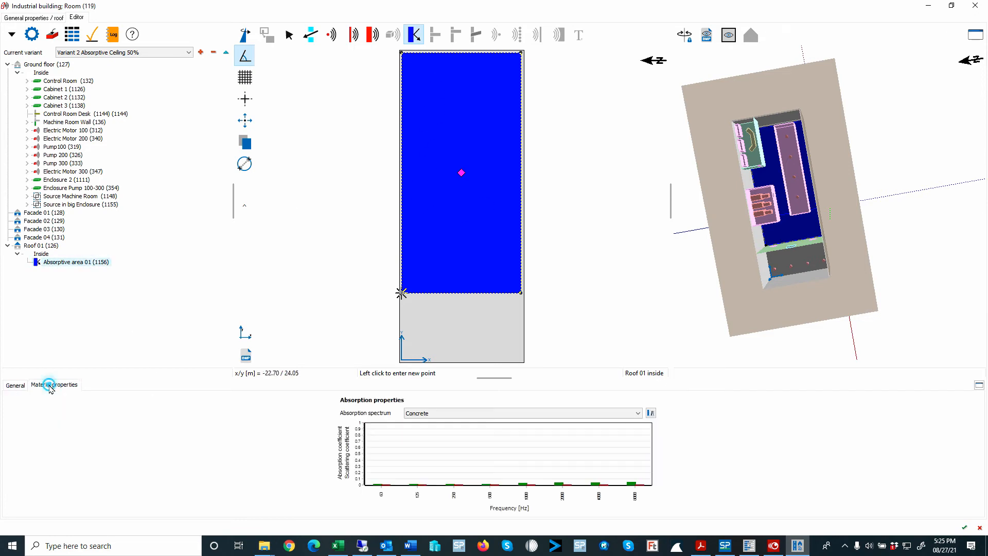
click(405, 413)
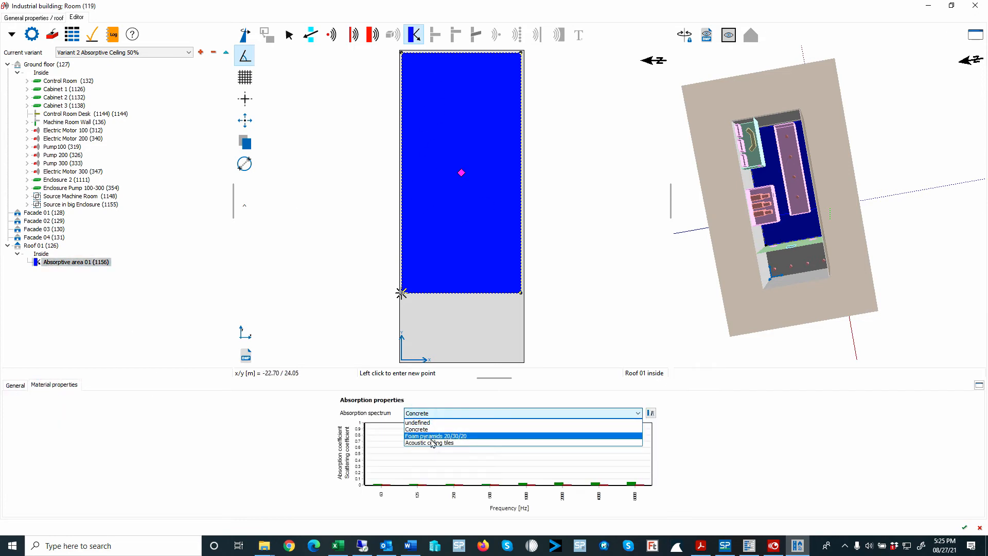
click(437, 446)
click(437, 412)
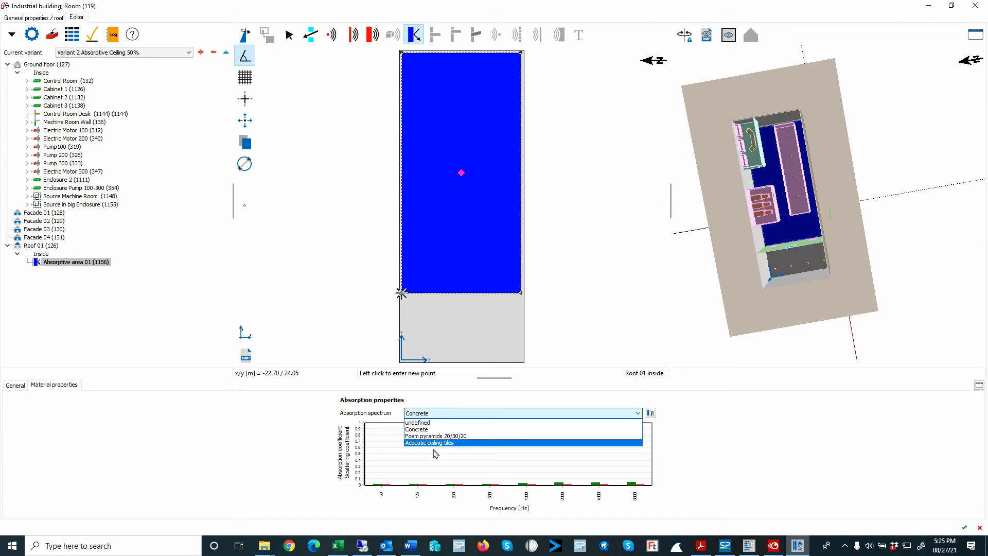
click(434, 445)
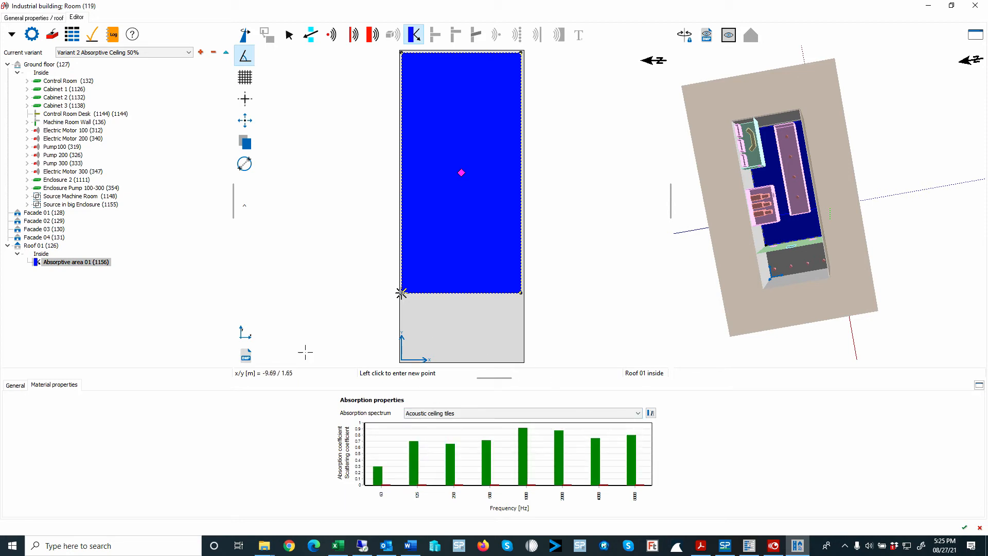
Step: Rename the absorptive area on Roof 01 as "Absorptive Treatment Ceiling"
click(15, 385)
drag(114, 400, 5, 397)
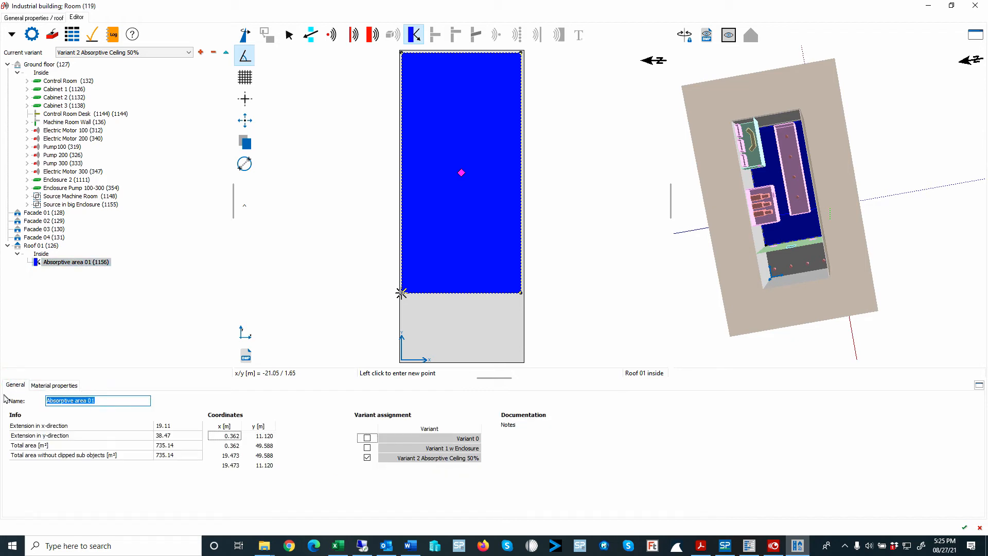
text(Absorptive Treatment Ceiling)
key(Return)
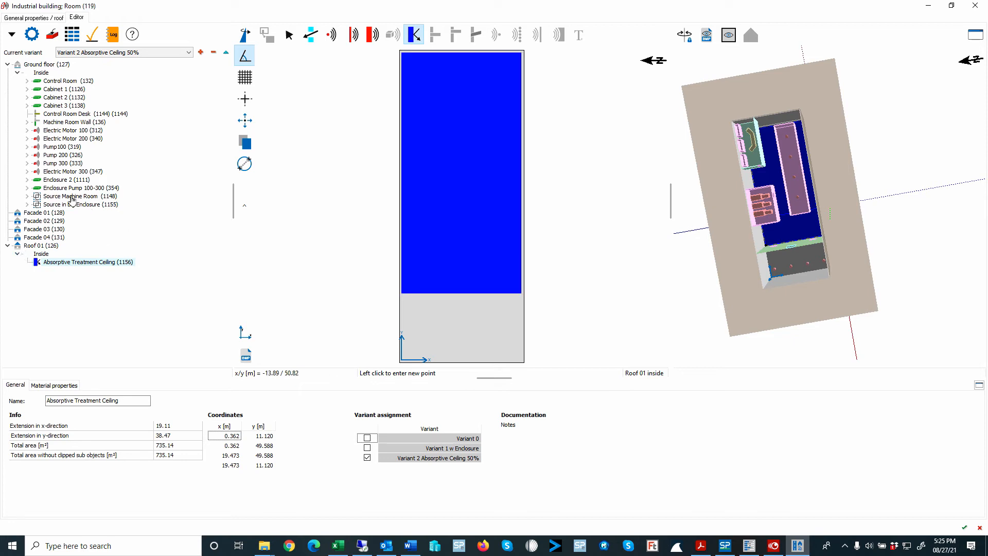
Step: Draw a rectangular absorptive area about 6.4 m by 4.7 m on the right side of Machine Room Wall, on the low-x side of the door
click(73, 123)
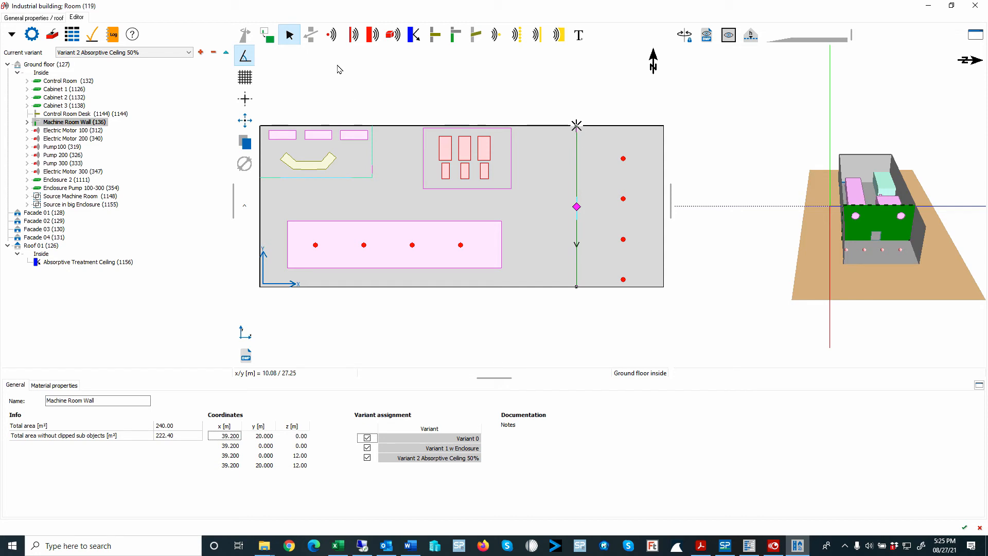
click(267, 34)
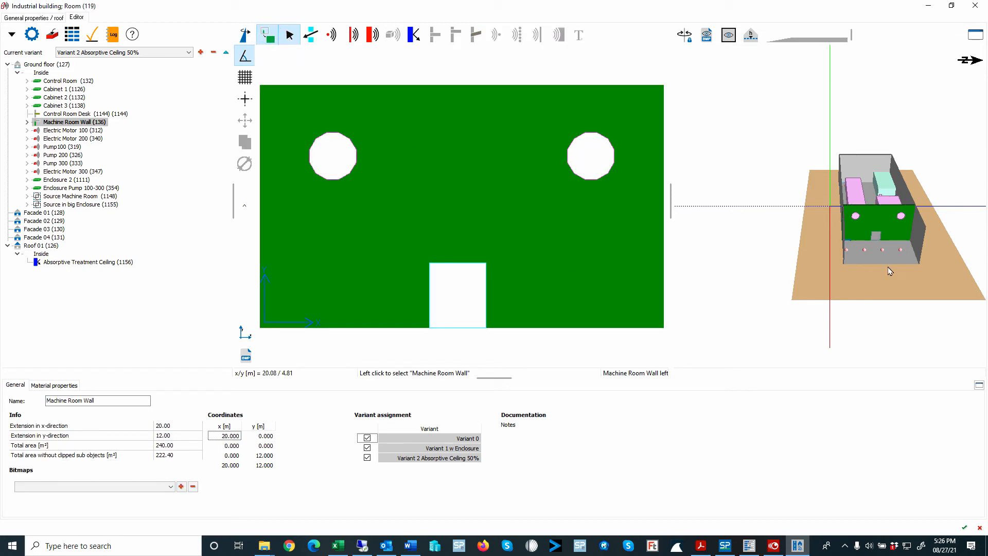
click(246, 35)
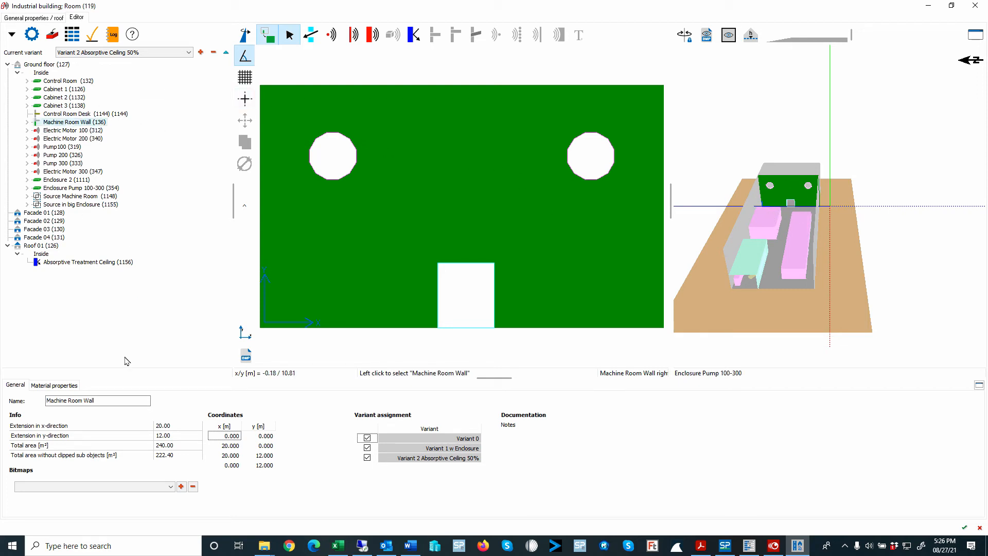
click(412, 37)
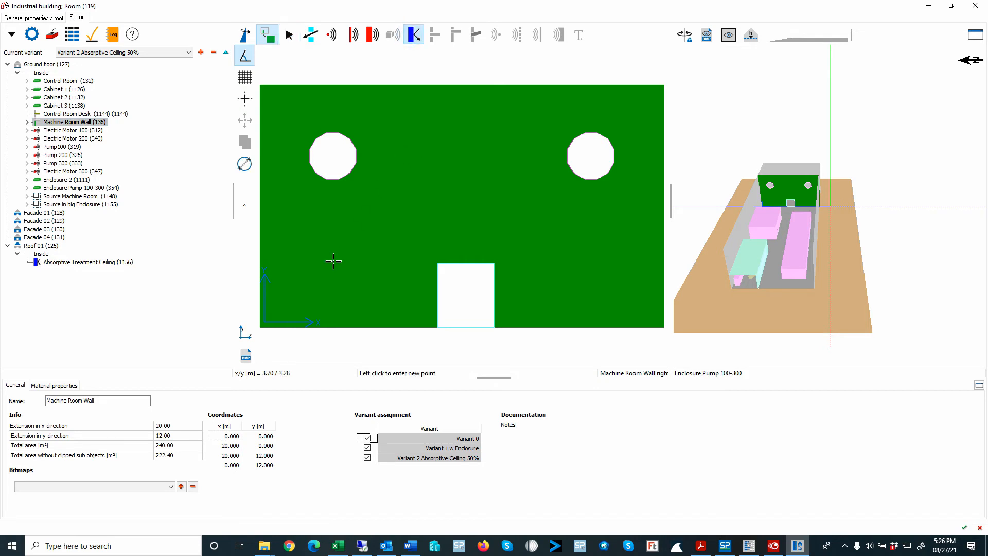
click(275, 197)
click(404, 292)
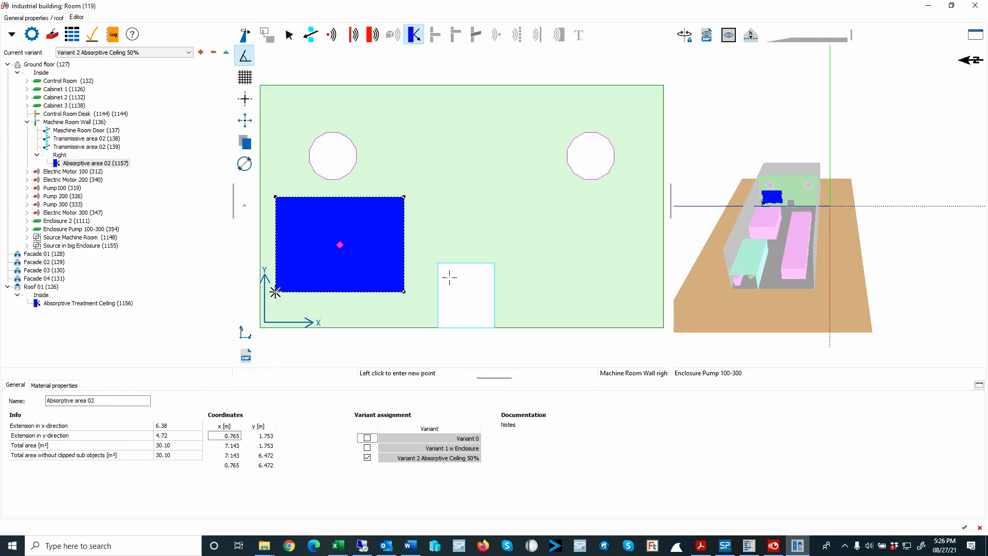
Step: Set the absorption spectrum of the new wall area to Acoustic ceiling tiles
click(54, 385)
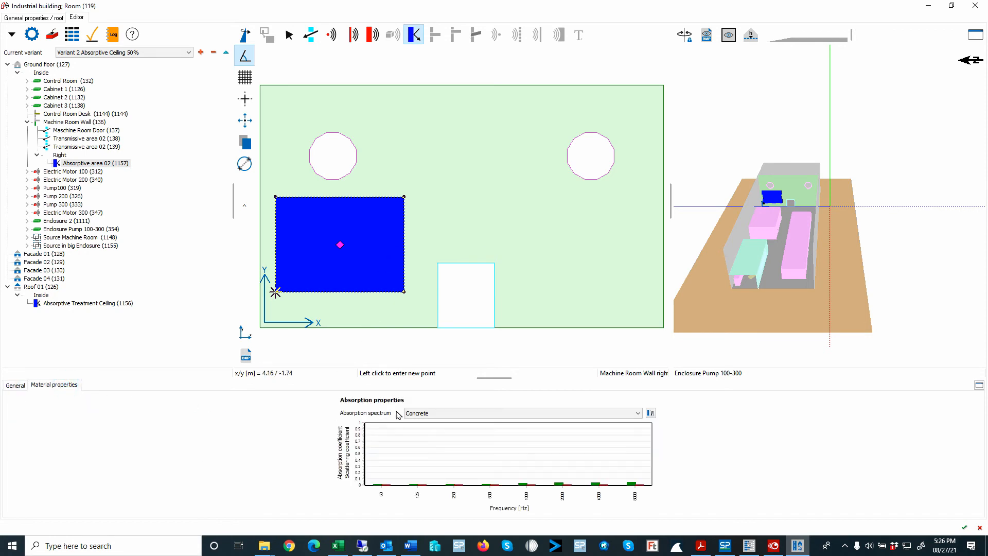
click(430, 413)
click(441, 443)
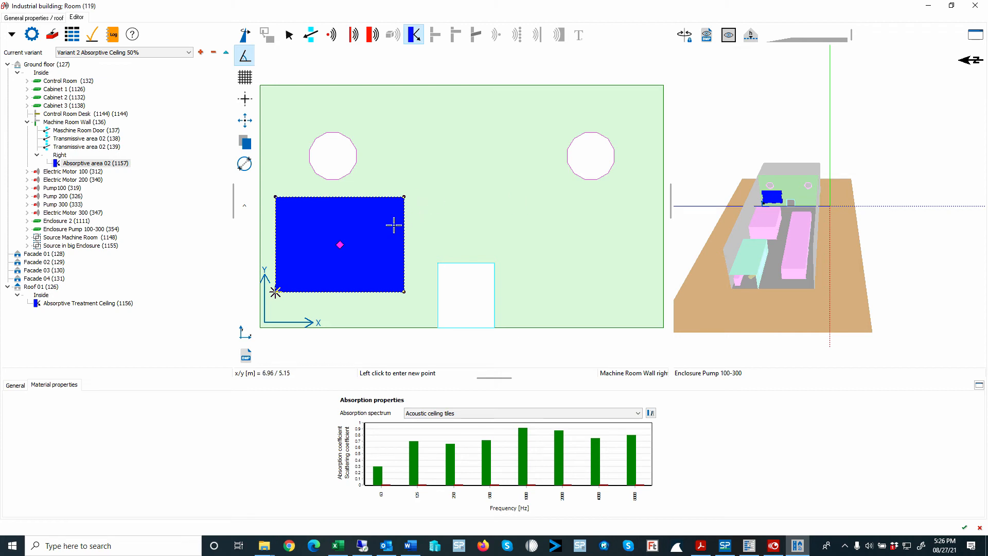
Step: Duplicate the wall's absorptive area once at 5 m in x-direction and move the copy beyond the door, starting at about x 12.9 m
click(267, 202)
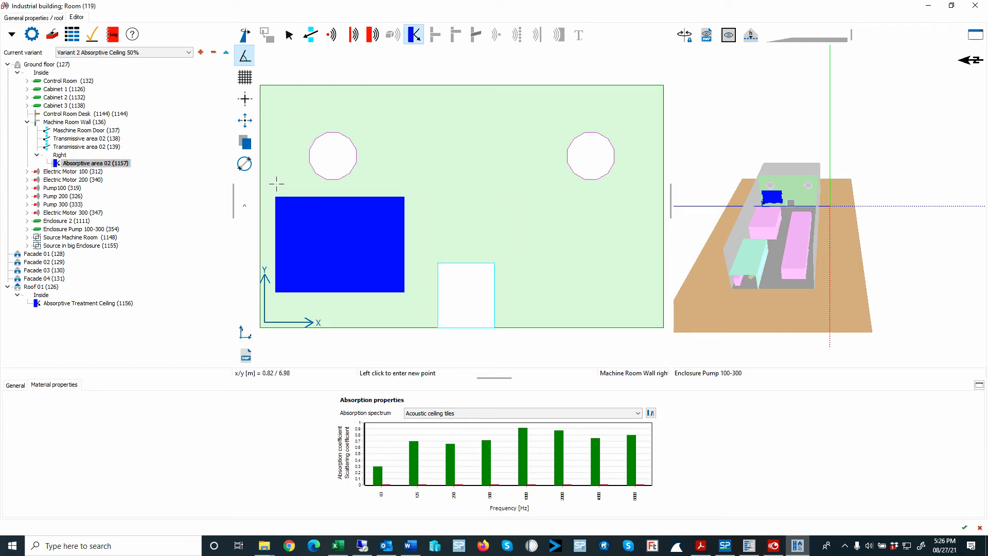
key(F2)
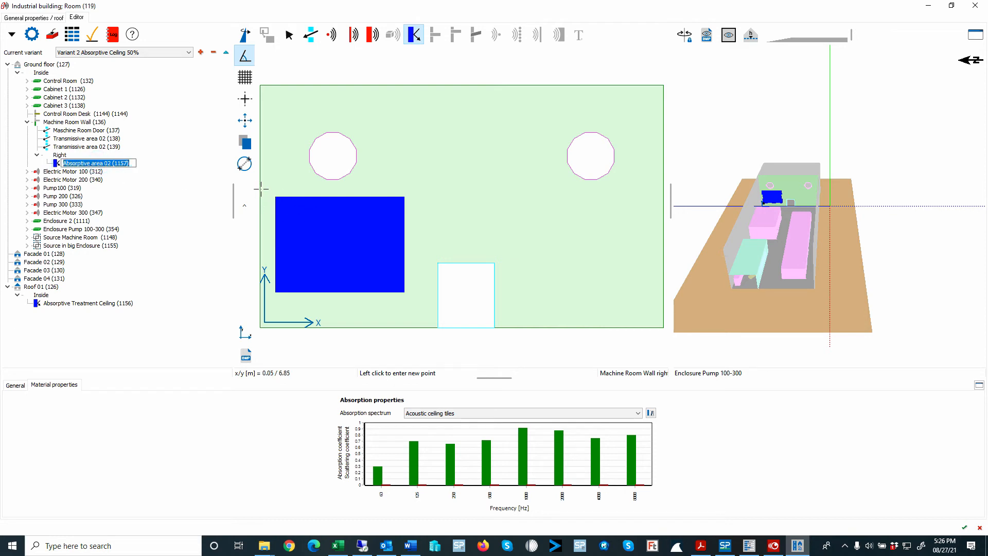
click(247, 142)
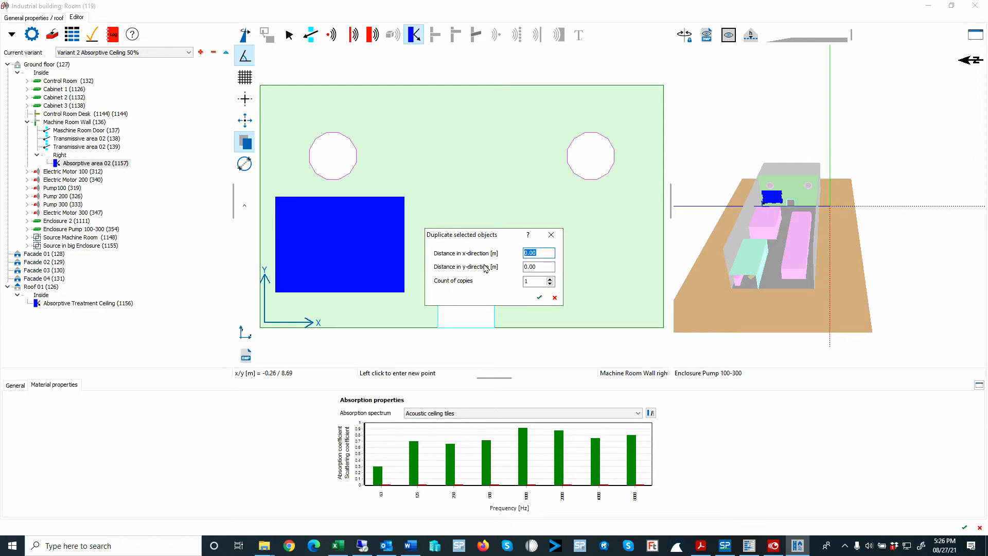
text(5)
click(540, 297)
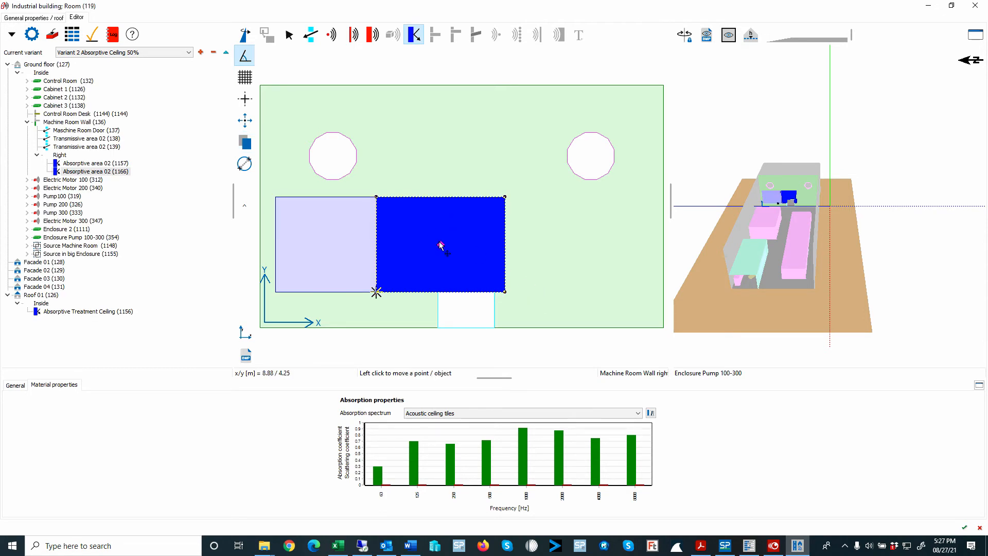
drag(440, 246, 585, 244)
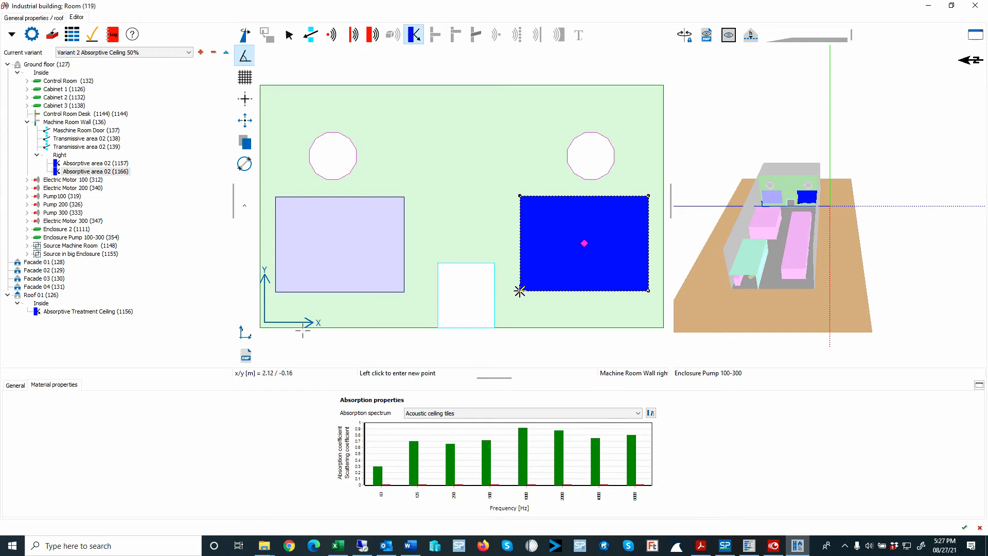
Step: Check the copy's variant assignment and rename the original absorptive area on Machine Room Wall as "Wall Treatment 1"
click(14, 385)
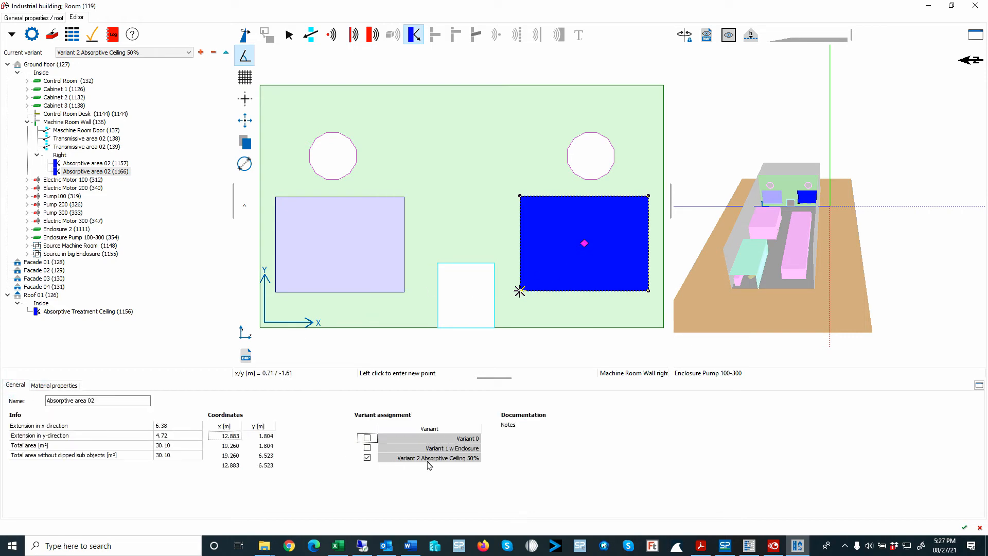
click(95, 163)
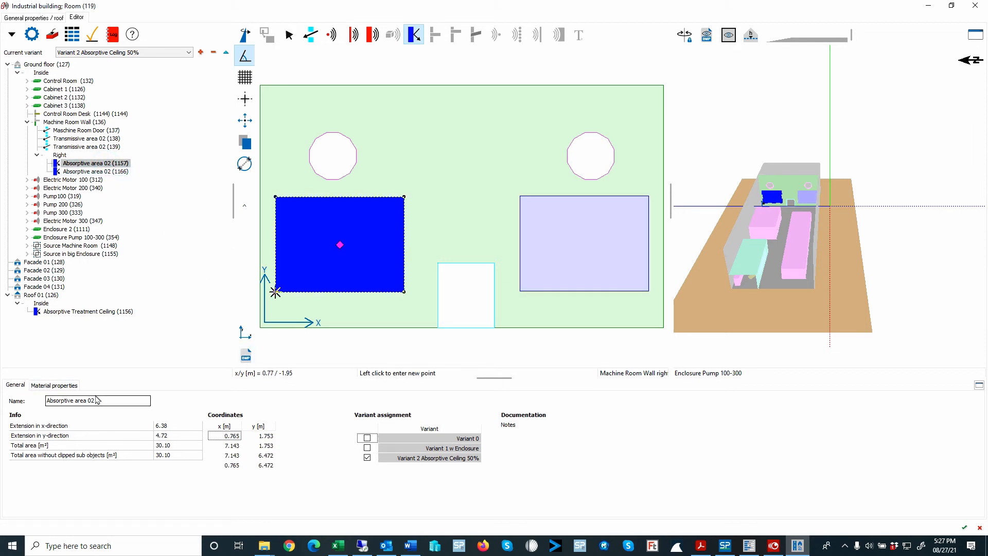
drag(104, 400, 2, 405)
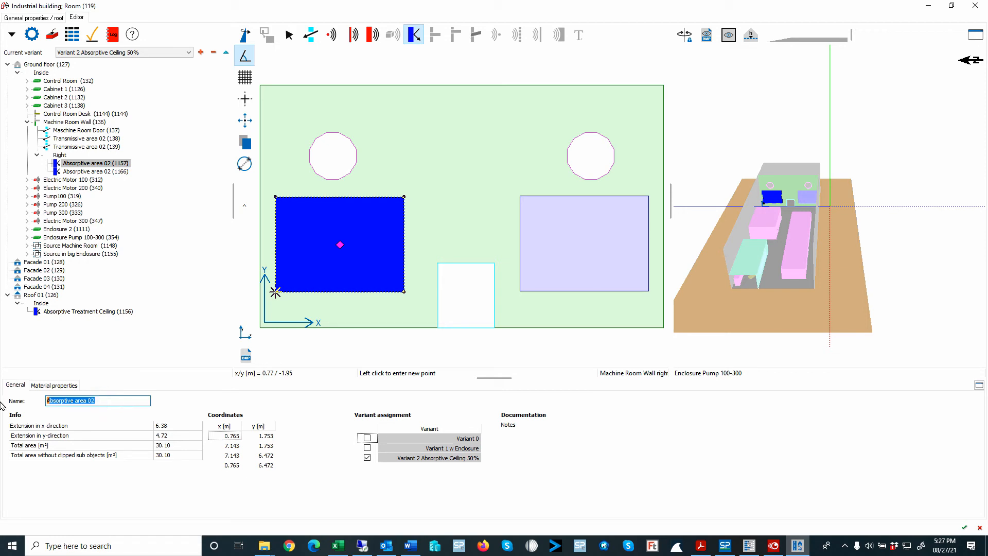
text(Wall Treatem)
key(BackSpace)
key(BackSpace)
text(me)
key(Return)
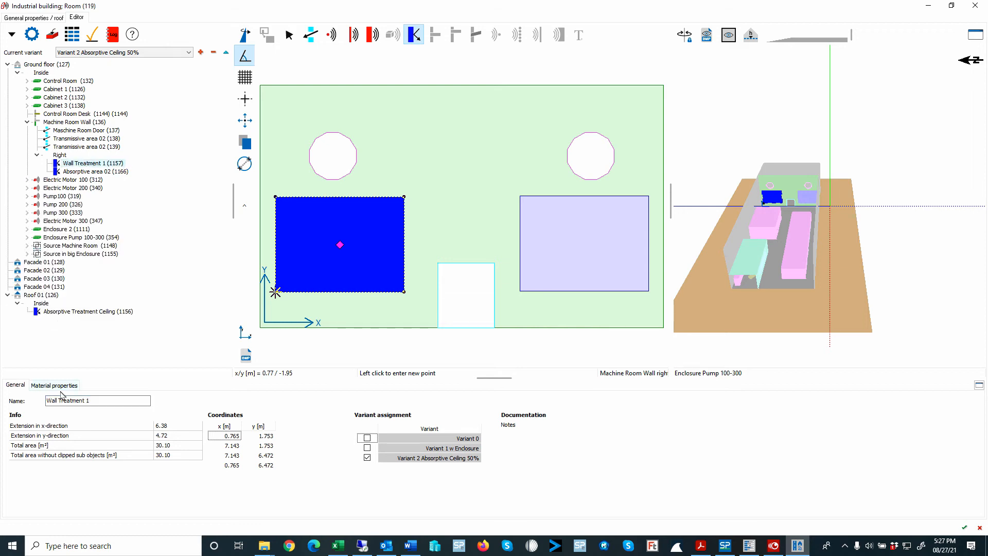
Step: Rename the duplicated absorptive area on Machine Room Wall as "Wall Treatment 2"
click(95, 402)
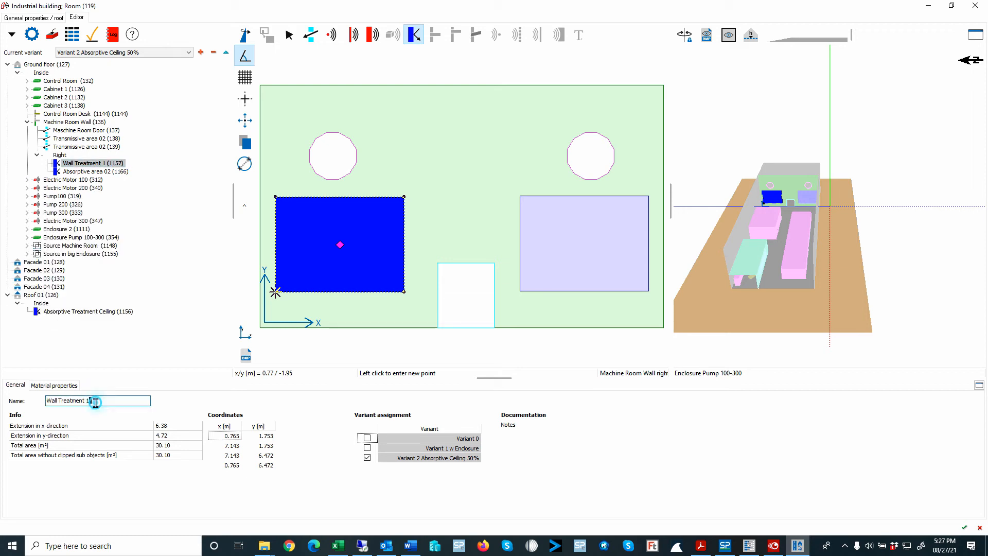
click(95, 172)
triple_click(101, 401)
key(BackSpace)
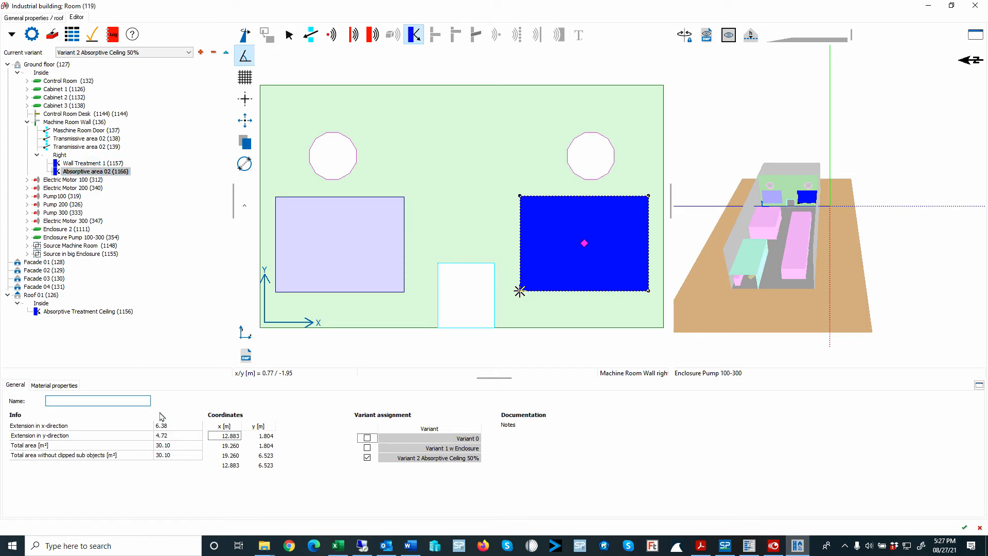
text(Wall Treatment 2)
key(Return)
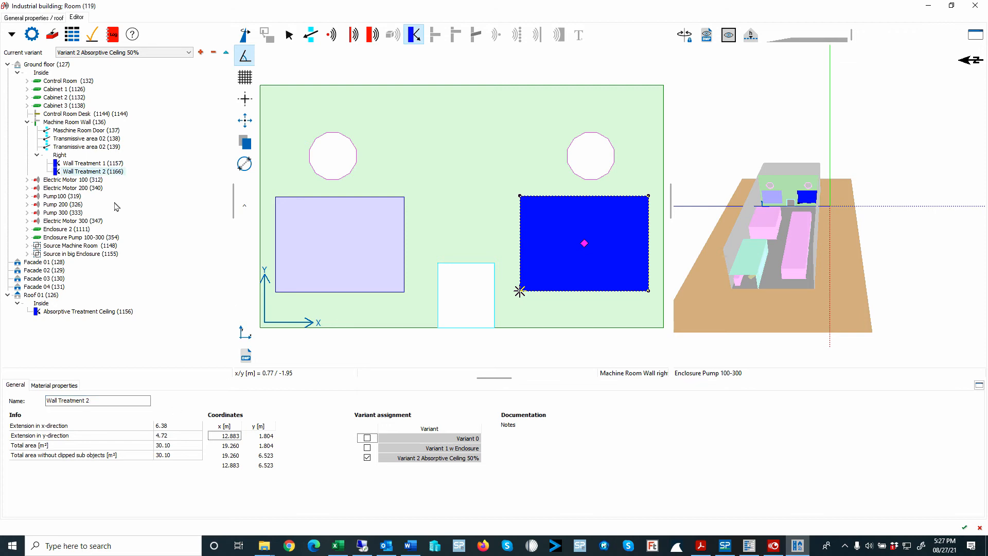
Step: Collapse Machine Room Wall in the object tree and review the variant display and grouping options
click(40, 163)
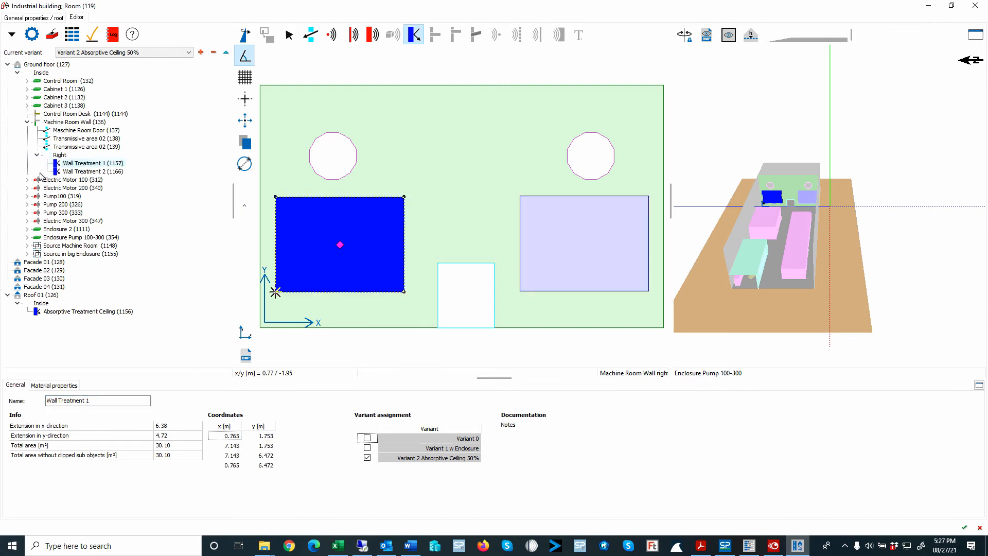
click(26, 121)
right_click(153, 143)
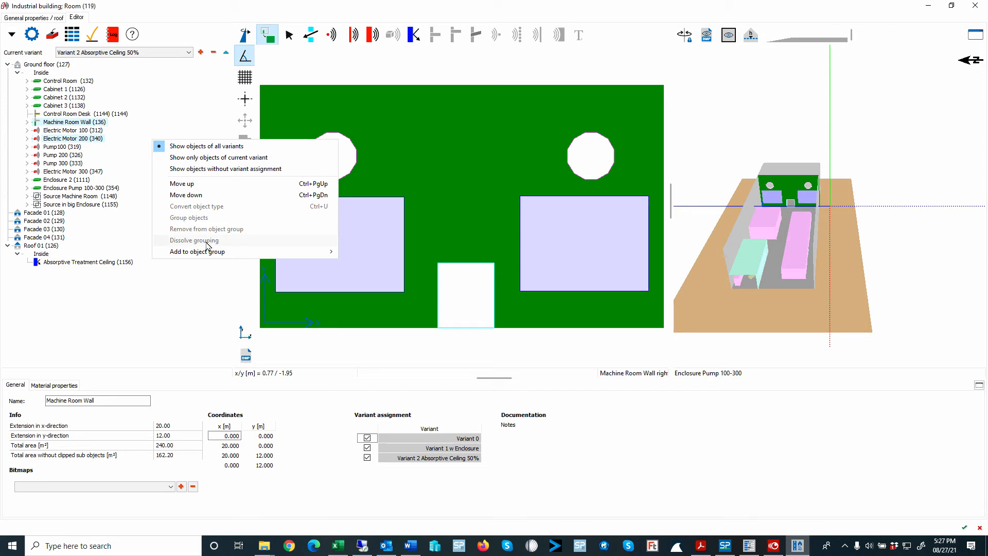
mouse_move(206, 254)
click(602, 15)
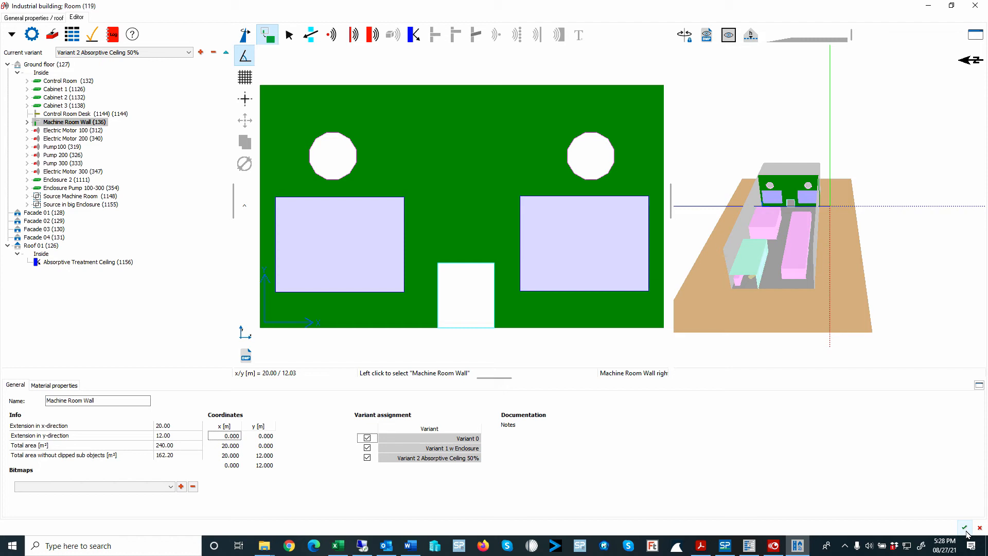
Step: Run the preflight data check for the Sound Particle Diffraction Model, read the logbook and close it
click(966, 531)
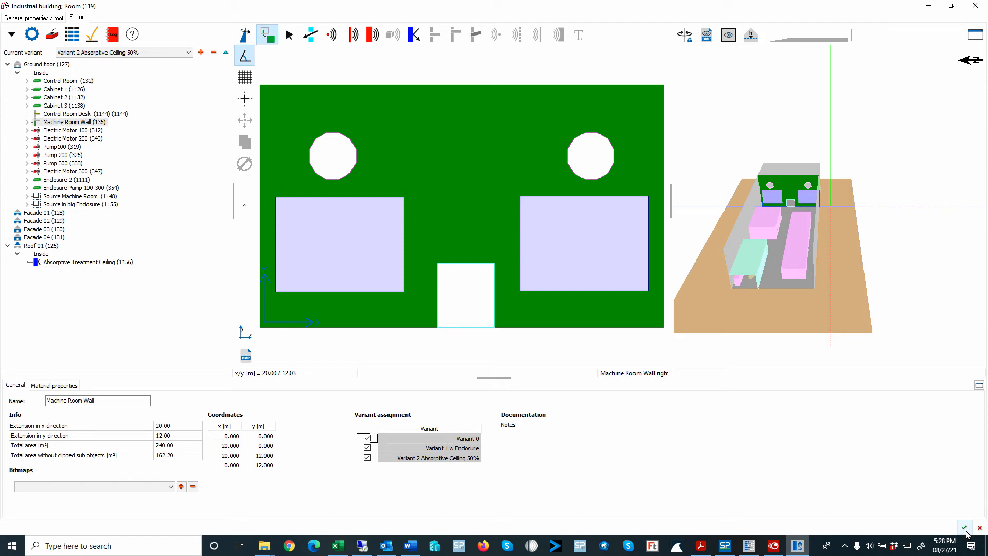
click(93, 34)
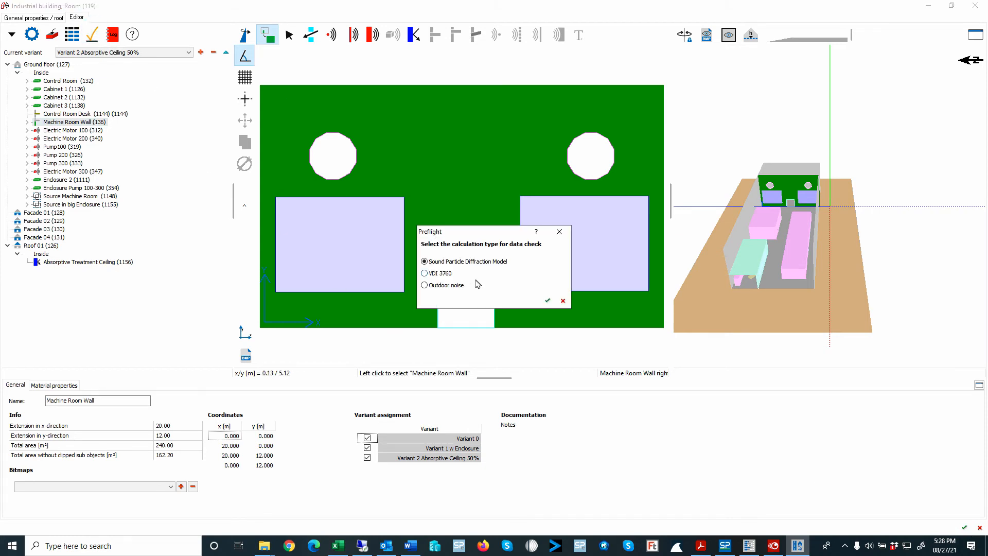
click(545, 303)
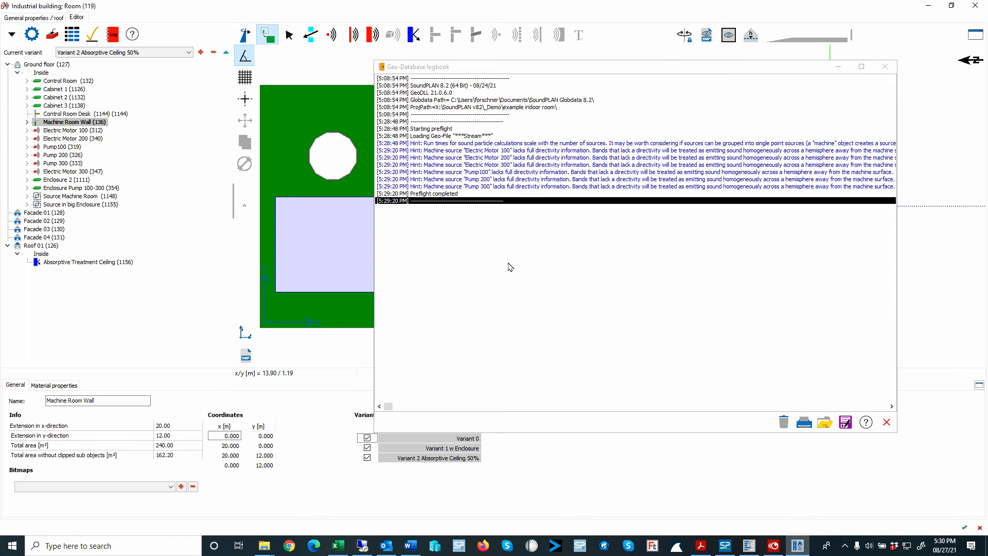
click(886, 422)
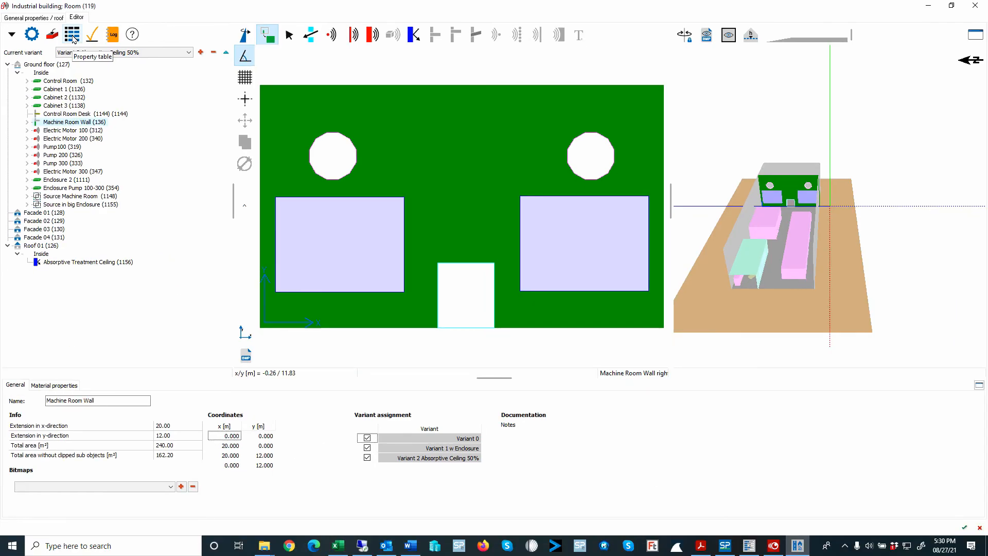
Step: Review the Absorption inside / left assignments in the Property table and switch the listed property to Transmission
click(124, 72)
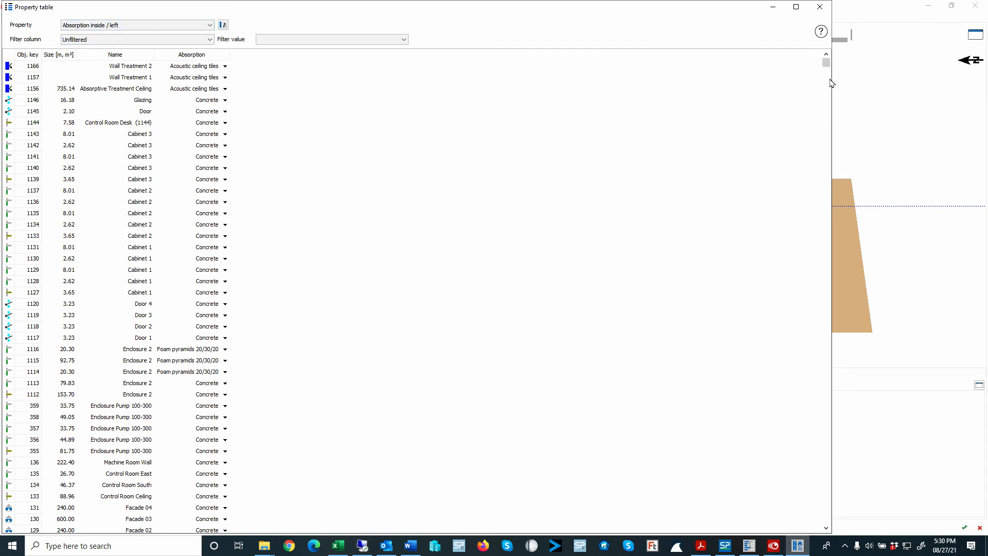
click(101, 25)
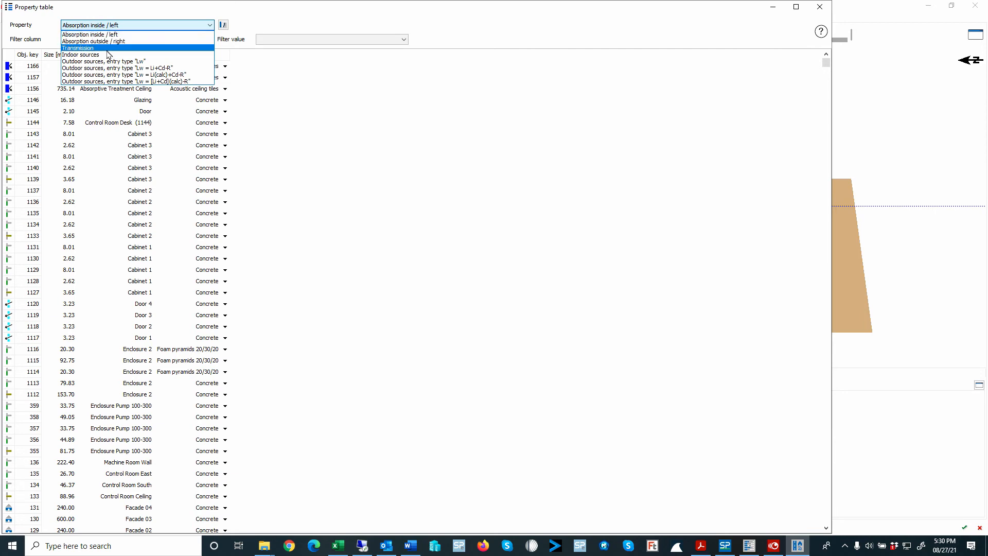
click(106, 48)
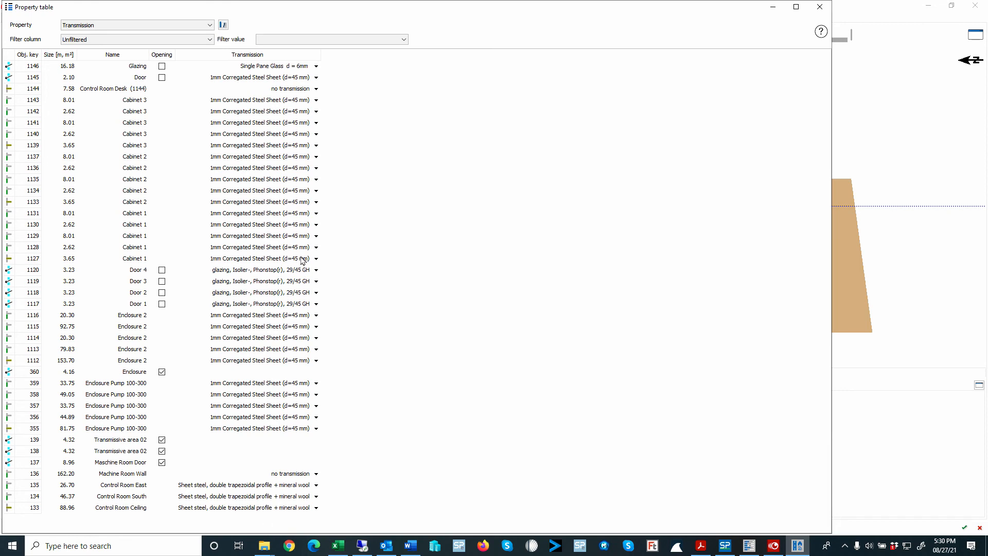
Step: Review the Property table for each outdoor source entry type, from "Lw" through "Lw = [Li+Cd](calc)-R"
click(128, 25)
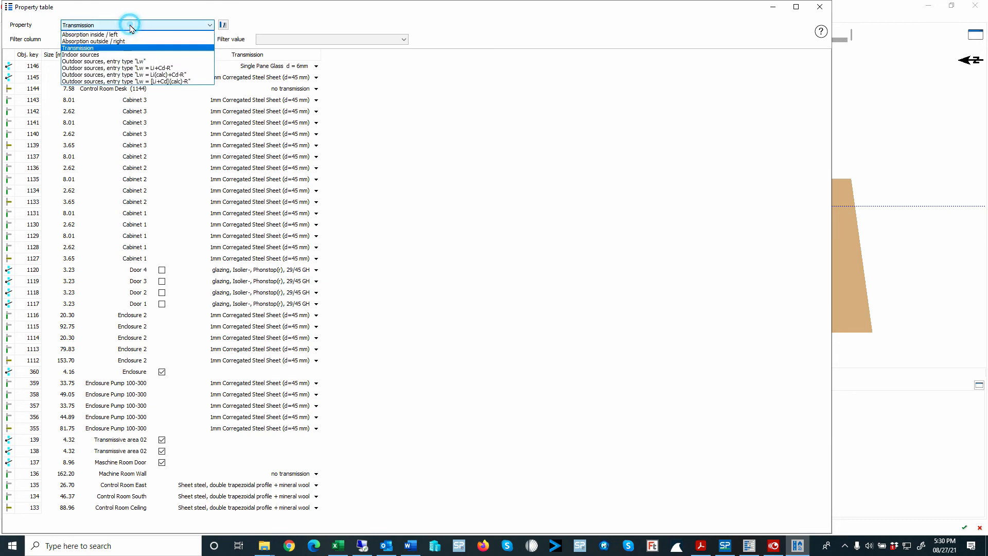
click(127, 61)
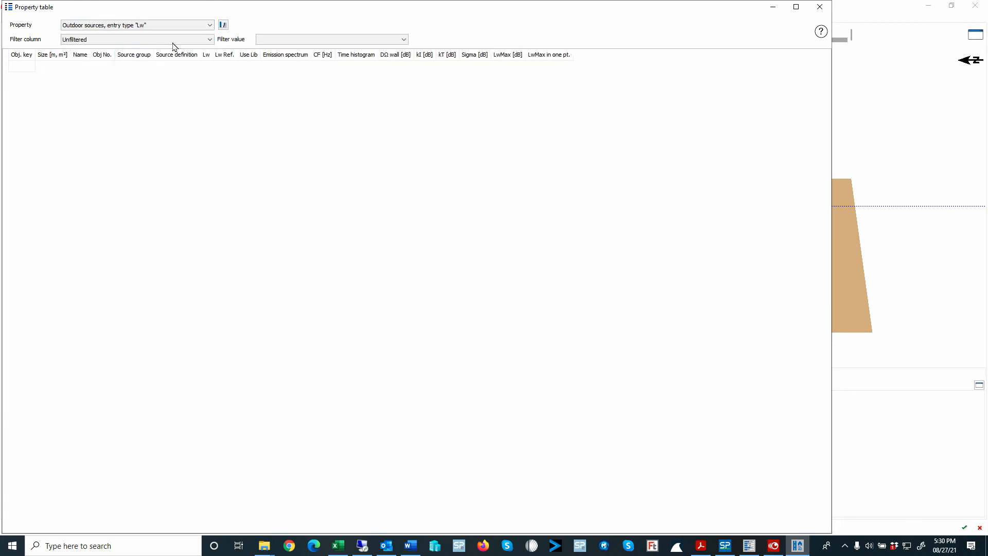
click(134, 25)
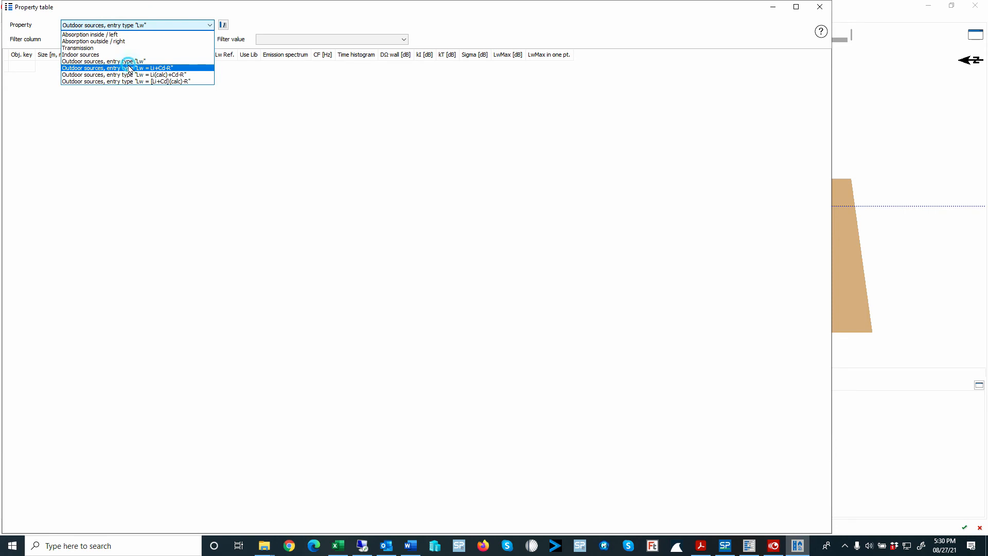
click(128, 68)
click(136, 25)
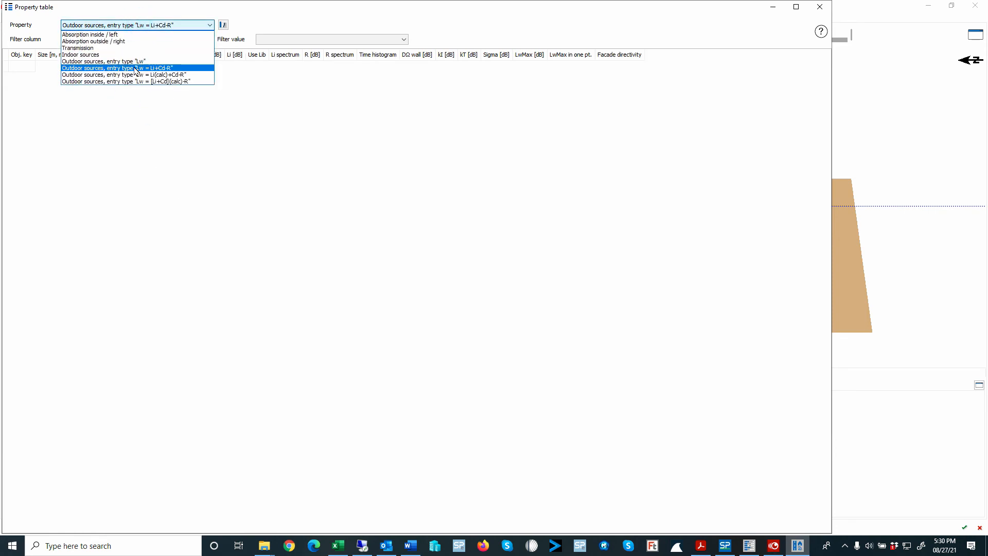
click(136, 74)
click(133, 27)
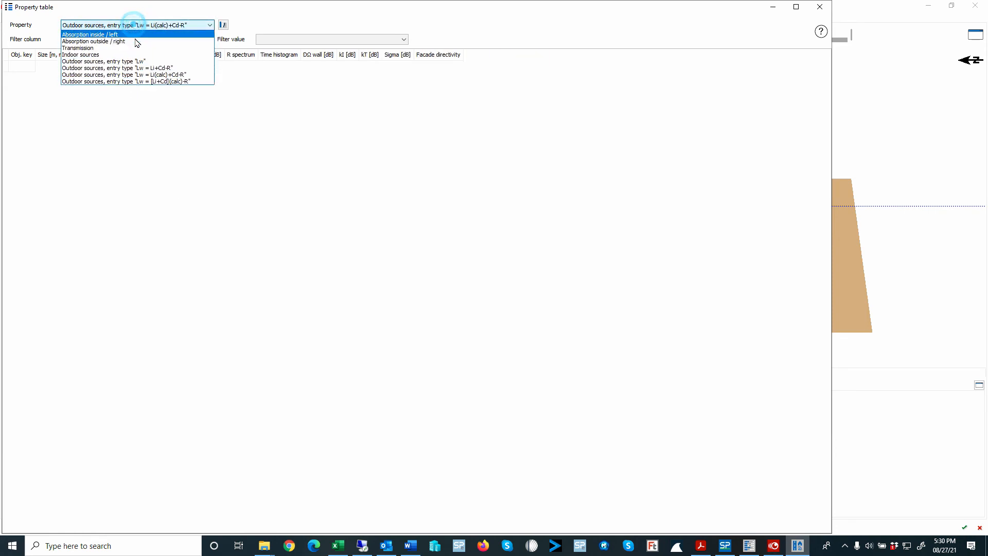
click(129, 82)
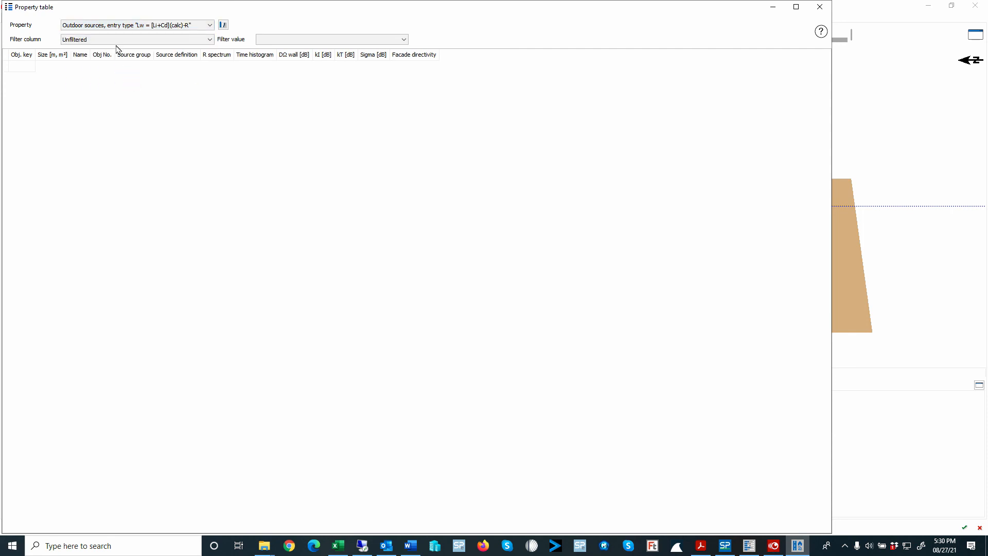
Step: List the Indoor sources in the Property table, review their emission spectra and sound power settings, and close the table
click(117, 25)
click(110, 55)
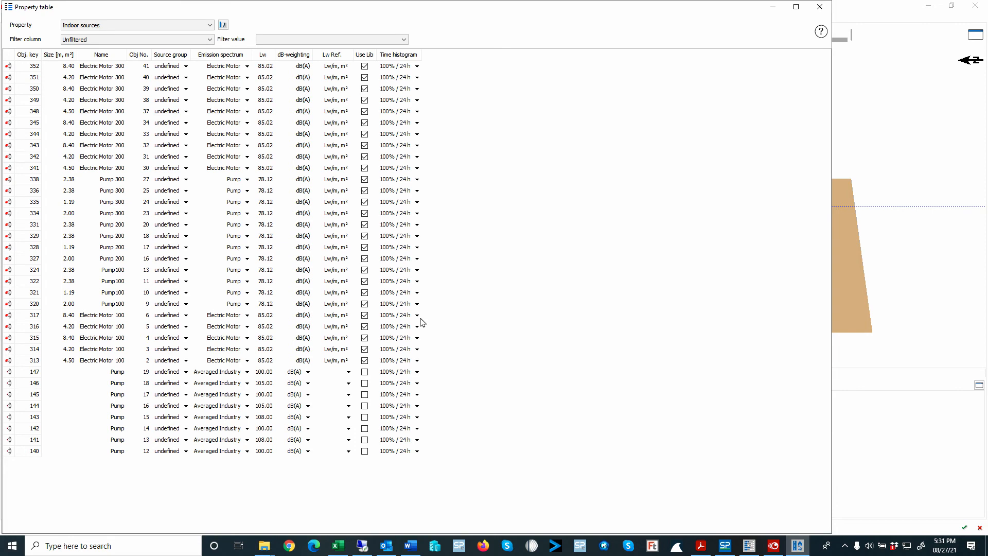
click(820, 7)
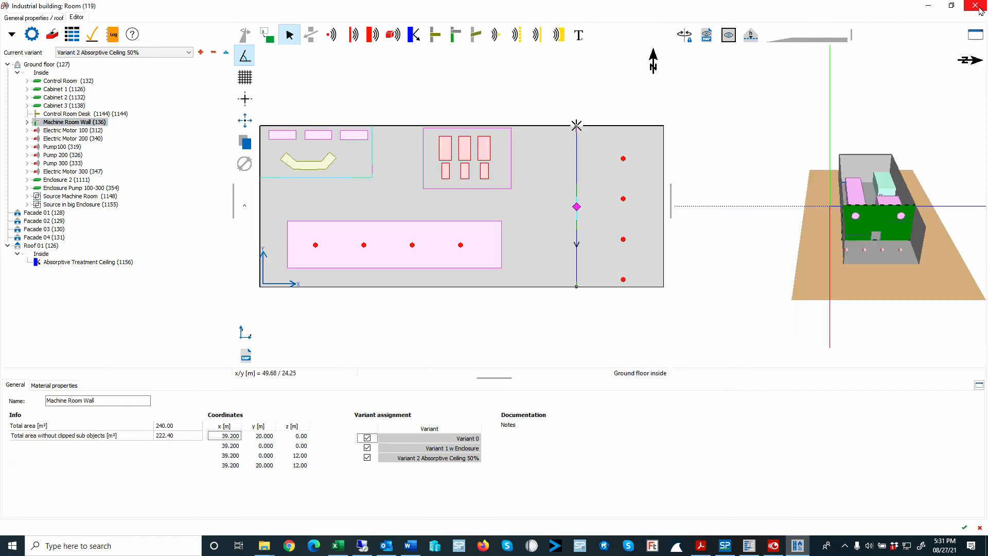
Step: Close the industrial building editor and the Geo-Database, saving the changes in both
click(975, 6)
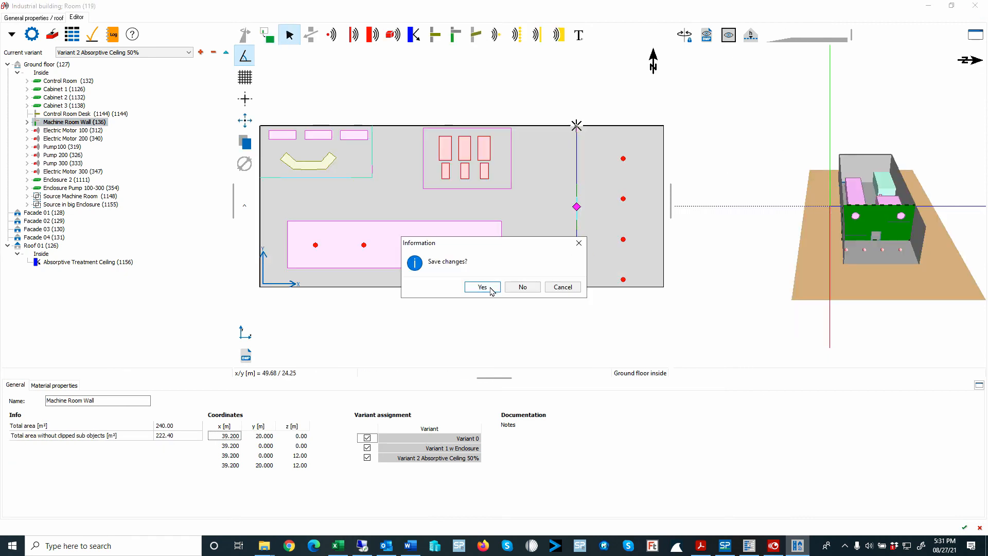
click(482, 287)
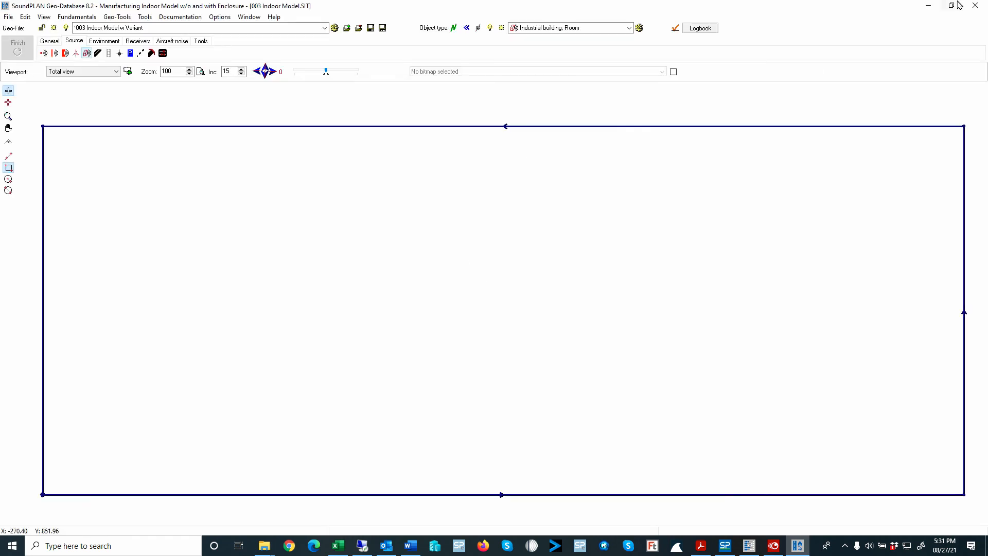
click(975, 6)
click(482, 287)
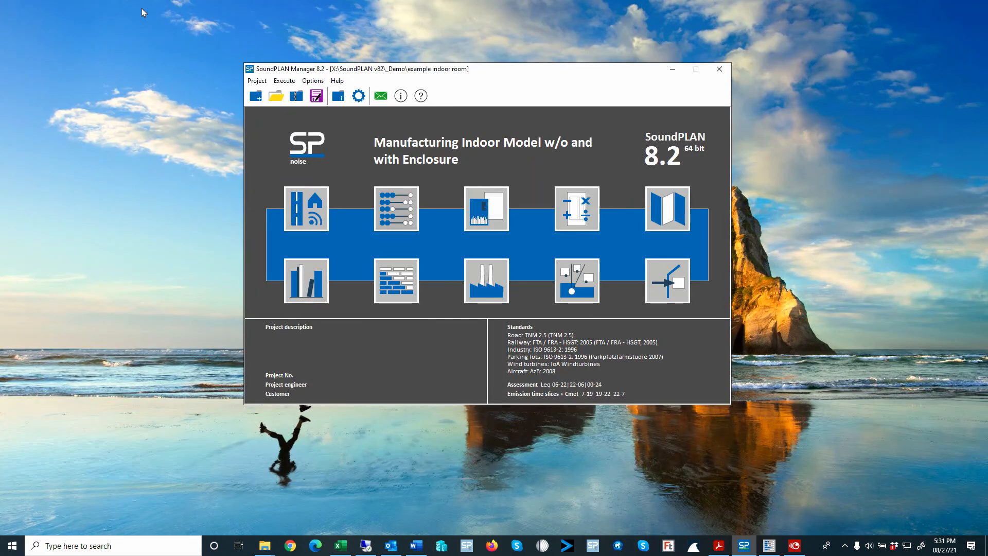
Step: Switch to the SoundPLAN Calculation Kernel, review the run settings of "3rd Model w enclosure Variant 1" in the run file, and close the program
click(414, 220)
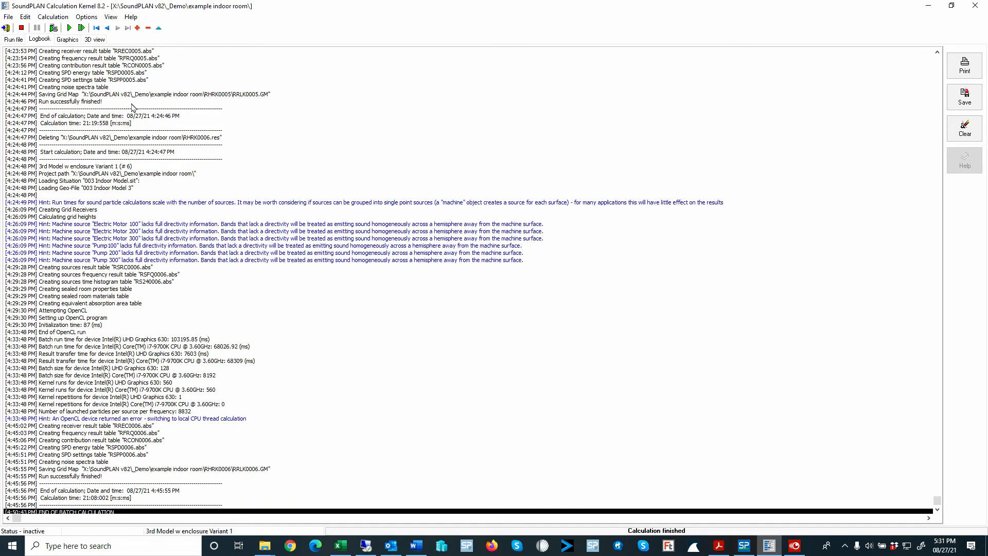
click(16, 39)
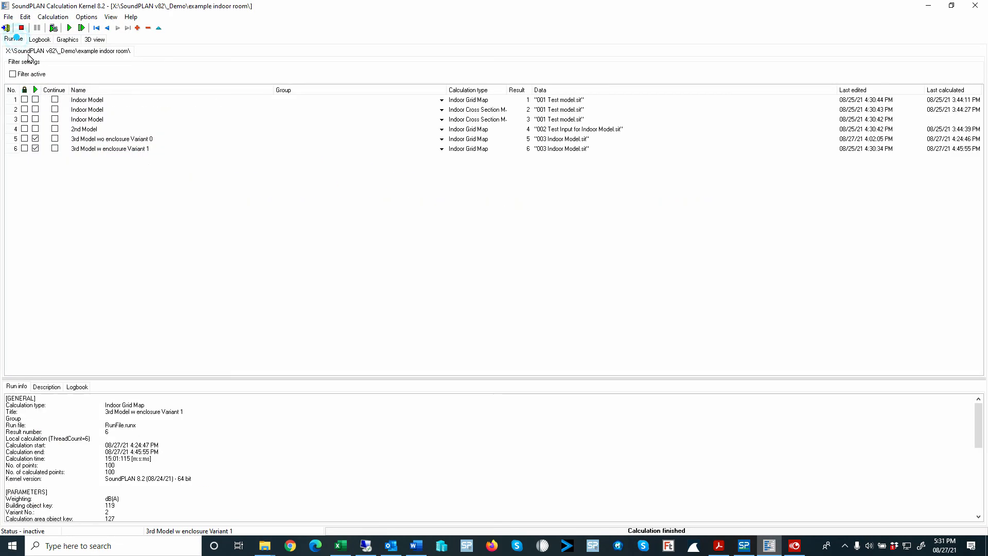
click(129, 149)
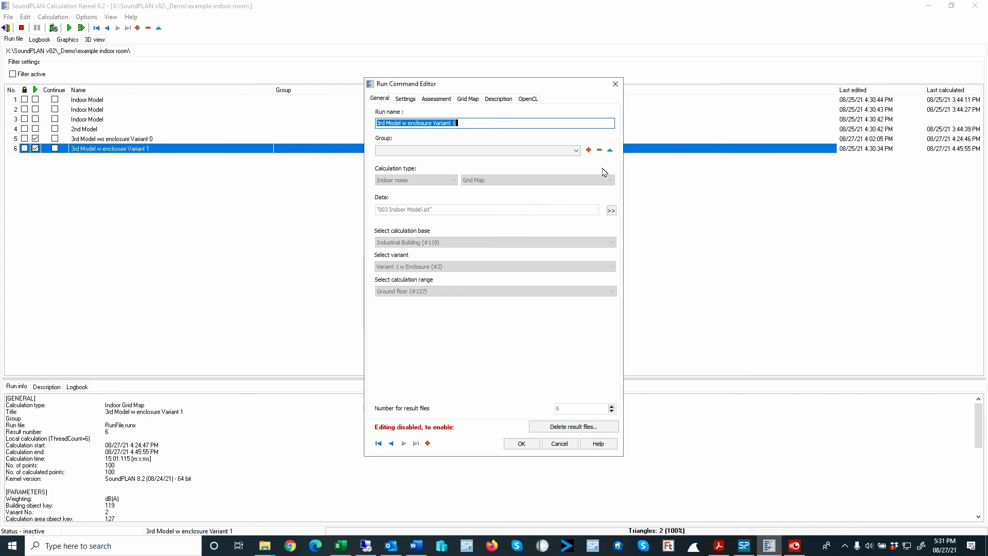
click(614, 84)
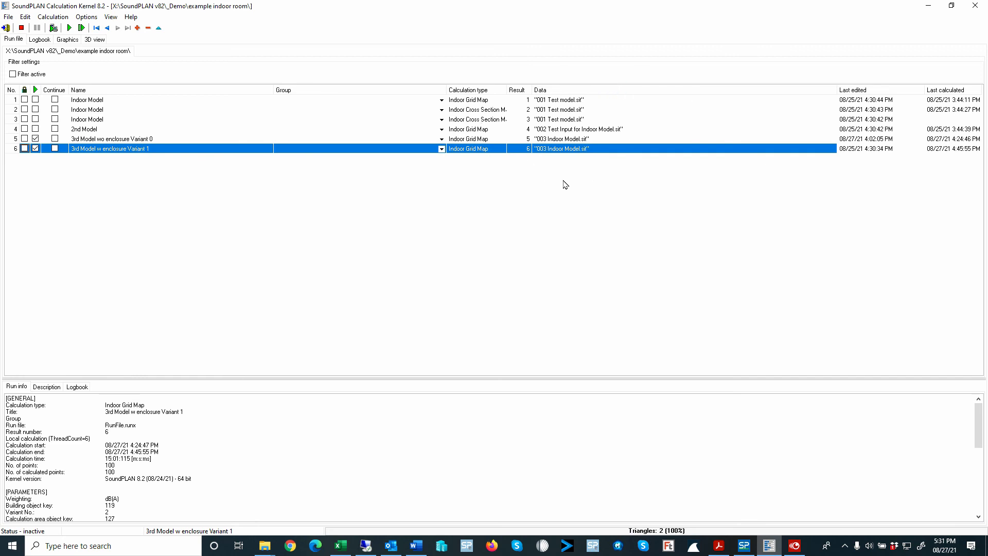
click(971, 11)
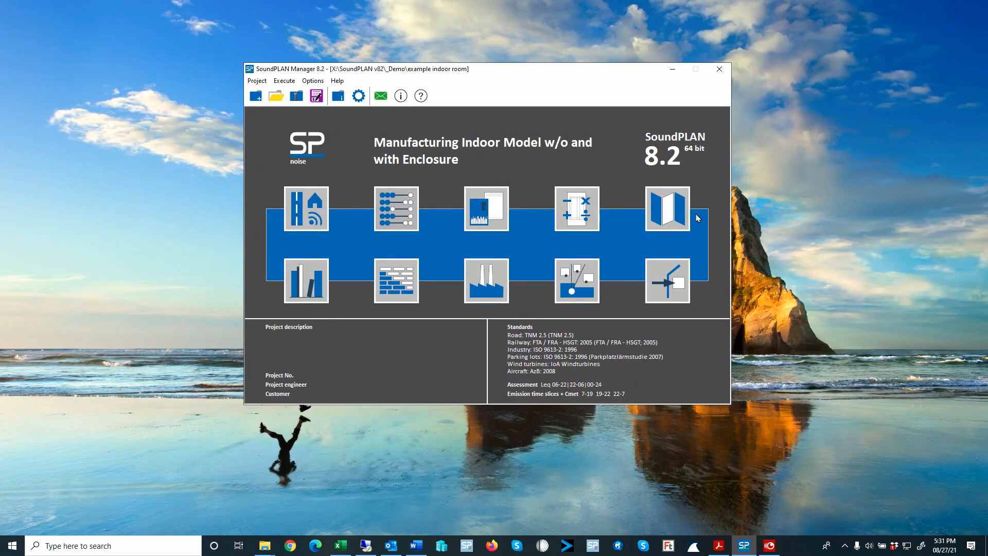
Step: Switch to SoundPLAN Graphics, show Map 3 on the sheet and narrow the file tree to review both noise contour maps
click(673, 217)
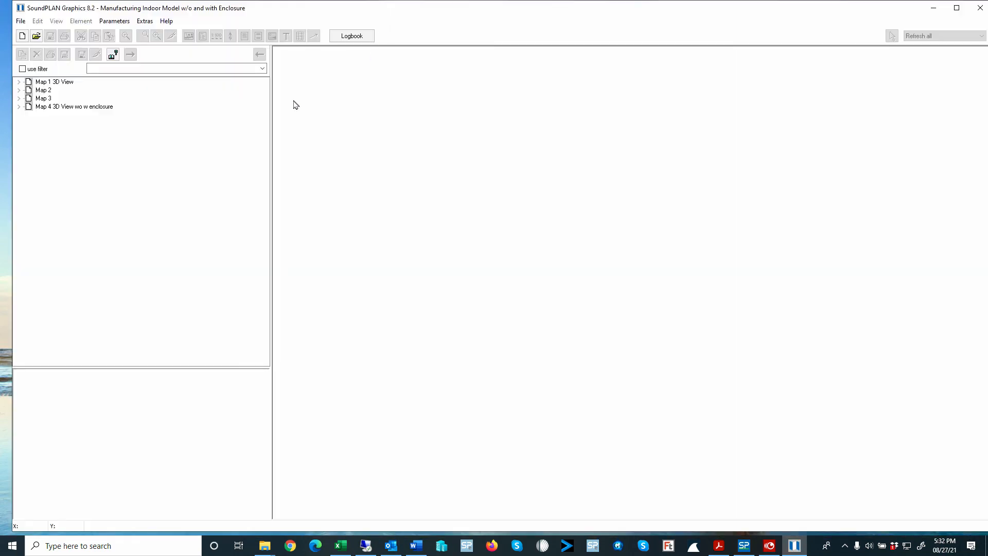
drag(44, 96, 423, 161)
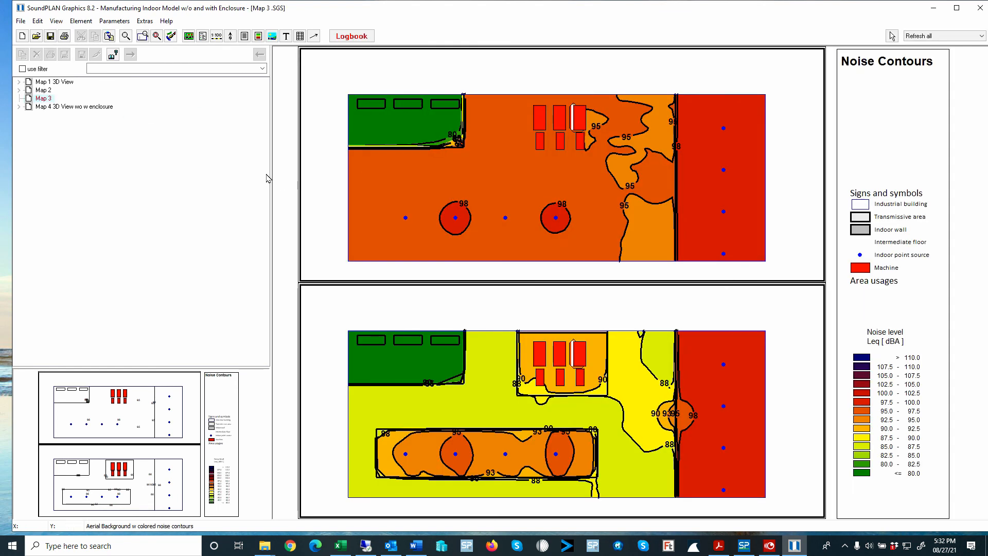
drag(272, 170, 180, 174)
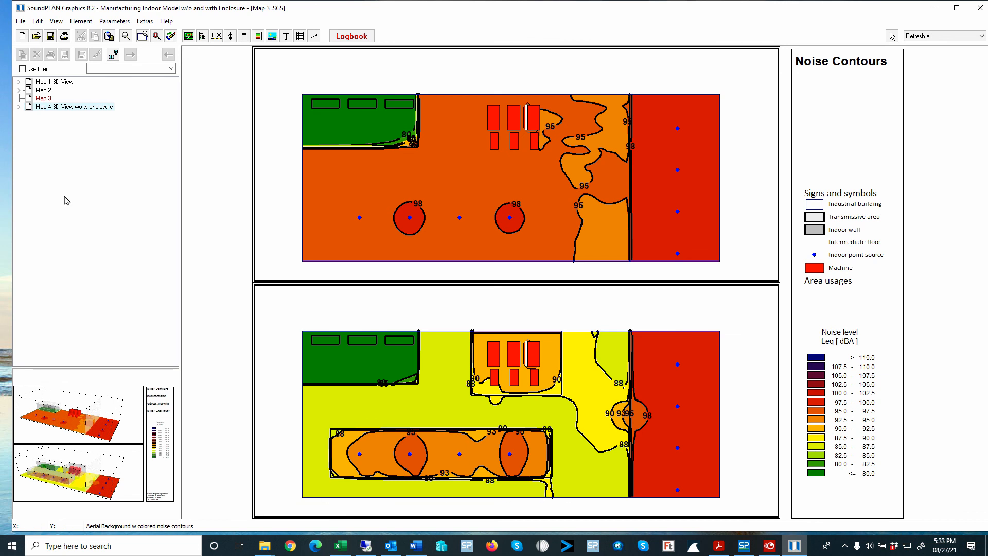
Step: Open "Map 4 3D View wo w enclosure", examine the 3D model with the enclosures from several angles, and leave the map editor without applying changes
double_click(57, 107)
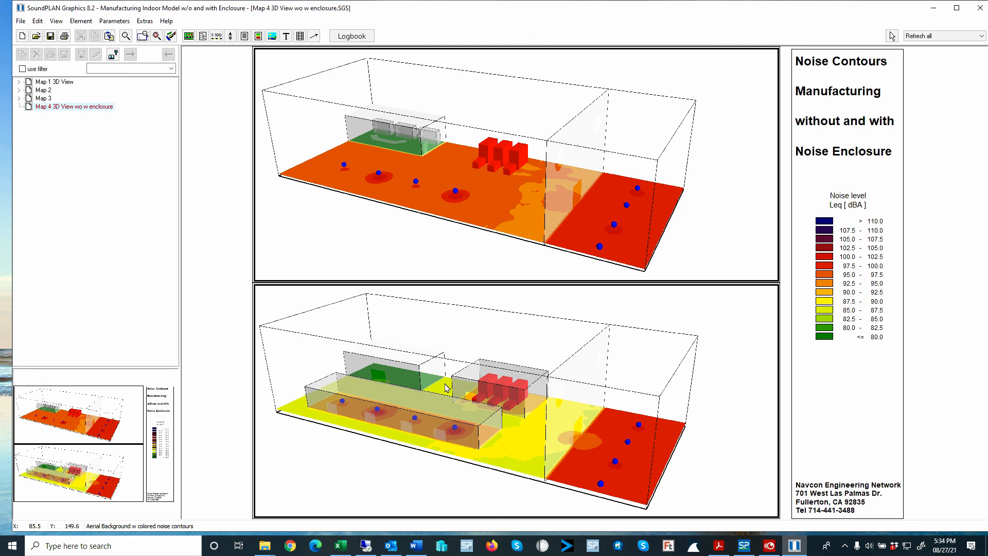
double_click(490, 392)
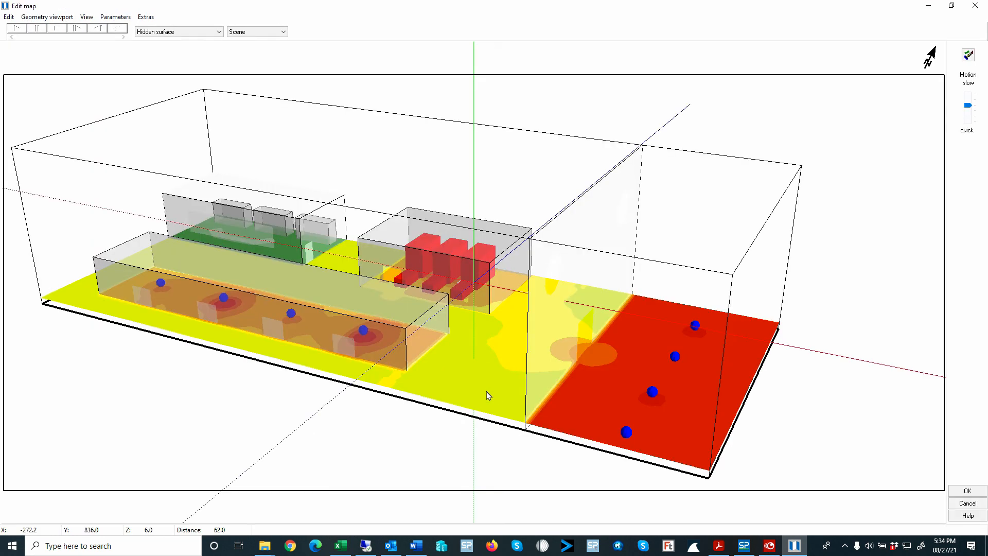
click(88, 17)
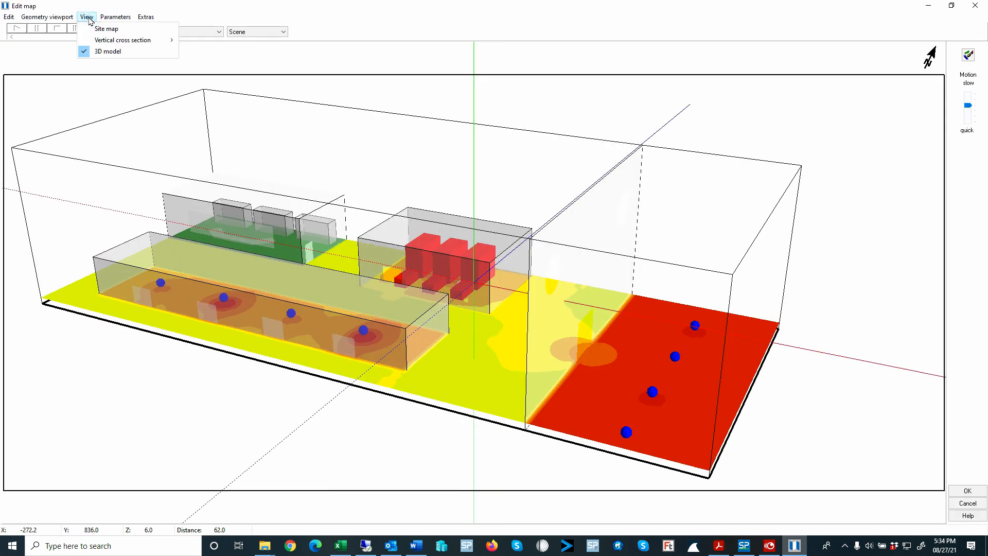
drag(498, 256, 310, 387)
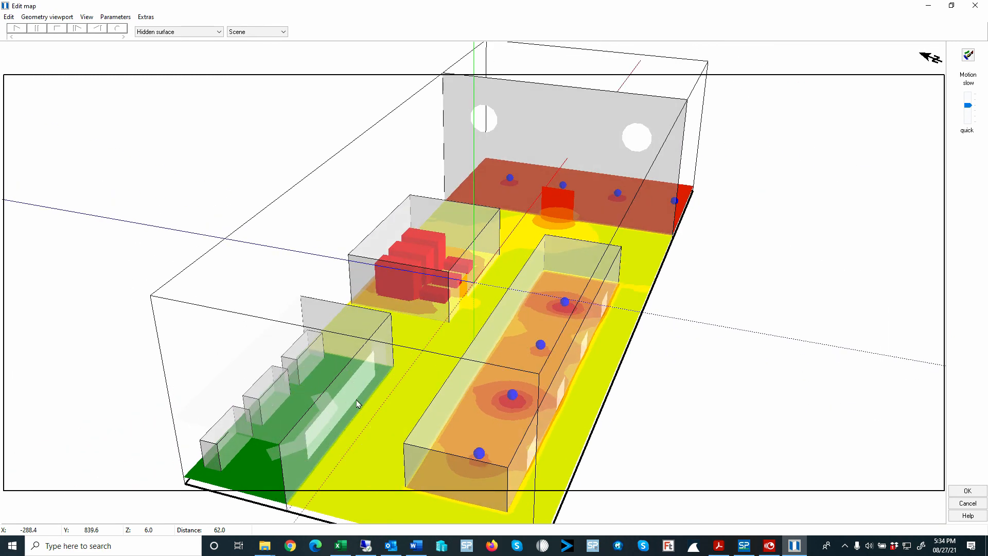
drag(339, 440, 355, 426)
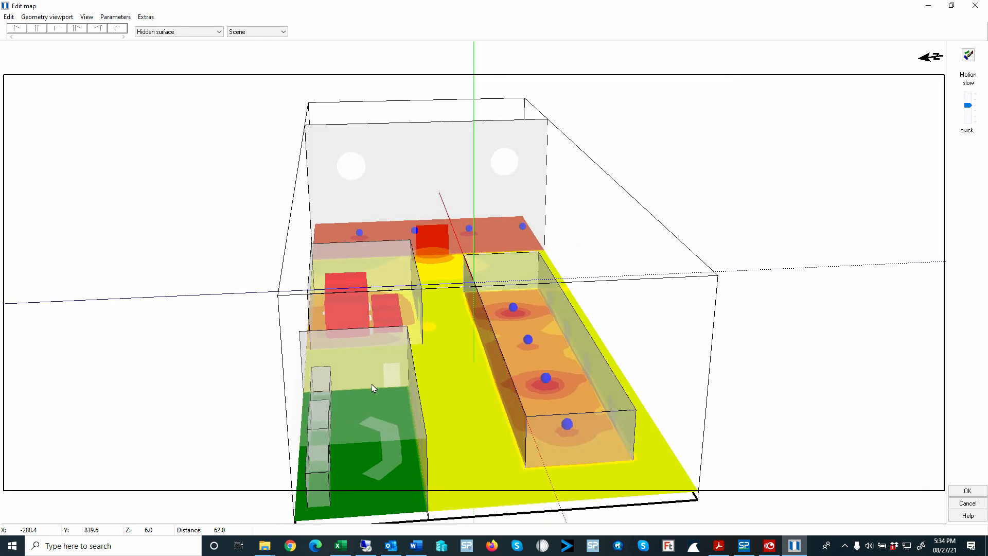
drag(375, 459, 319, 463)
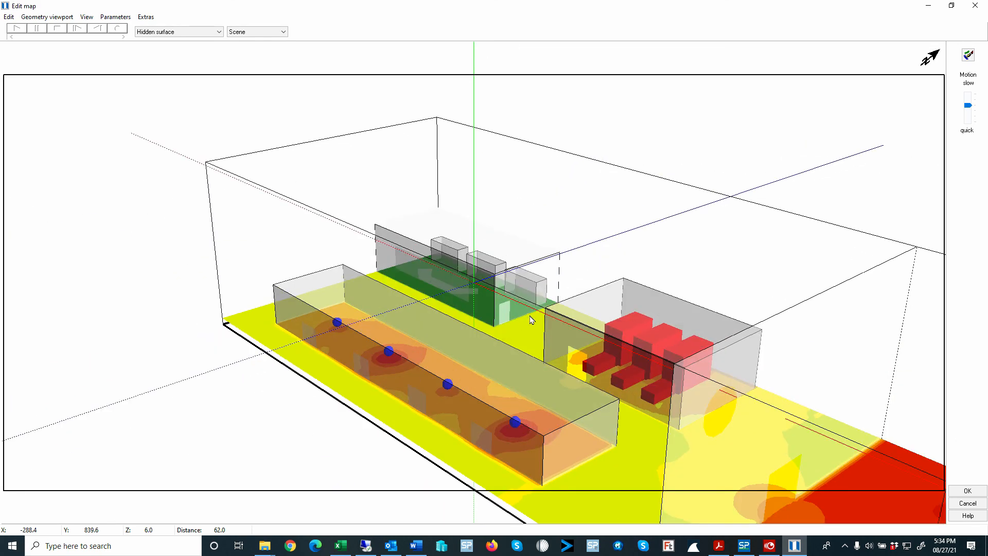
drag(532, 333, 470, 205)
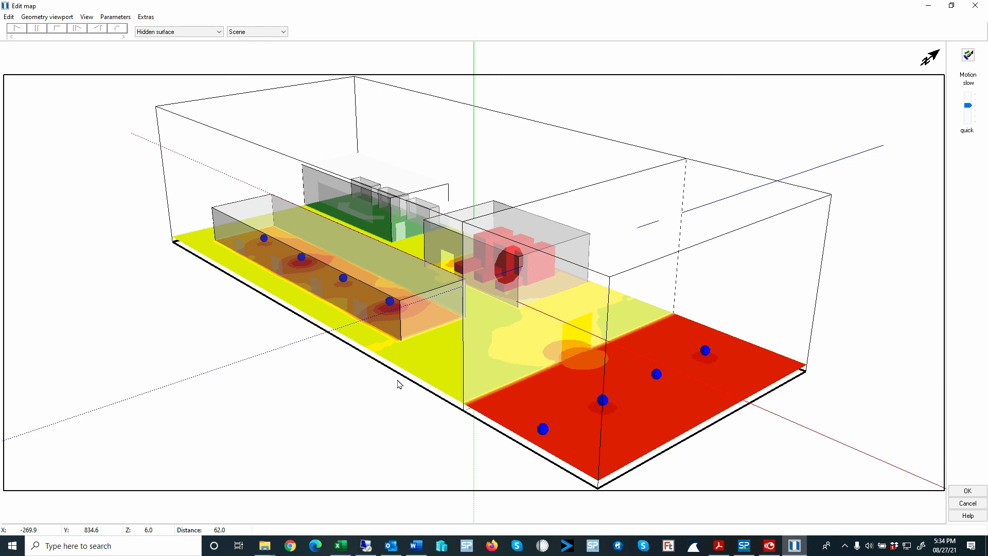
mouse_move(387, 386)
mouse_down()
mouse_move(401, 379)
mouse_move(421, 393)
mouse_move(392, 388)
mouse_up()
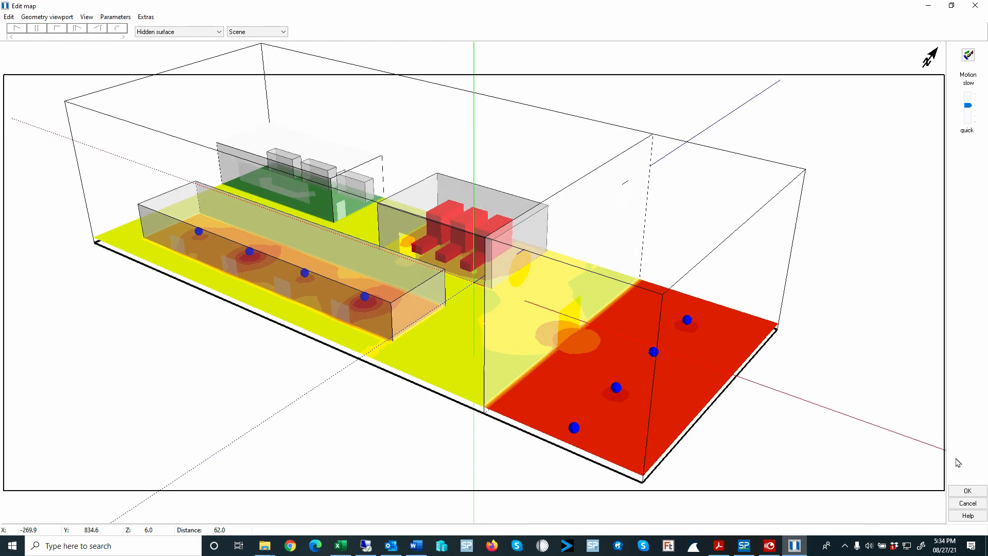
click(981, 504)
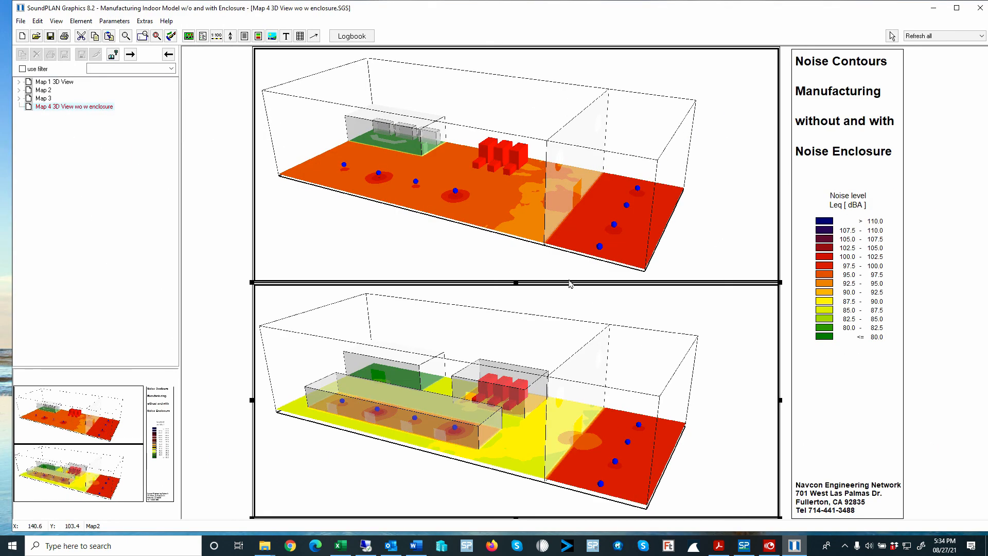